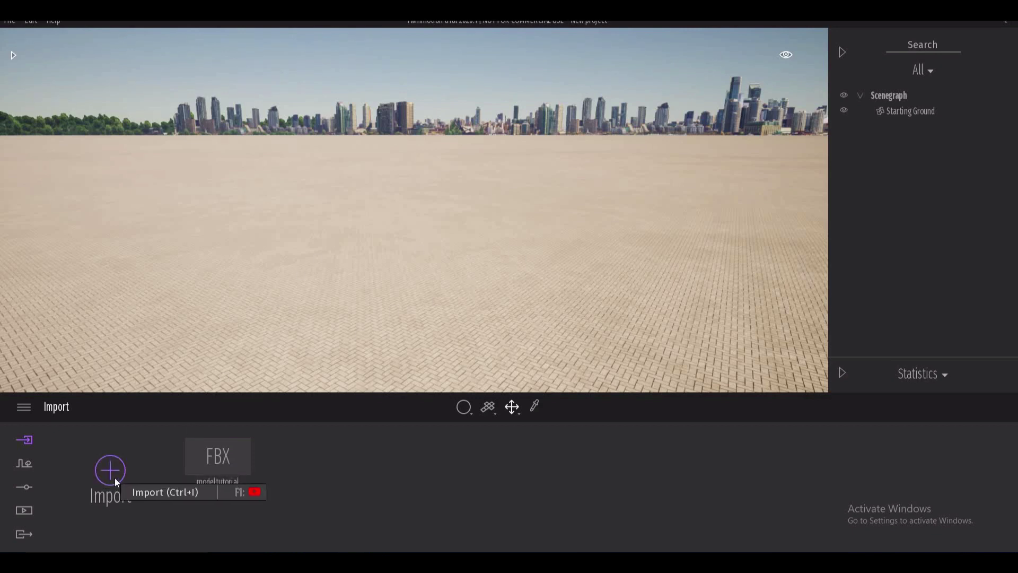
- Choose the modeltutorial 3D object from the desktop as the geometry file to import
click(116, 479)
click(483, 252)
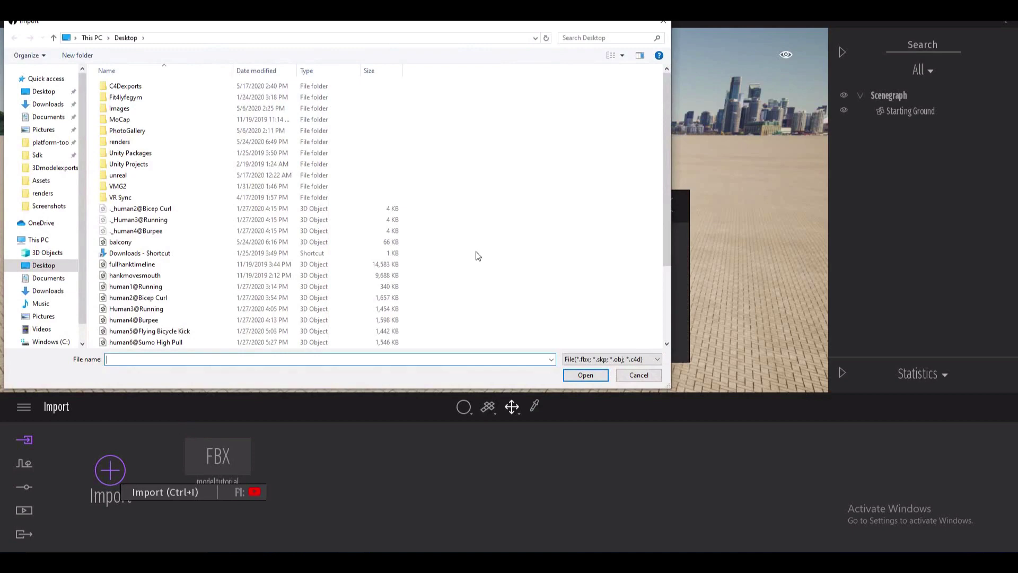
click(144, 298)
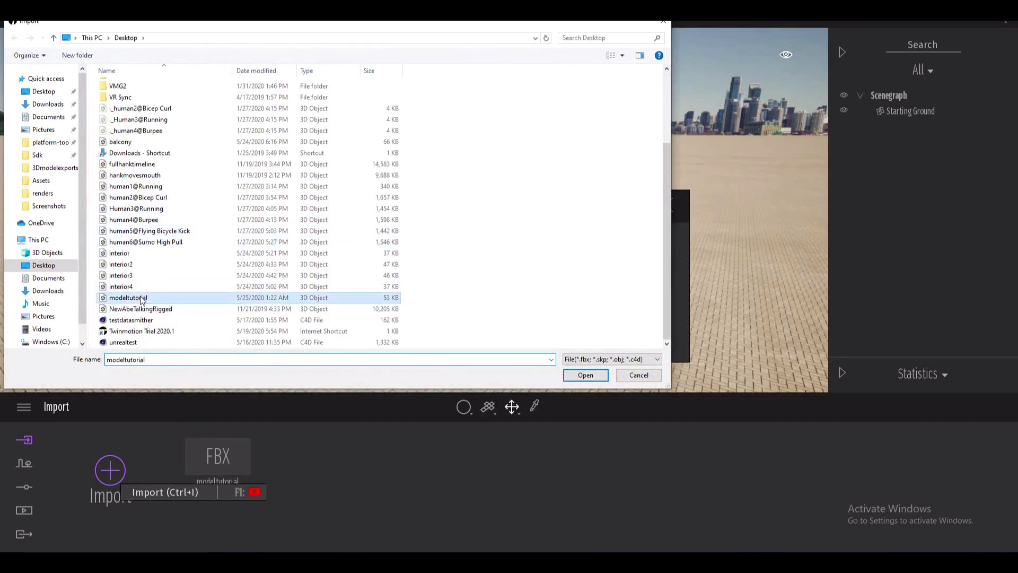
click(581, 375)
- Import the geometry with Keep hierarchy and Fix UV/Texture enabled, resolving material conflicts with the scene material for all
click(432, 287)
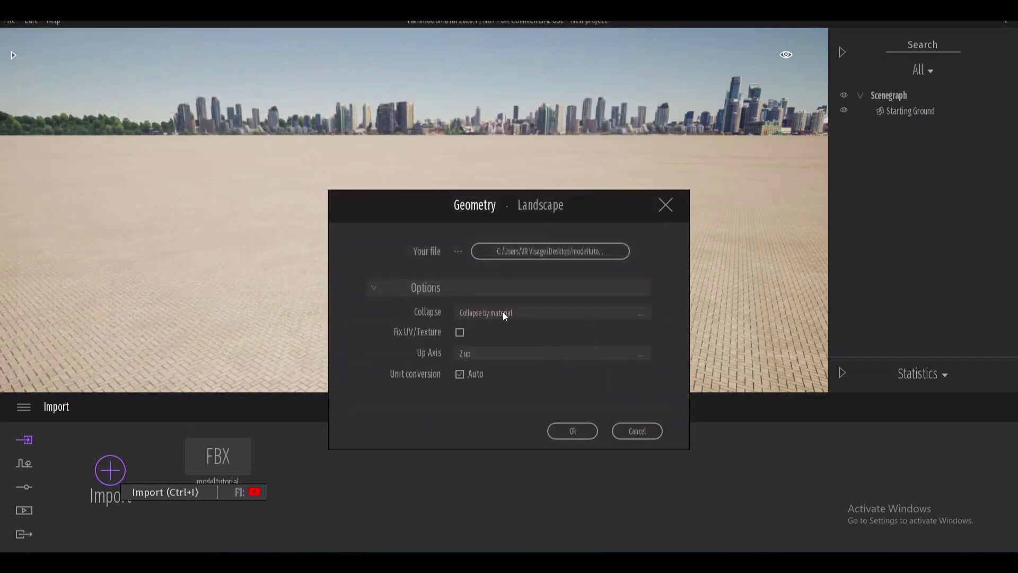
click(502, 312)
click(617, 330)
click(459, 332)
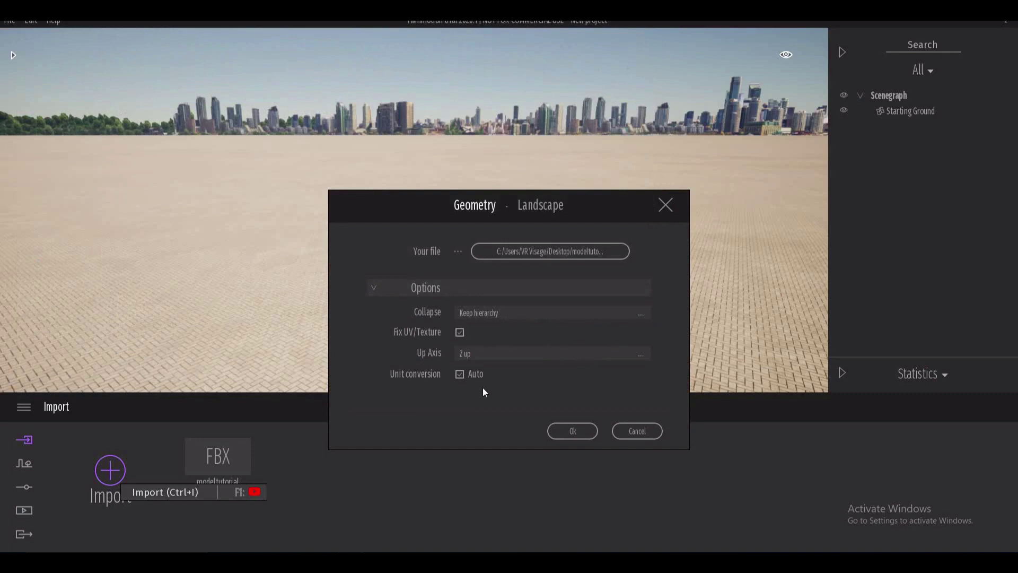
click(560, 430)
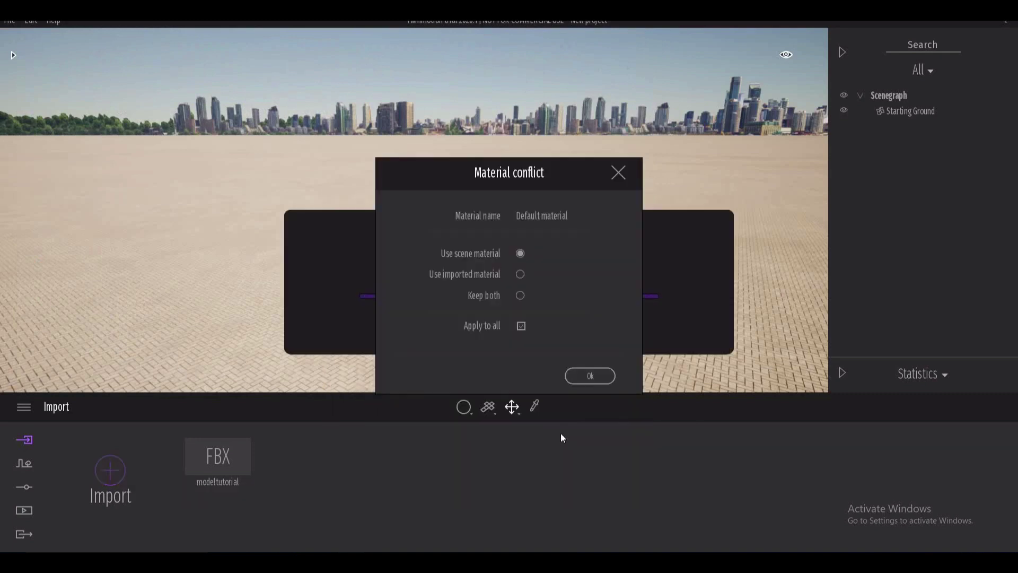
click(582, 376)
- Apply the Ipe A wood material to the balcony railing and make the material two-sided
right_drag(522, 275, 522, 275)
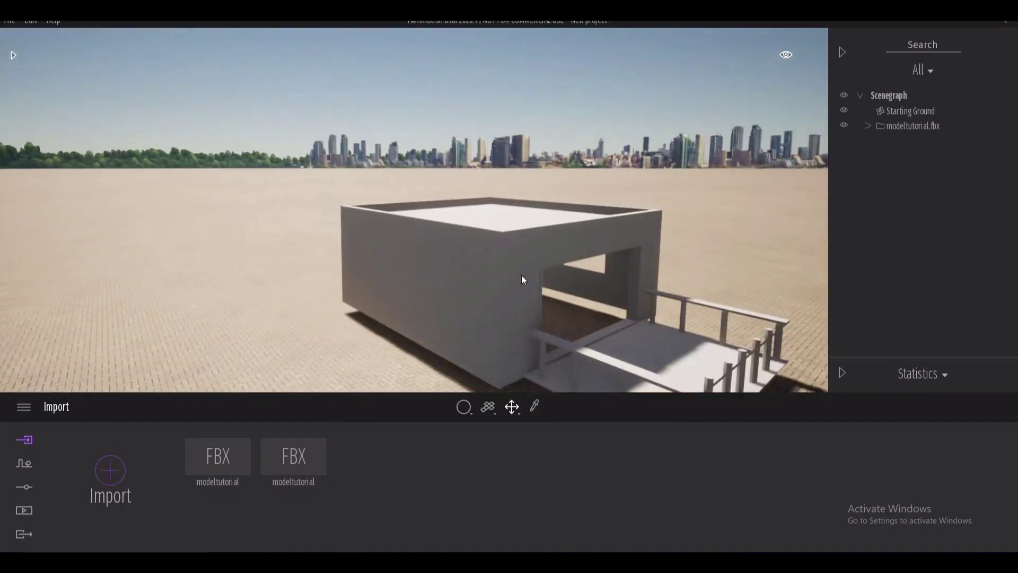
middle_drag(521, 276, 522, 275)
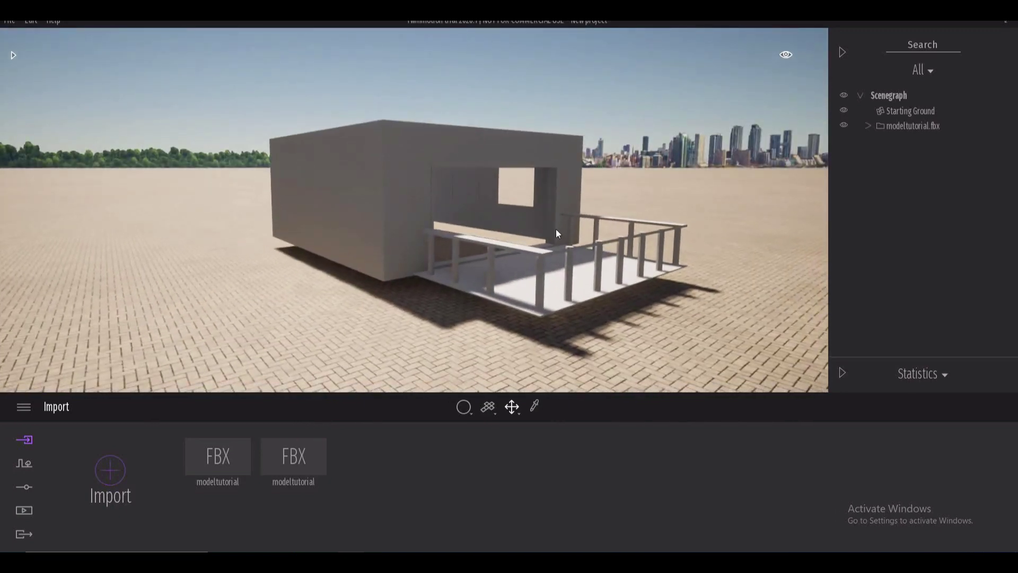
shift+middle_drag(472, 214, 471, 214)
right_drag(434, 200, 434, 199)
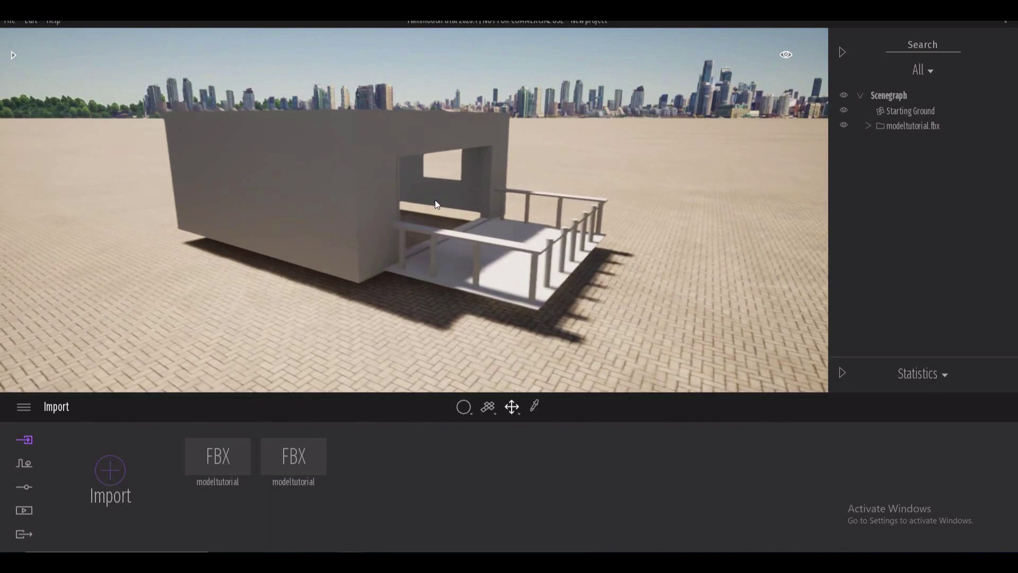
shift+middle_drag(435, 200, 435, 199)
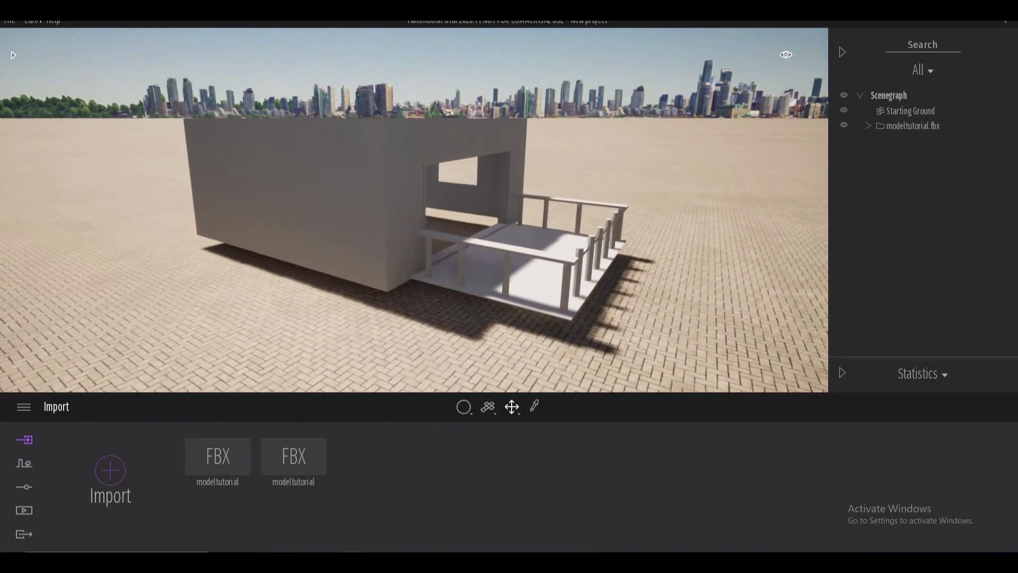
click(12, 54)
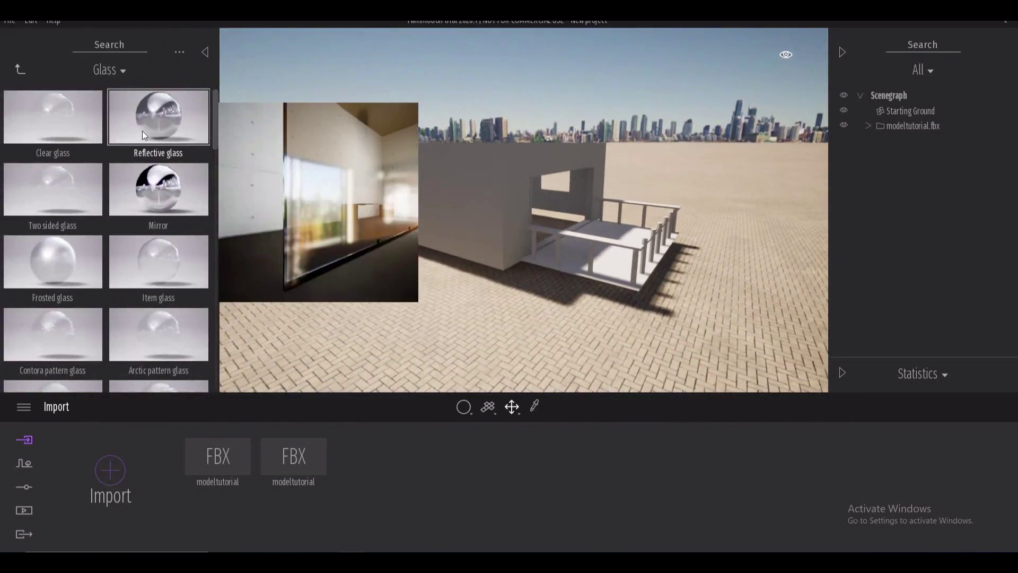
click(19, 68)
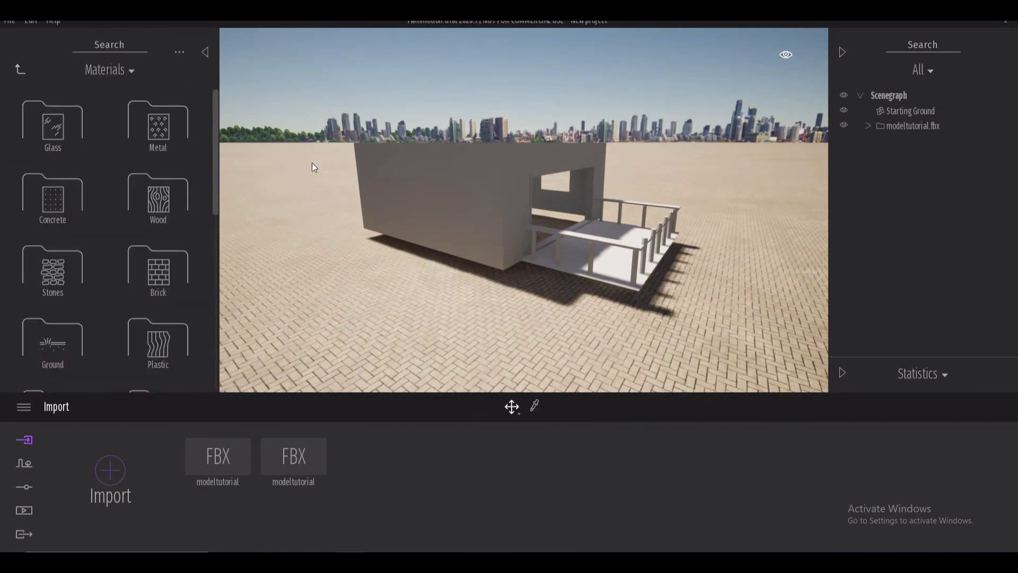
click(162, 195)
mouse_move(161, 135)
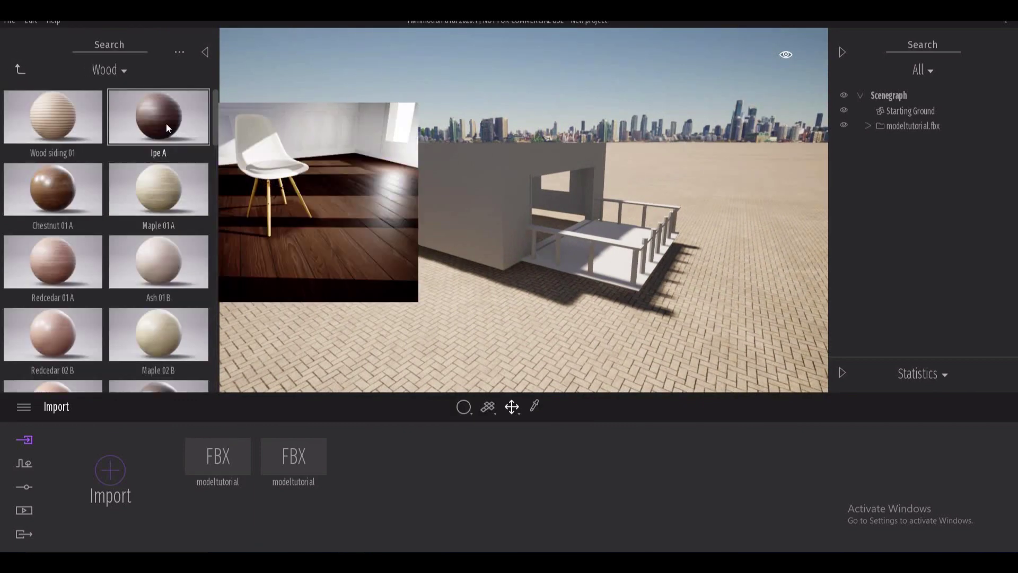
drag(167, 127, 601, 242)
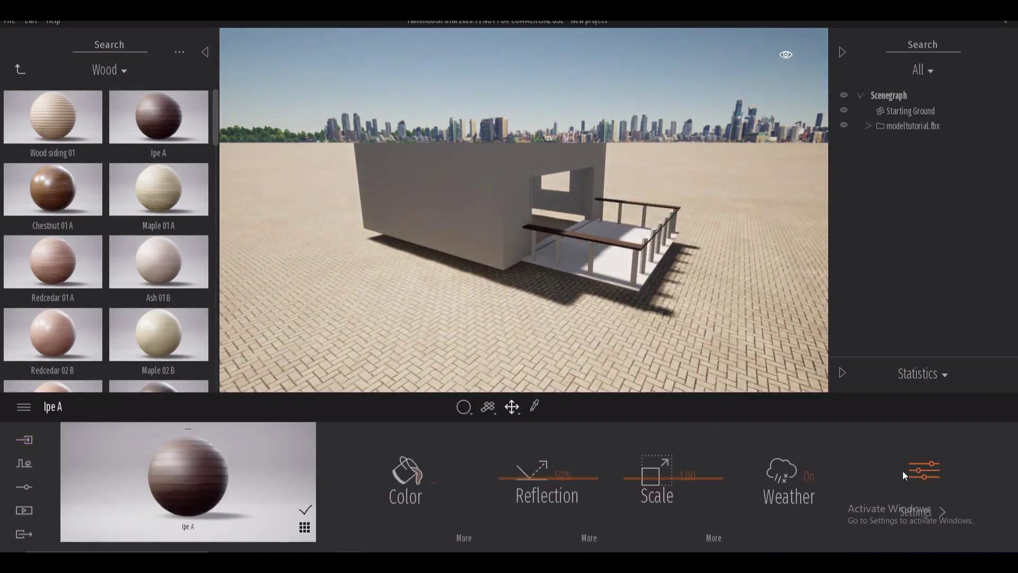
click(904, 474)
click(788, 472)
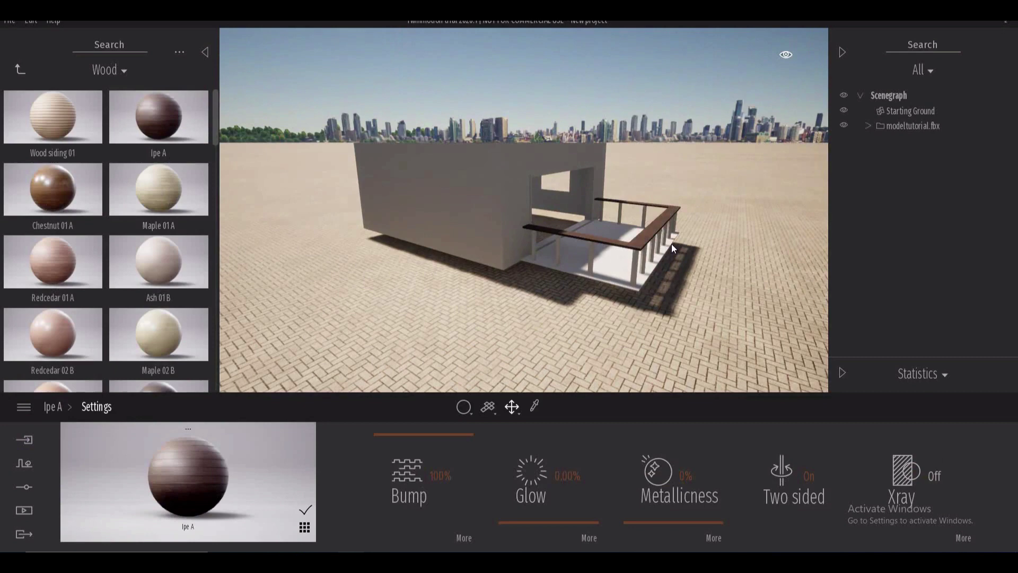
- Examine the wood railing around the balcony from several sides
scroll(670, 244, down, 2)
scroll(671, 244, up, 5)
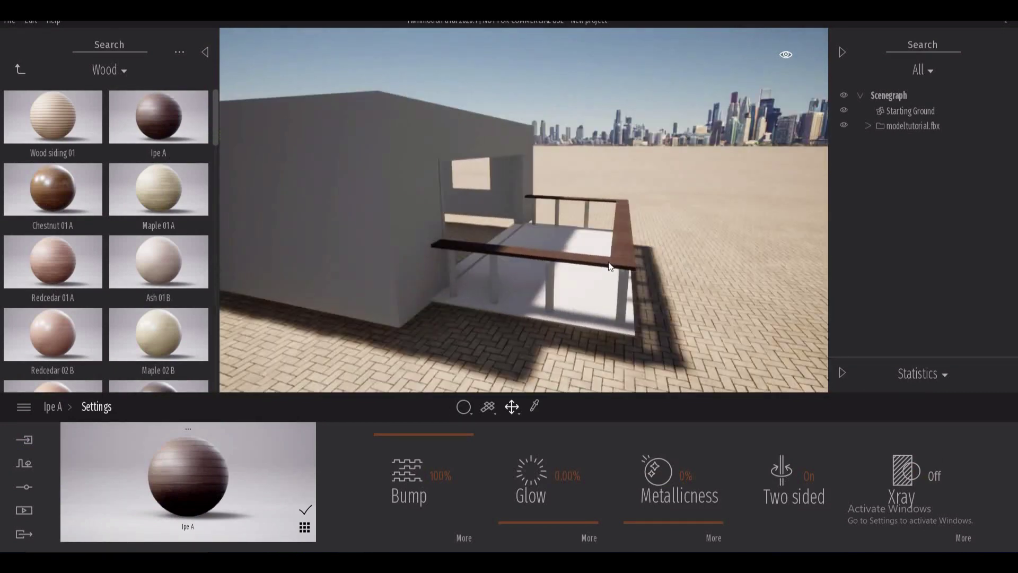
key(a)
key(q)
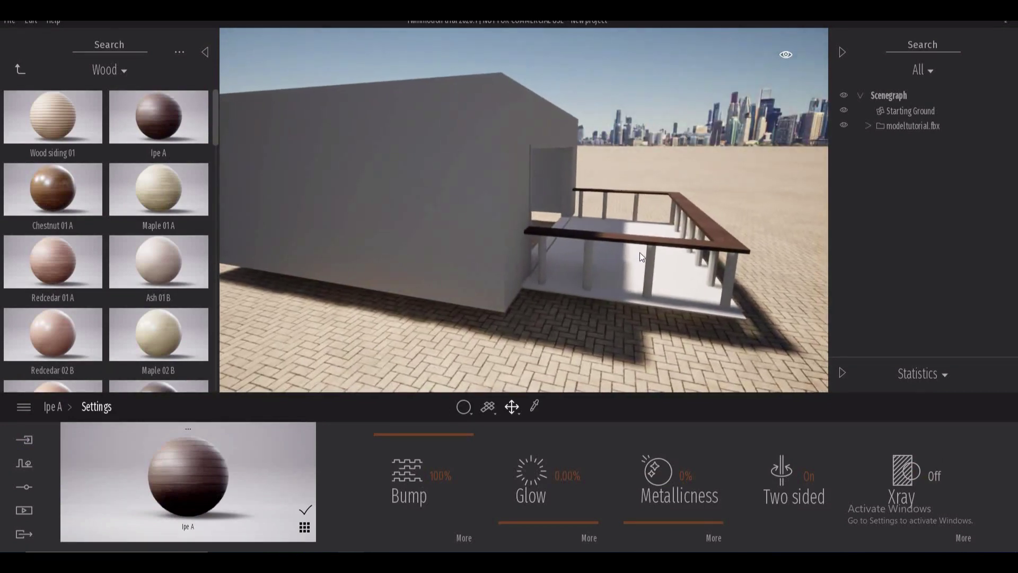
key(d)
shift+middle_drag(644, 241, 657, 246)
key(d)
right_drag(657, 246, 660, 241)
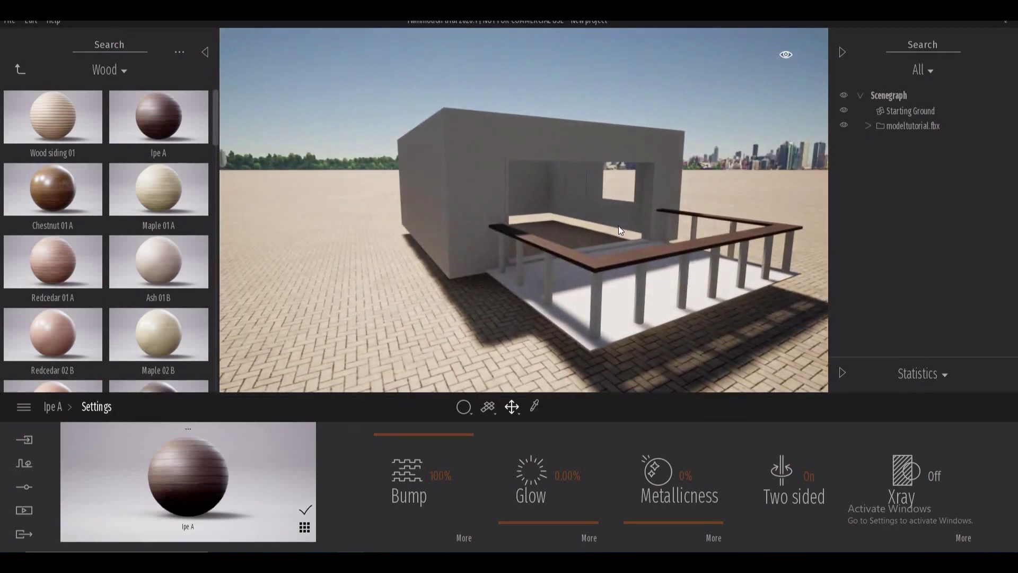
- Apply the Reflective glass material to the closed window pane beside the open window and make the material two-sided
scroll(618, 225, up, 5)
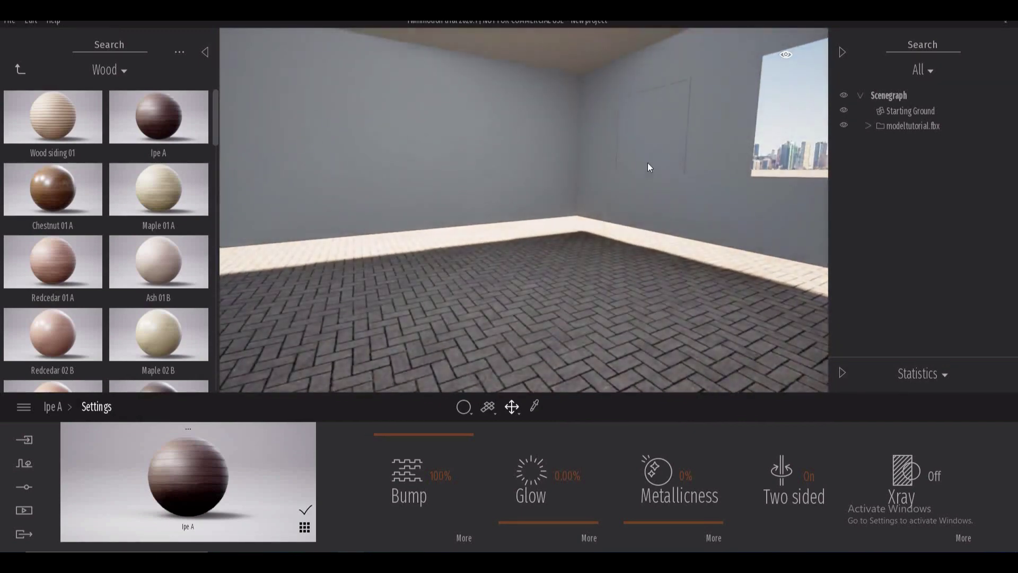
key(Right)
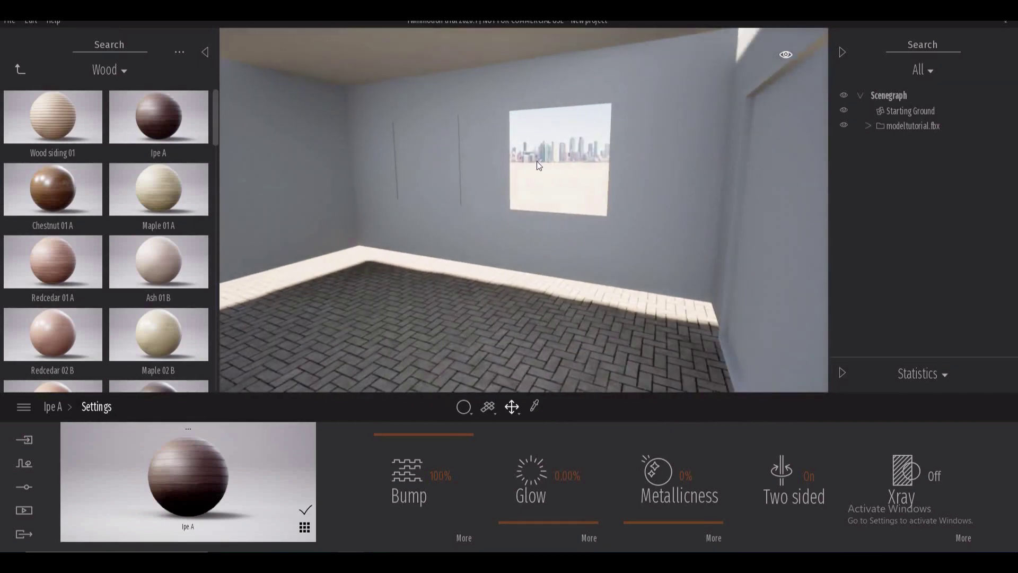
key(Left)
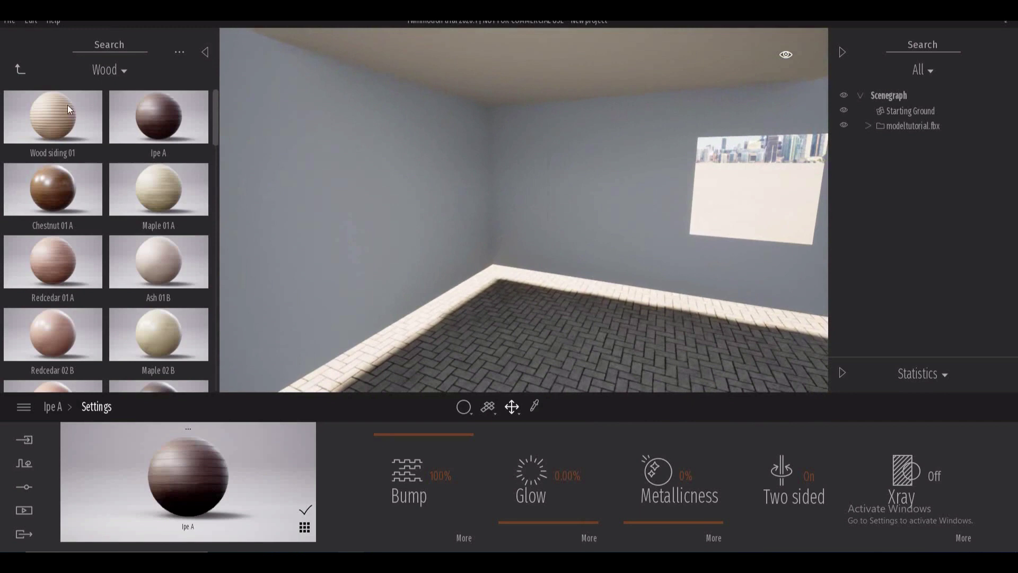
click(18, 69)
click(62, 126)
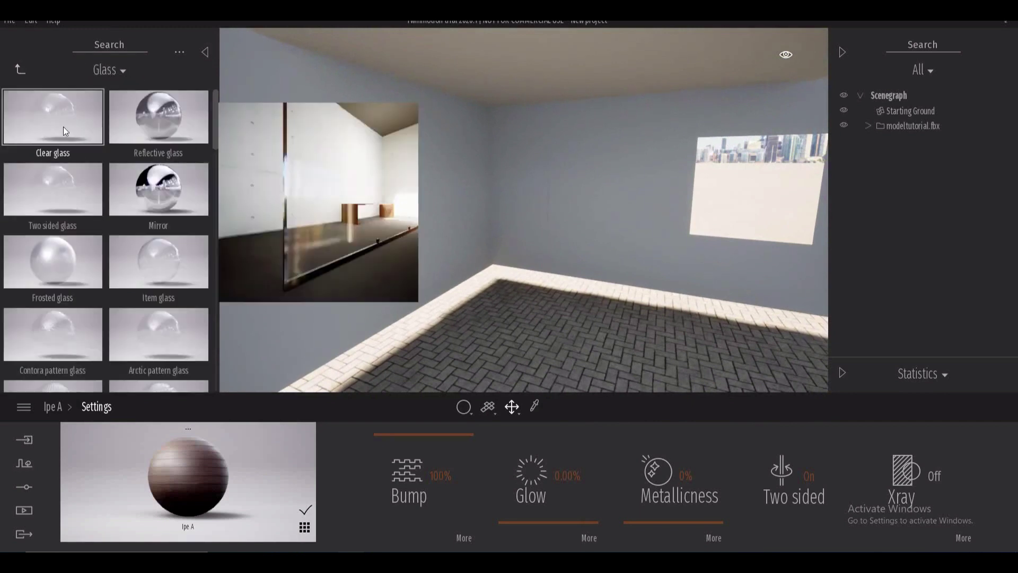
drag(62, 127, 590, 181)
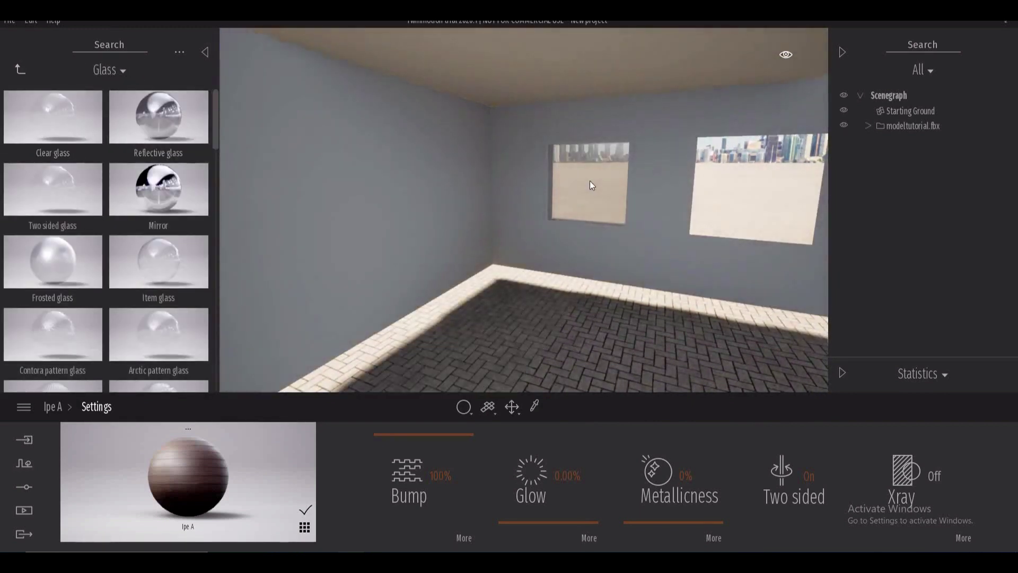
click(905, 472)
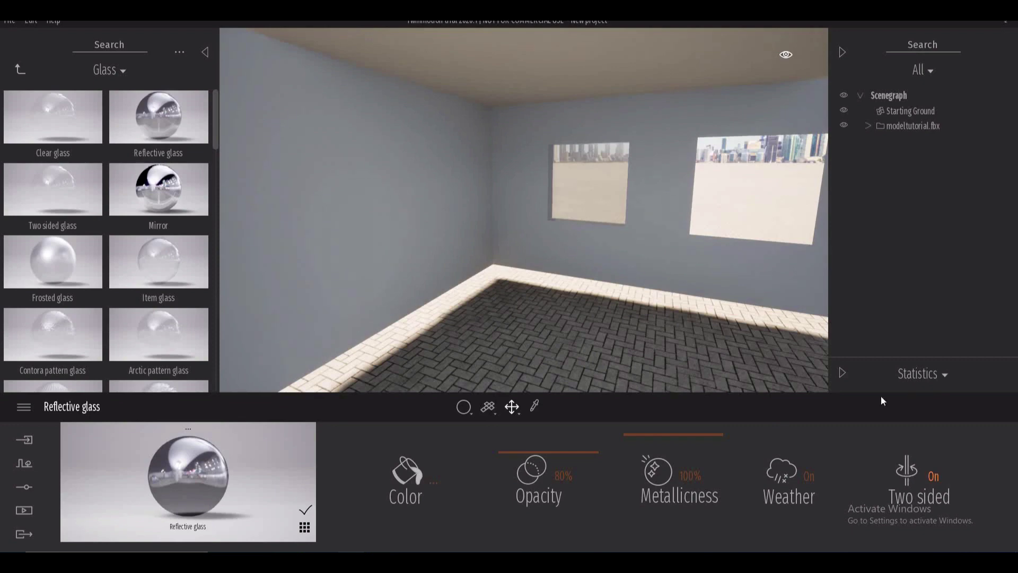
- Identify the balconyglass object in modeltutorial.fbx by hiding and showing it, and apply the Reflective glass material to it
right_drag(636, 200, 634, 199)
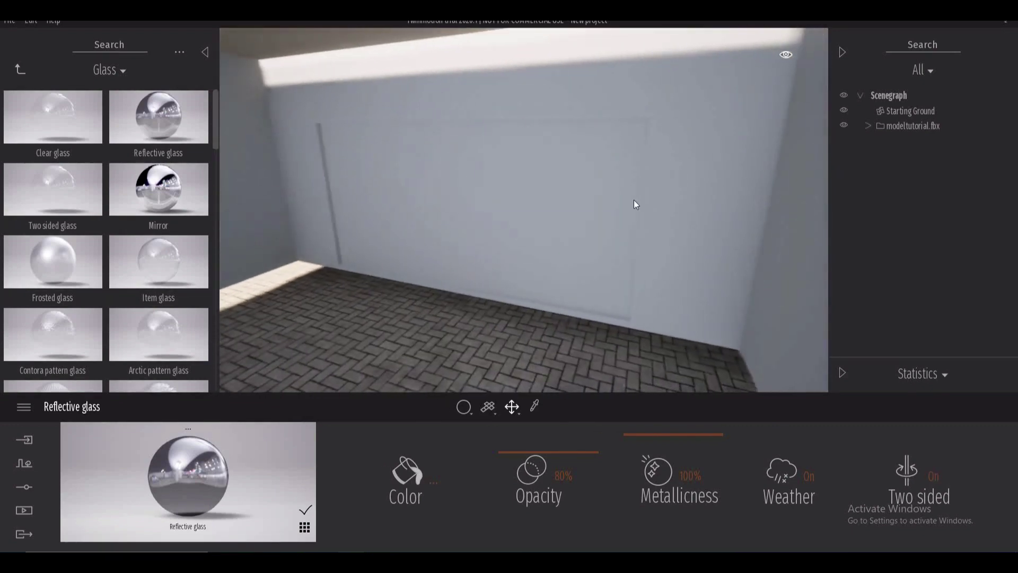
click(863, 126)
click(867, 125)
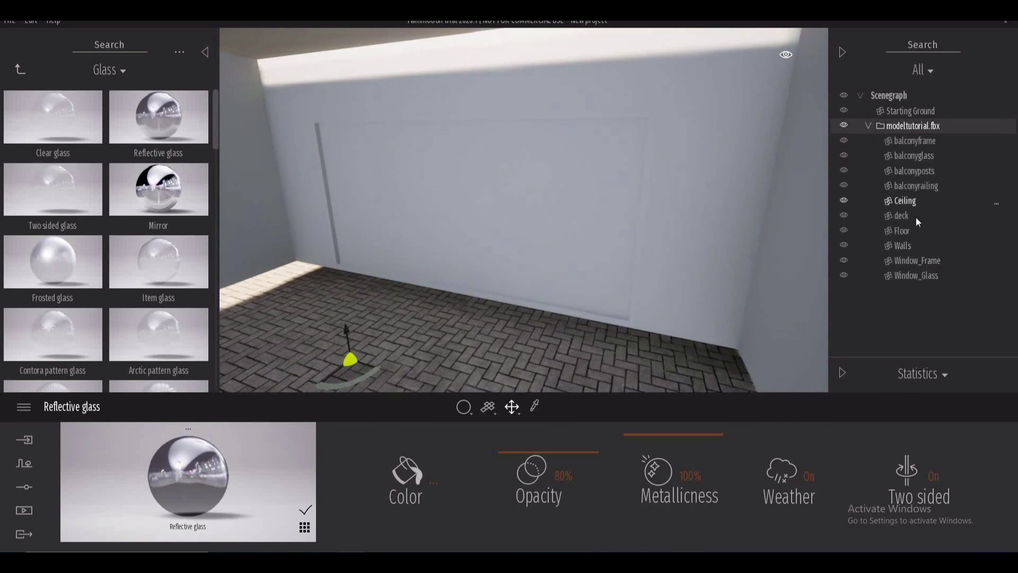
click(843, 155)
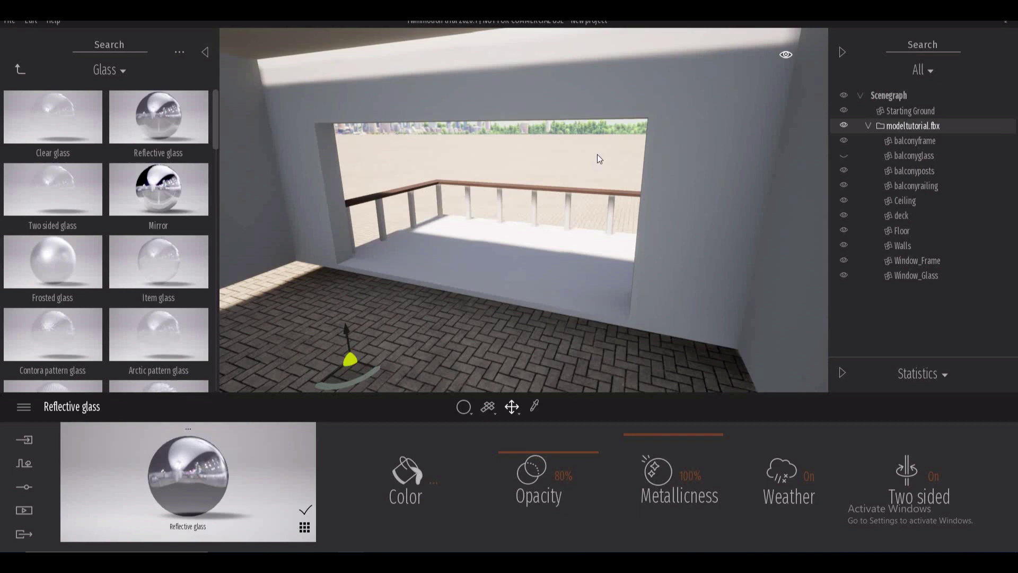
click(844, 155)
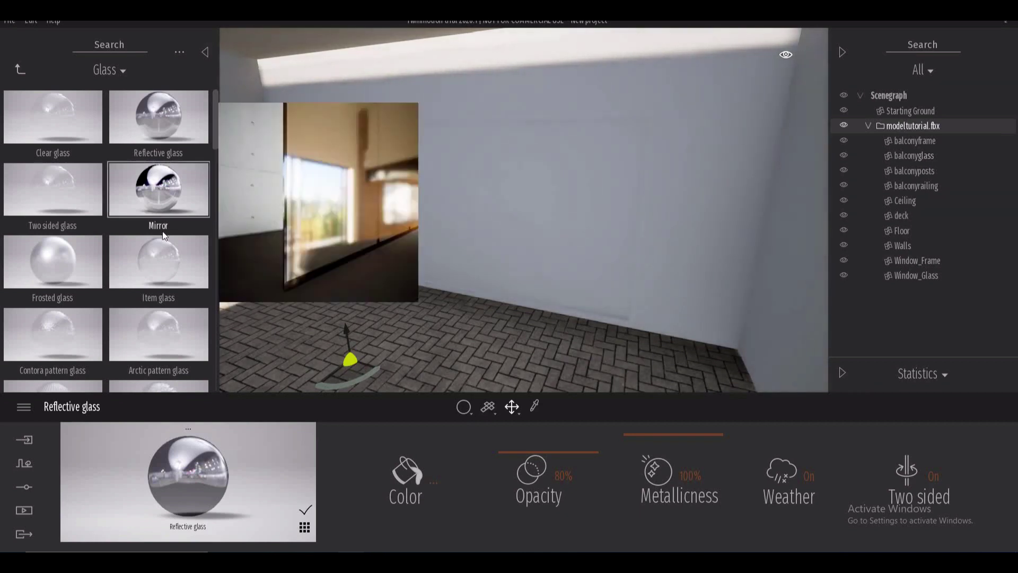
drag(159, 125, 567, 225)
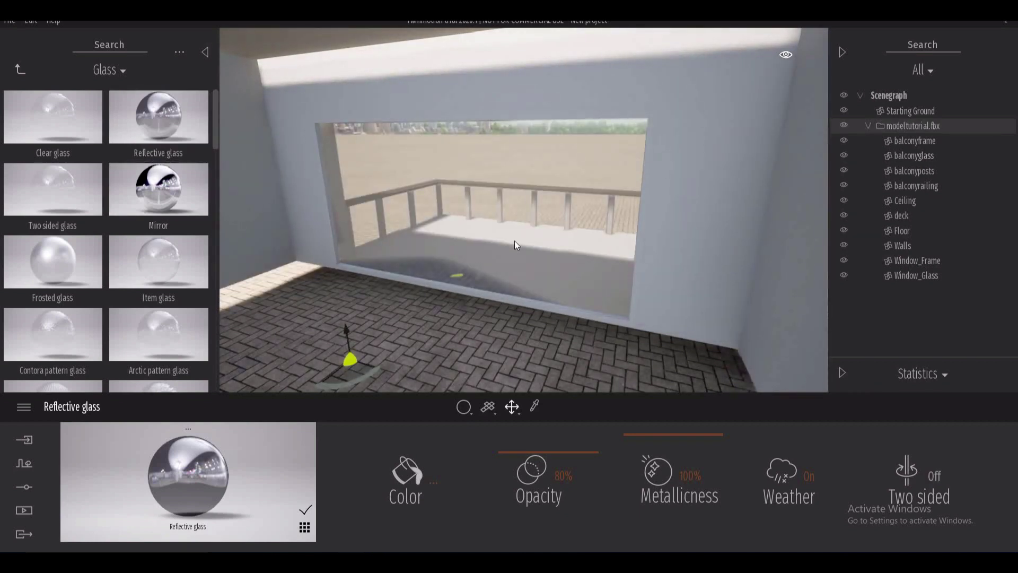
- Try to apply the Maple 01 A wood material to the room's floor
right_drag(514, 240, 435, 221)
right_drag(549, 229, 549, 227)
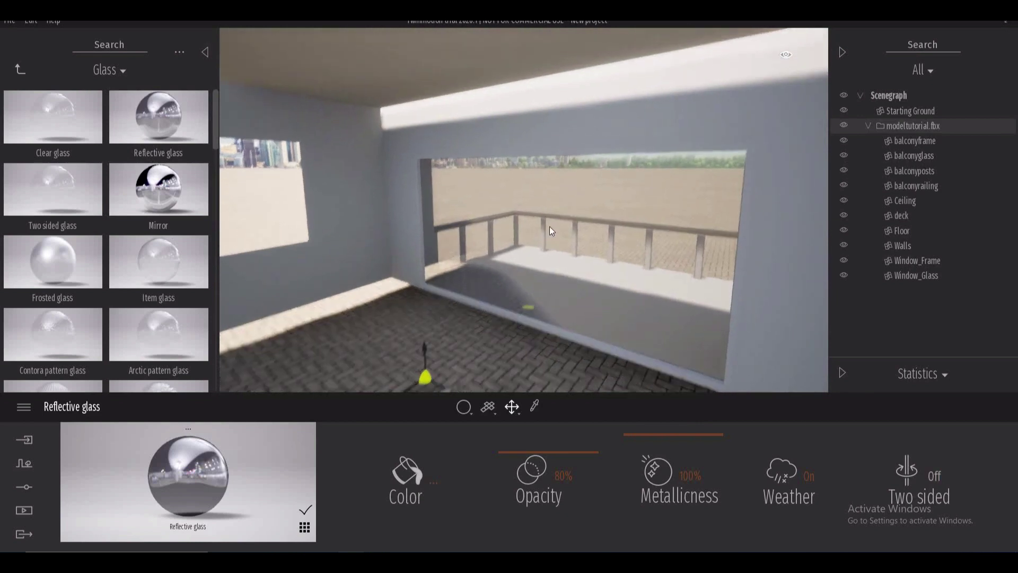
key(q)
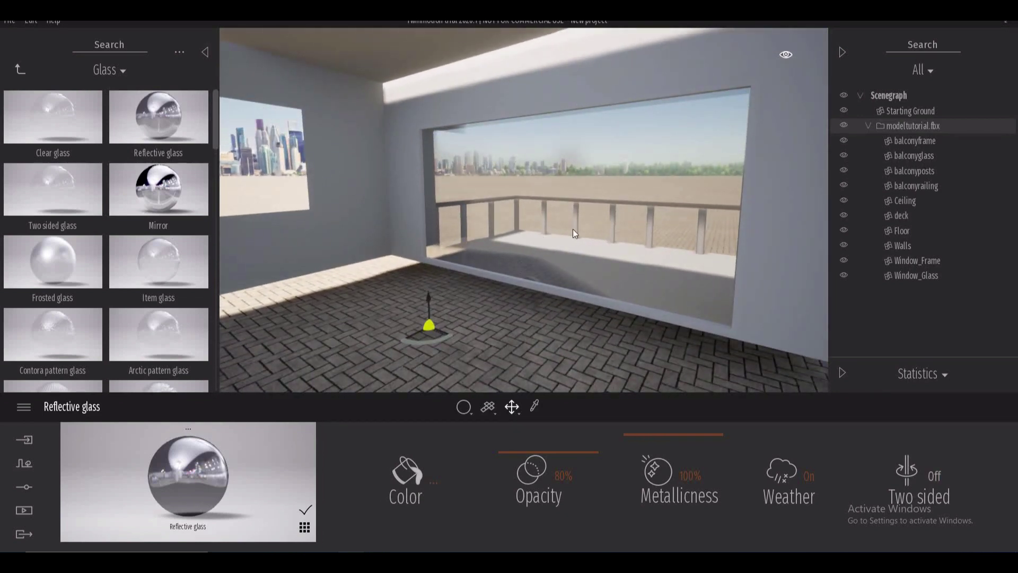
key(Left)
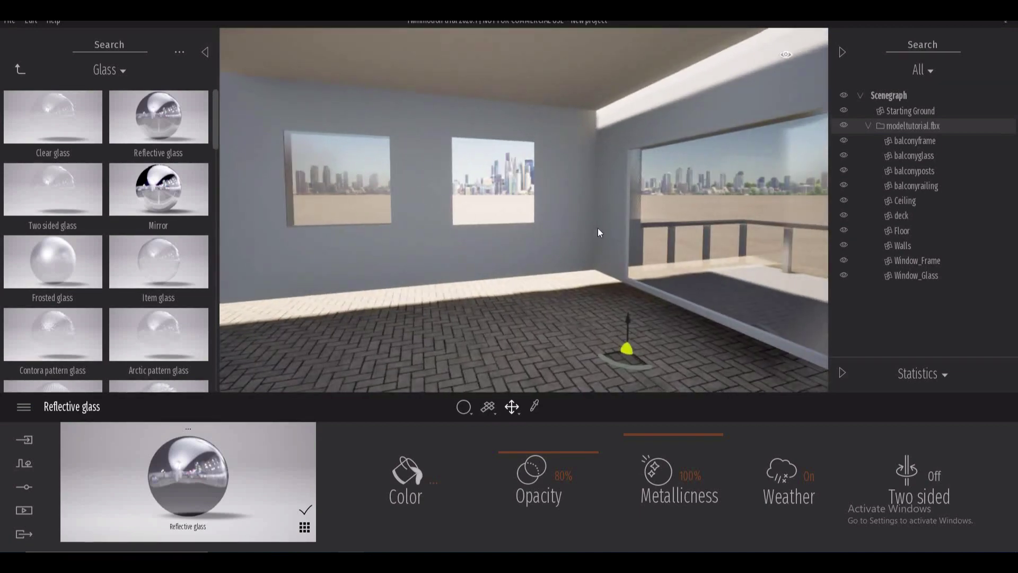
click(21, 67)
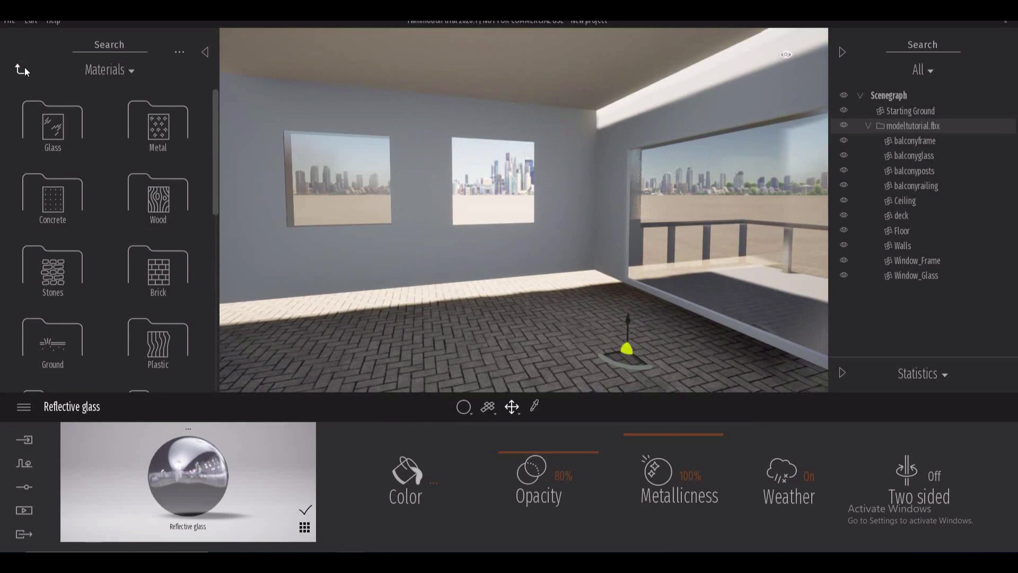
click(152, 203)
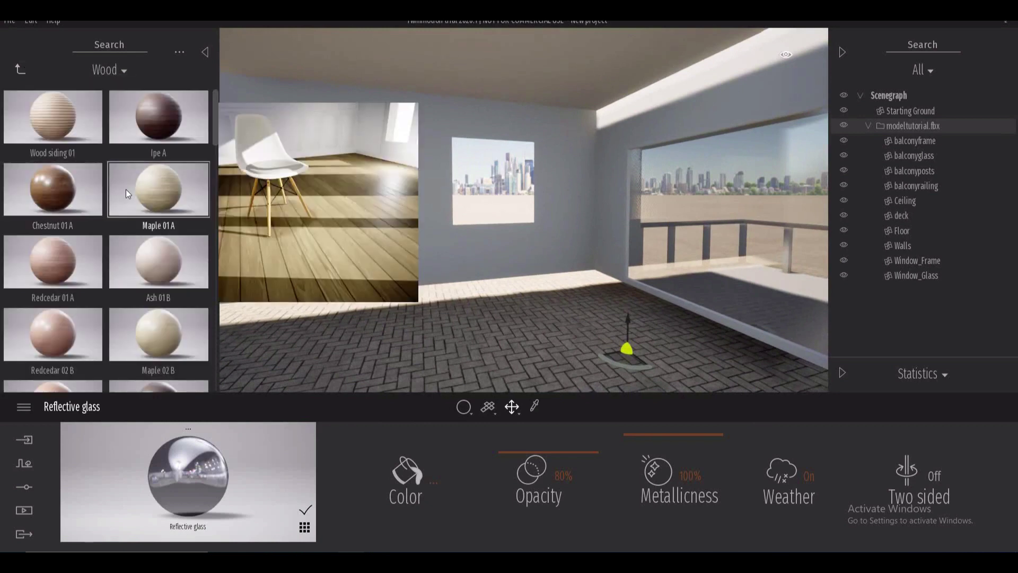
drag(126, 189, 593, 312)
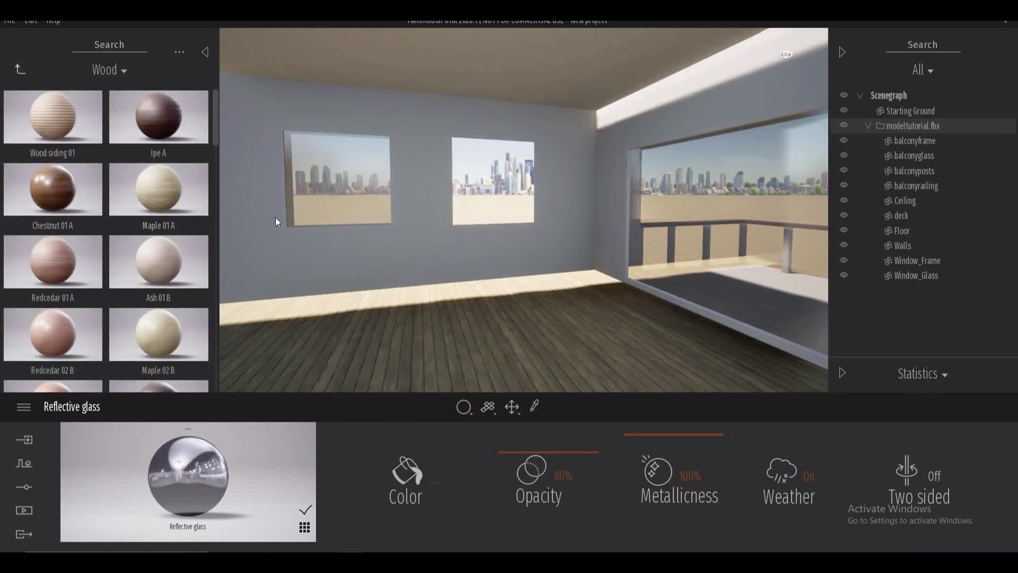
key(ctrl+z)
- Apply the Maple 01 A wood material to the floor from underneath the room and make the material two-sided
middle_drag(575, 300, 576, 299)
key(q)
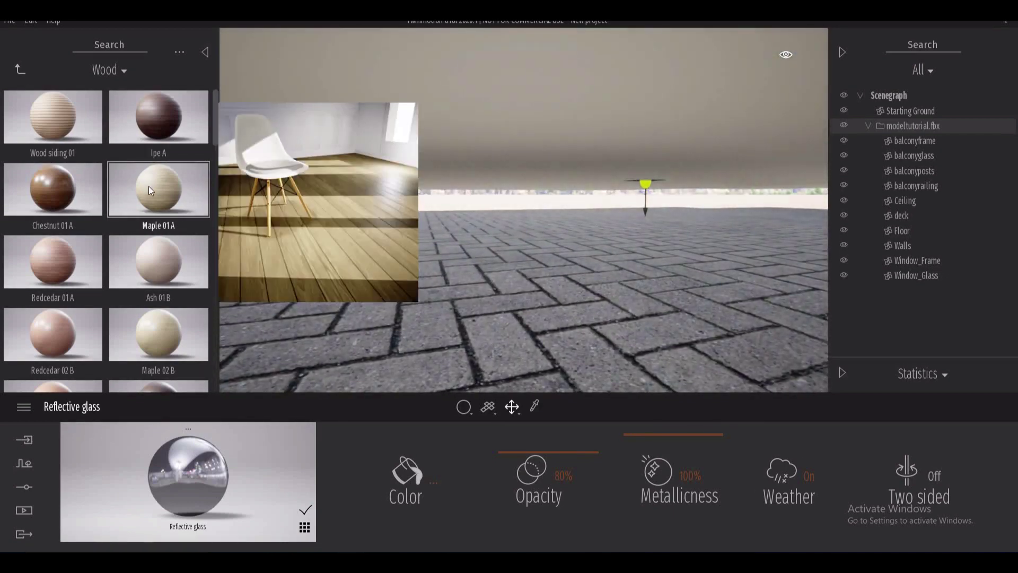
drag(149, 186, 432, 164)
scroll(485, 150, down, 5)
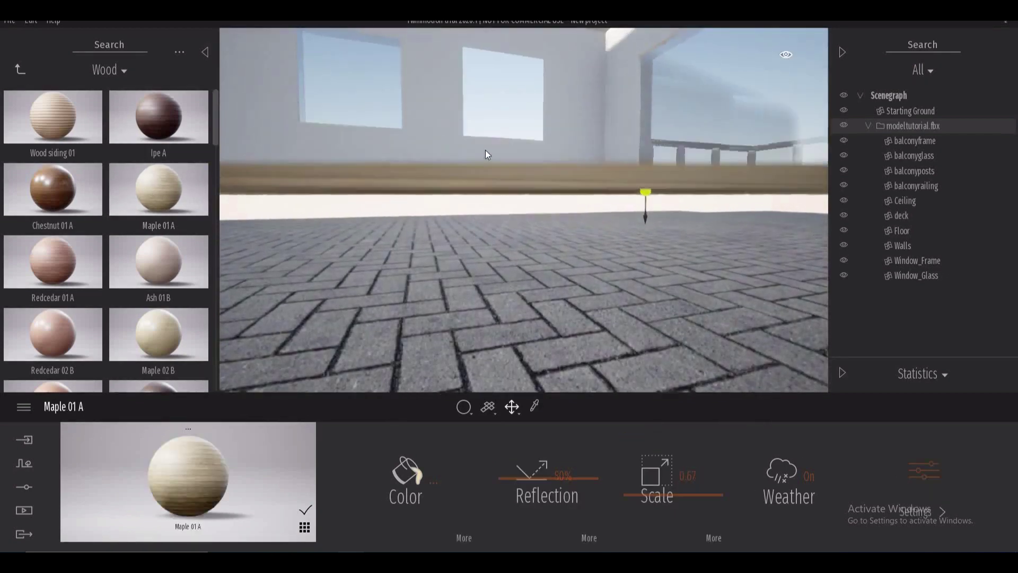
click(924, 473)
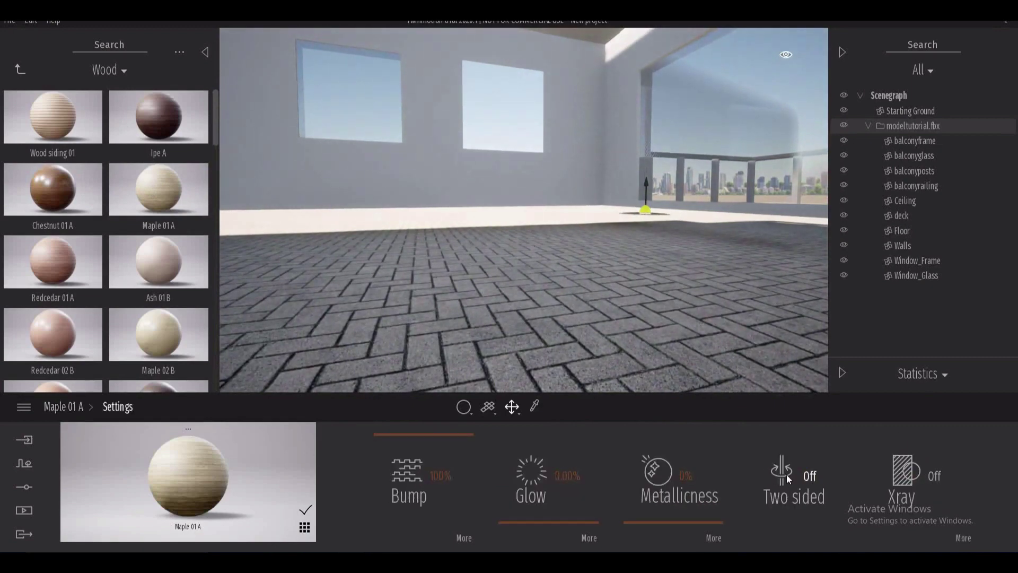
scroll(572, 292, up, 3)
right_drag(540, 277, 498, 238)
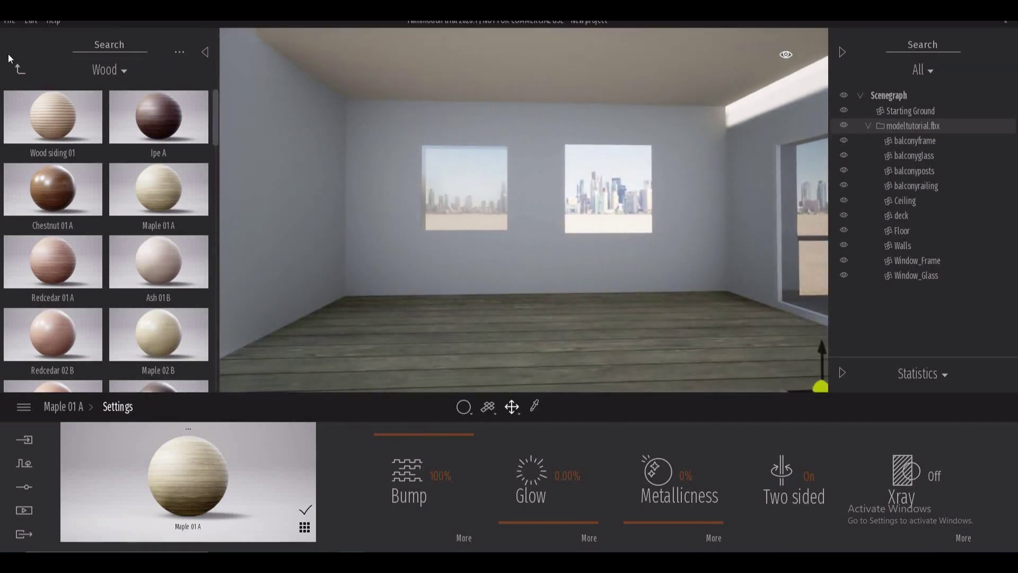
- Apply the Roughcast coating 02 wall covering to the room's walls and make the material two-sided
click(20, 69)
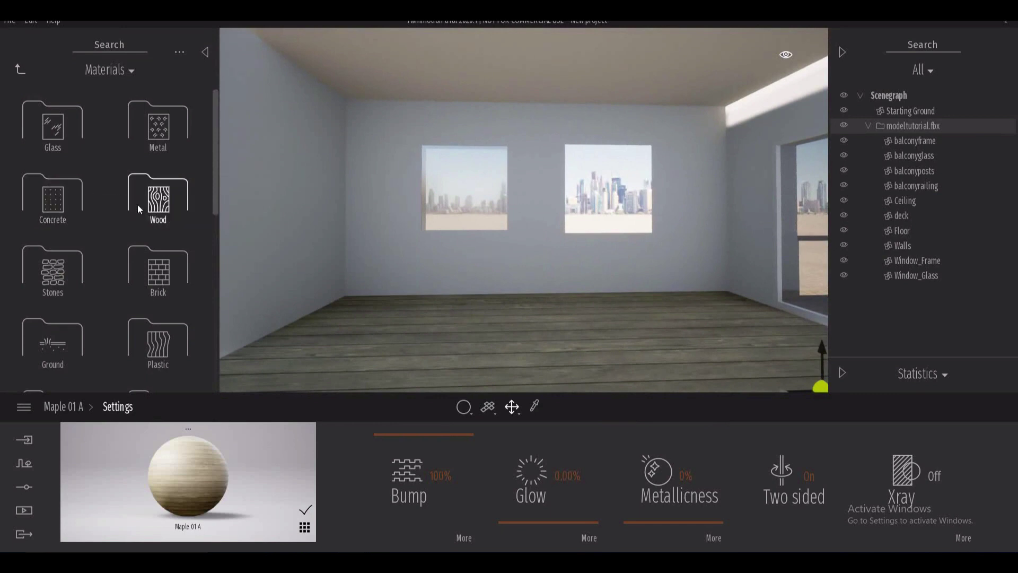
scroll(108, 270, down, 2)
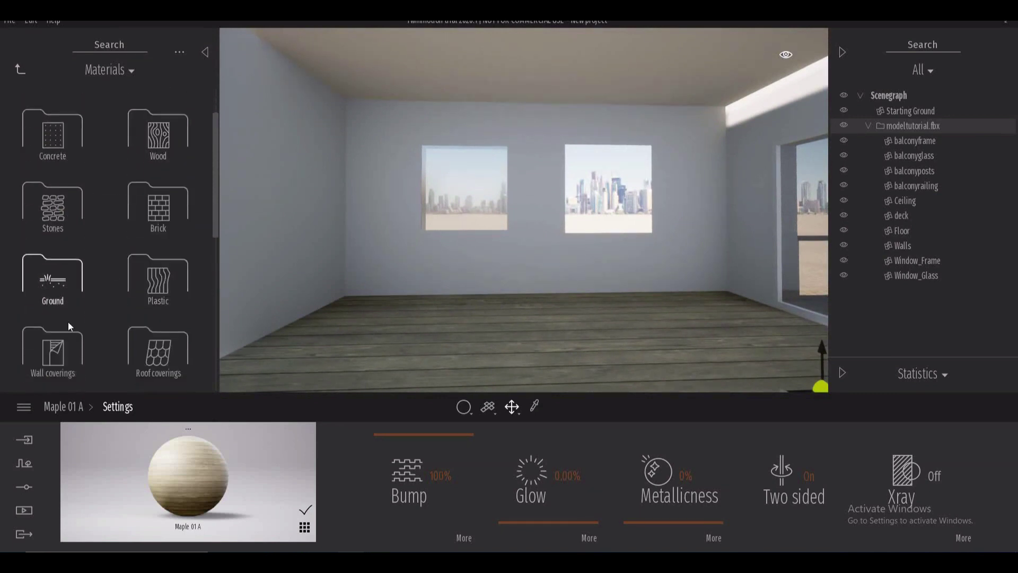
click(61, 331)
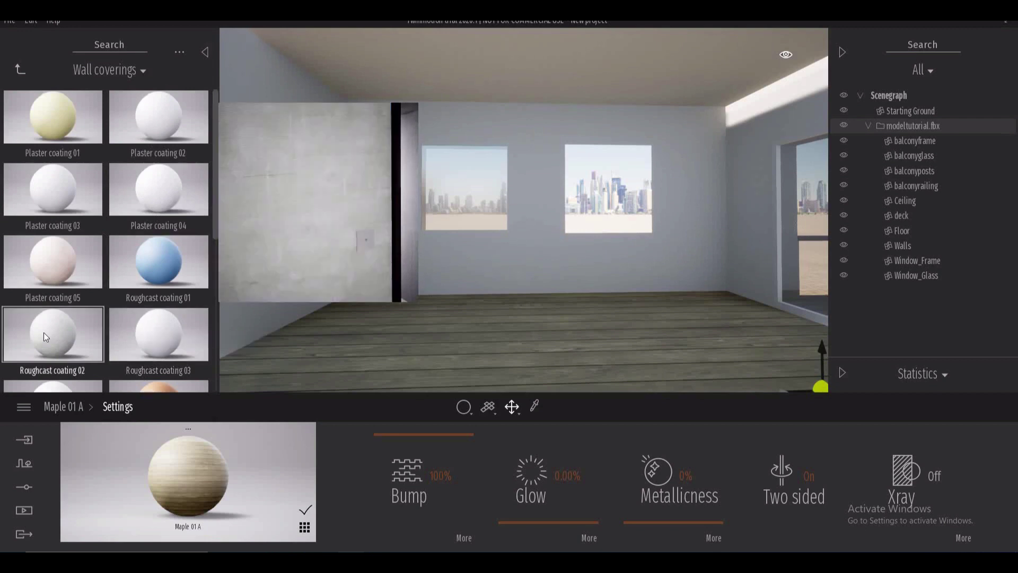
drag(48, 335, 326, 240)
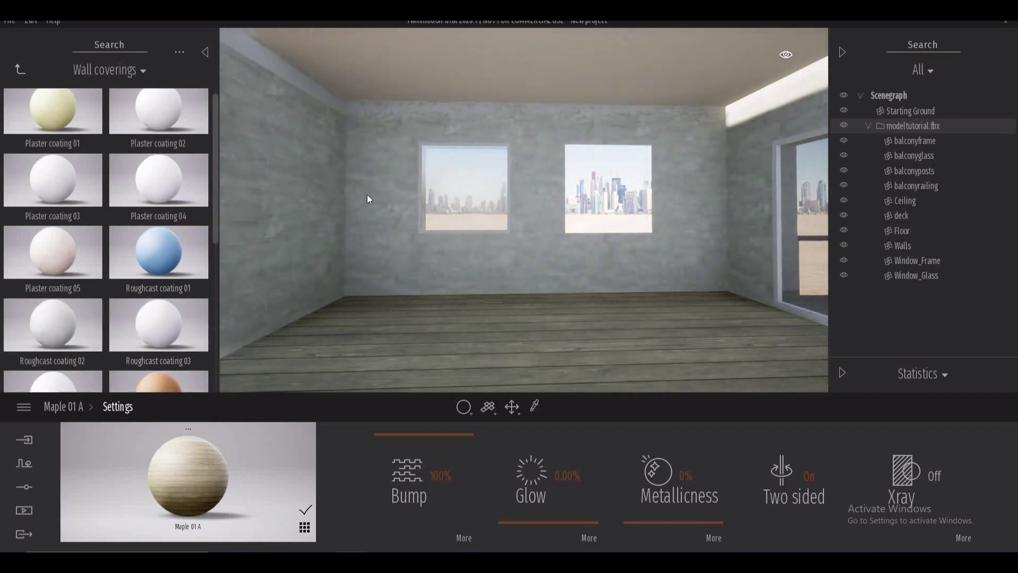
right_drag(485, 275, 485, 275)
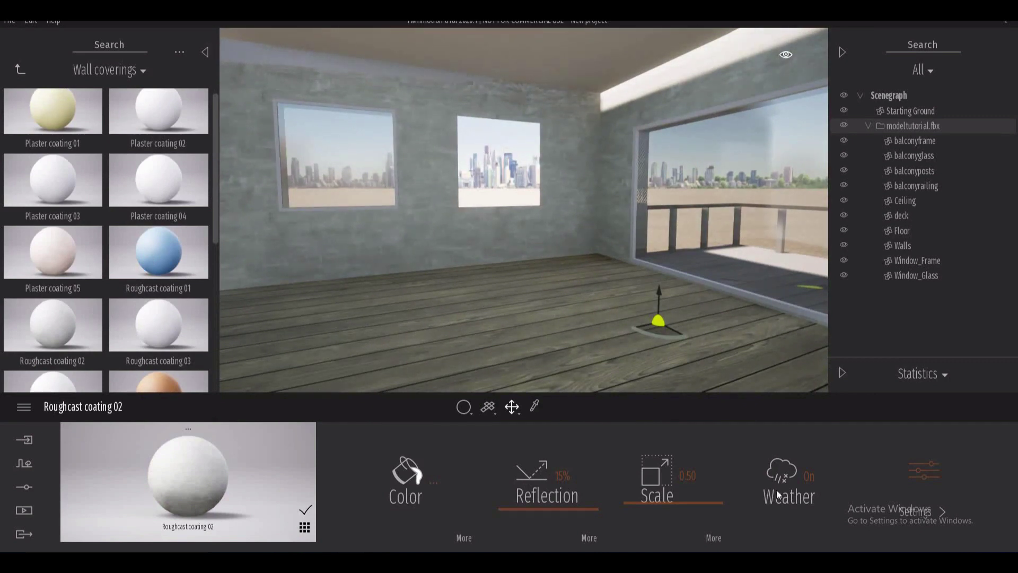
click(911, 479)
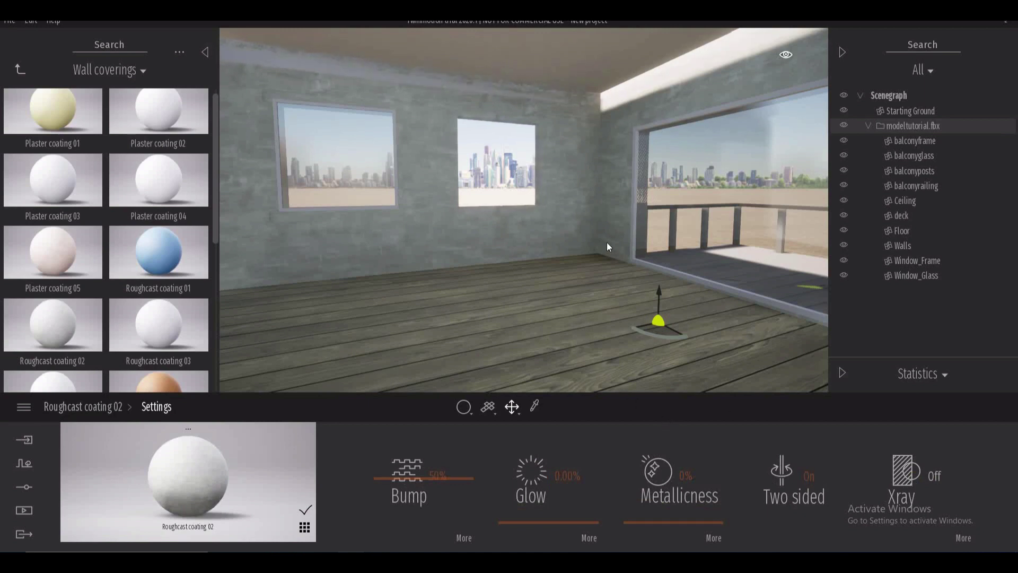
- Apply the Plaster coating 02 wall covering to the top of the ceiling slab from above and make it two-sided
mouse_move(148, 111)
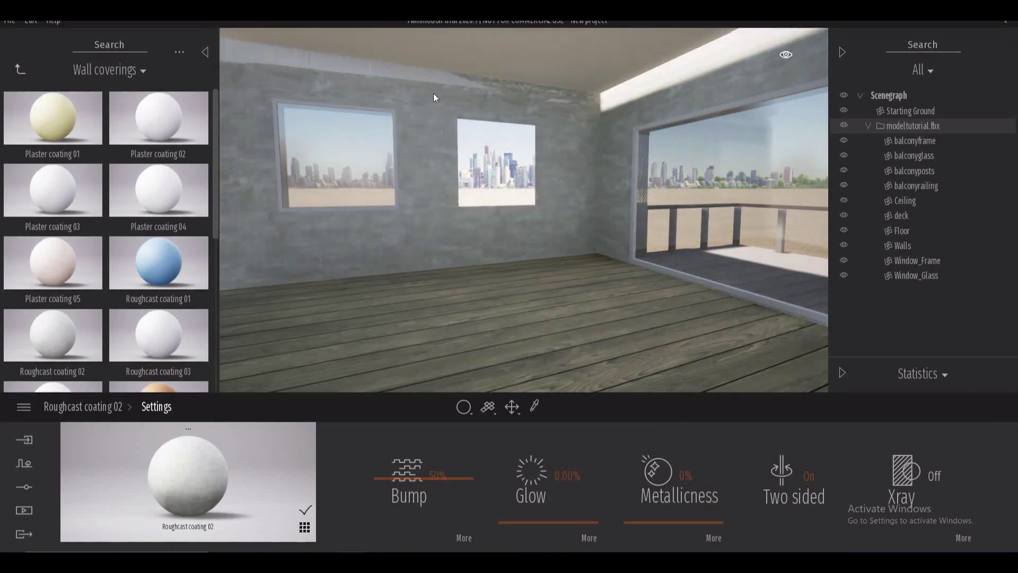
scroll(465, 110, down, 10)
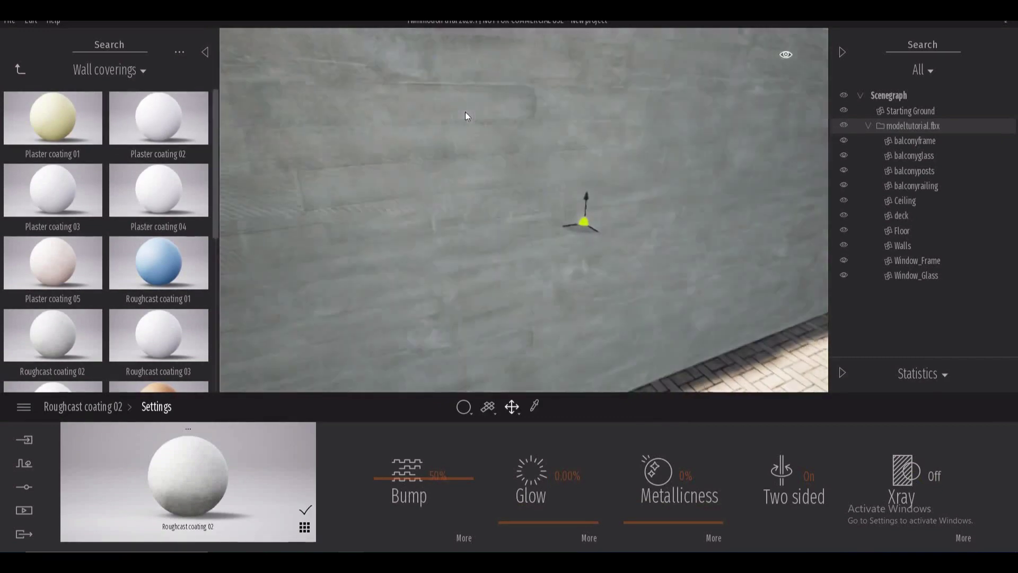
key(e)
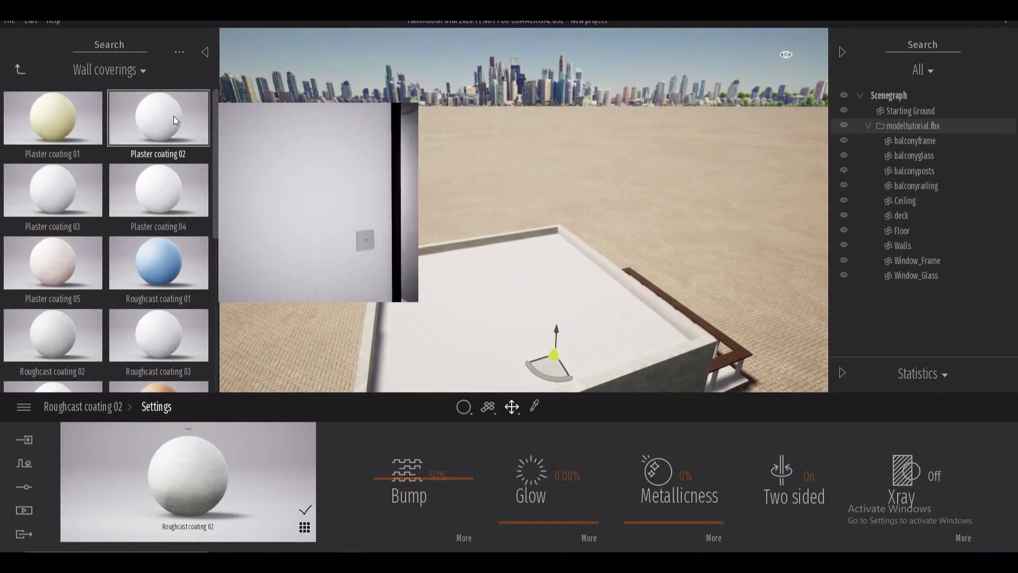
drag(174, 116, 475, 289)
click(922, 471)
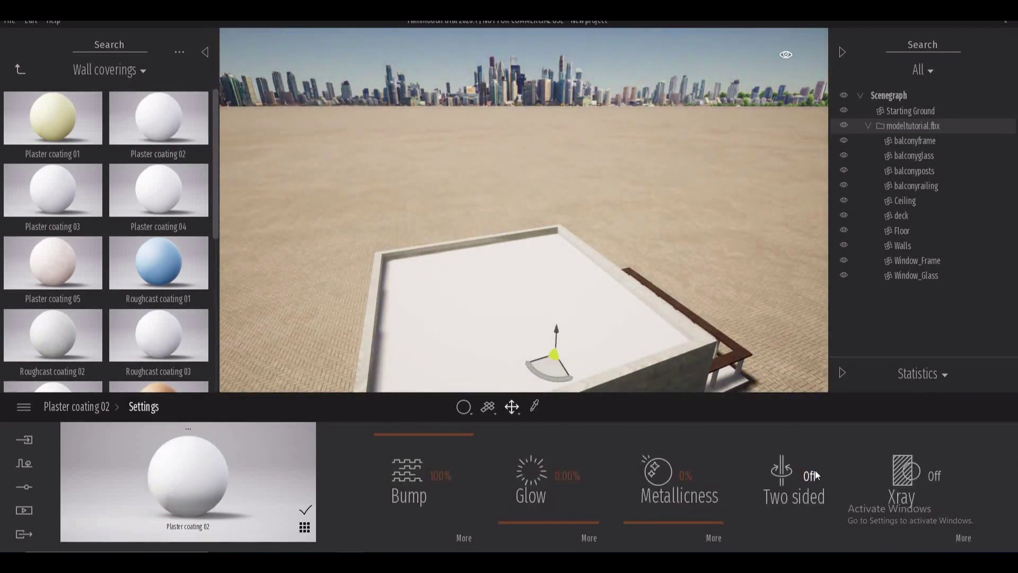
key(w)
key(q)
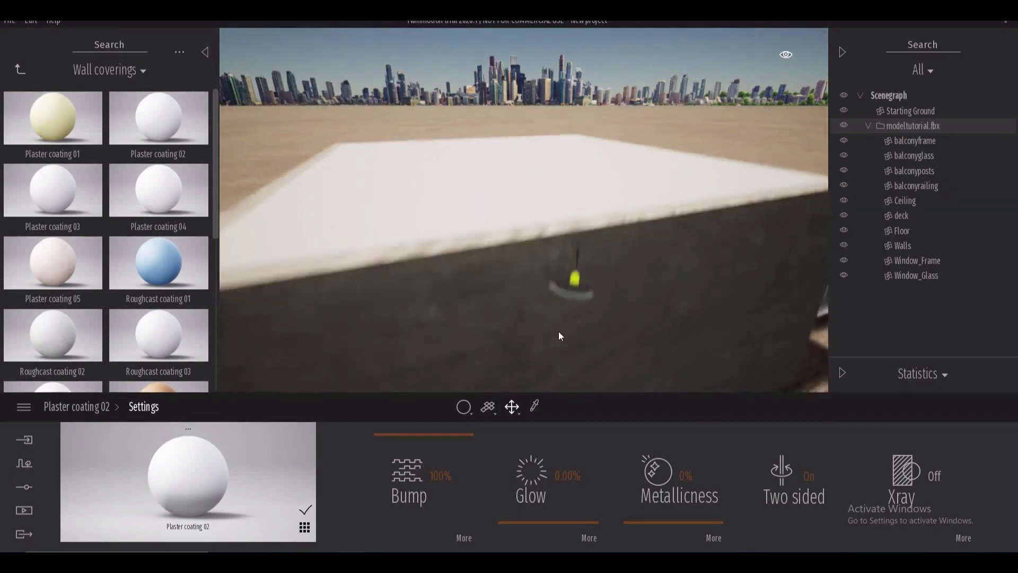
- Examine the room's walls, ceiling and floor from inside and the view out to the balcony
scroll(560, 330, up, 5)
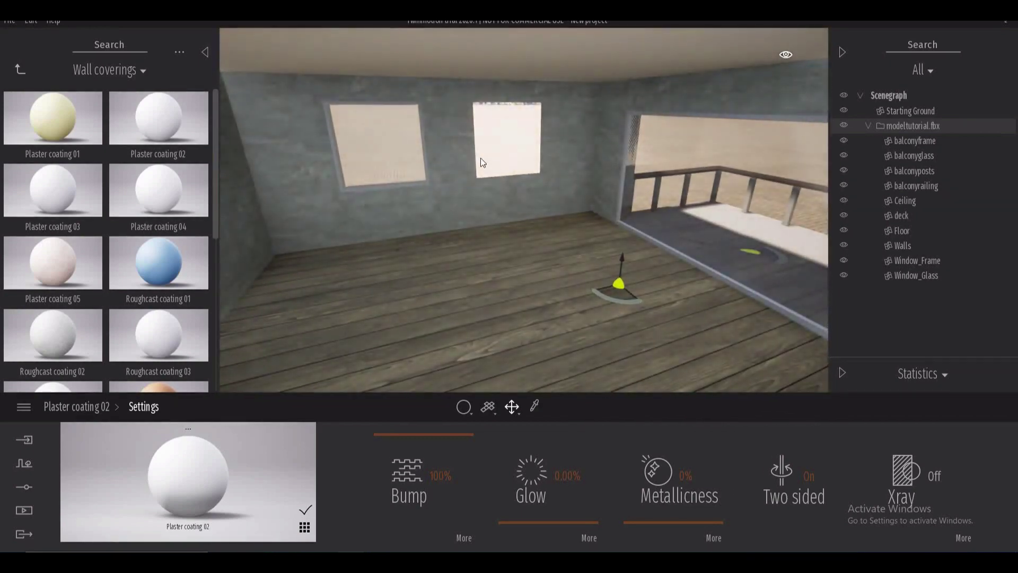
scroll(479, 162, up, 3)
mouse_move(481, 163)
right_down()
mouse_move(496, 169)
mouse_move(458, 168)
mouse_move(456, 180)
mouse_move(478, 182)
right_up()
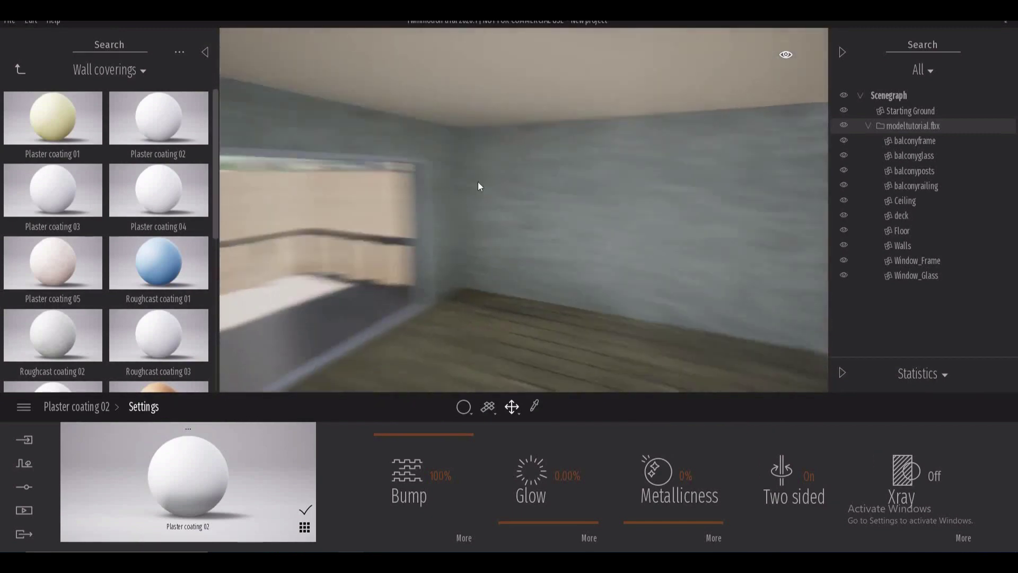
key(Right)
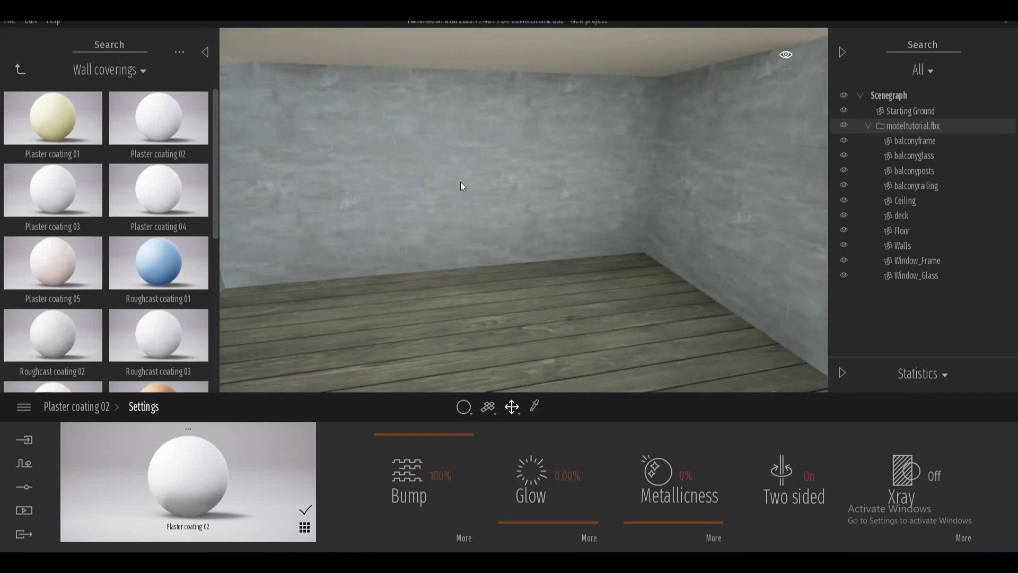
key(Left)
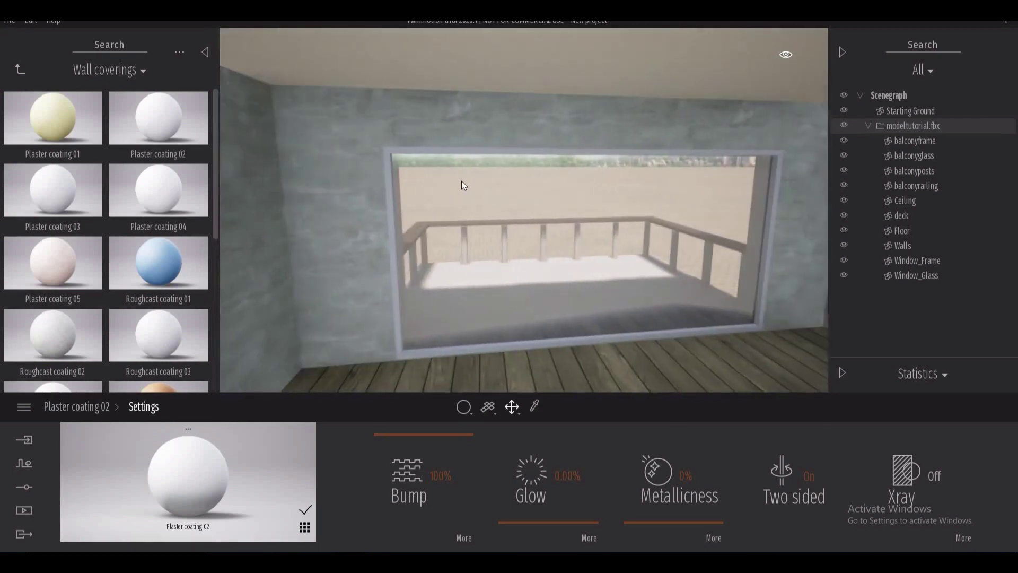
middle_drag(462, 180, 453, 178)
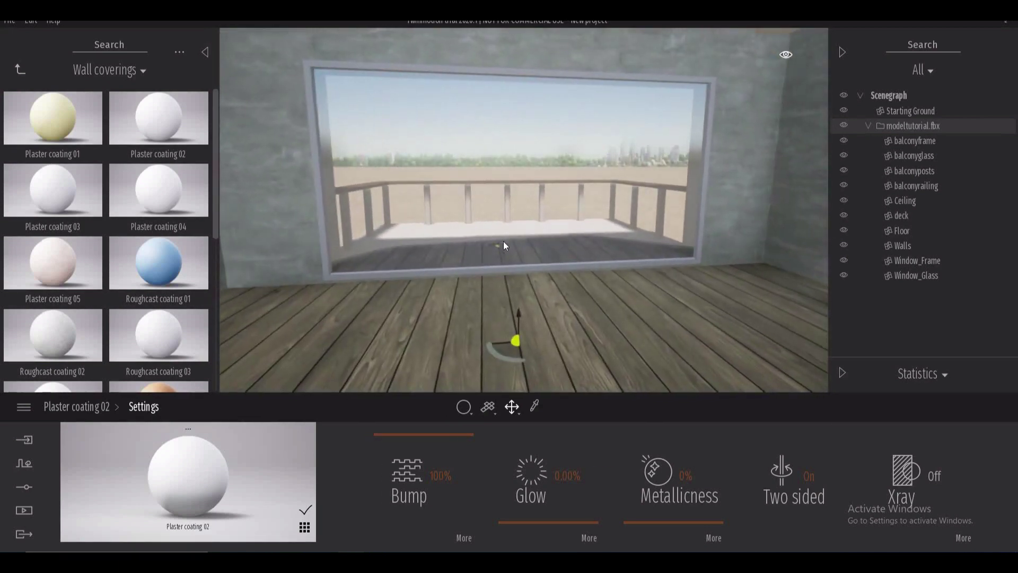
scroll(504, 241, down, 3)
scroll(503, 241, up, 8)
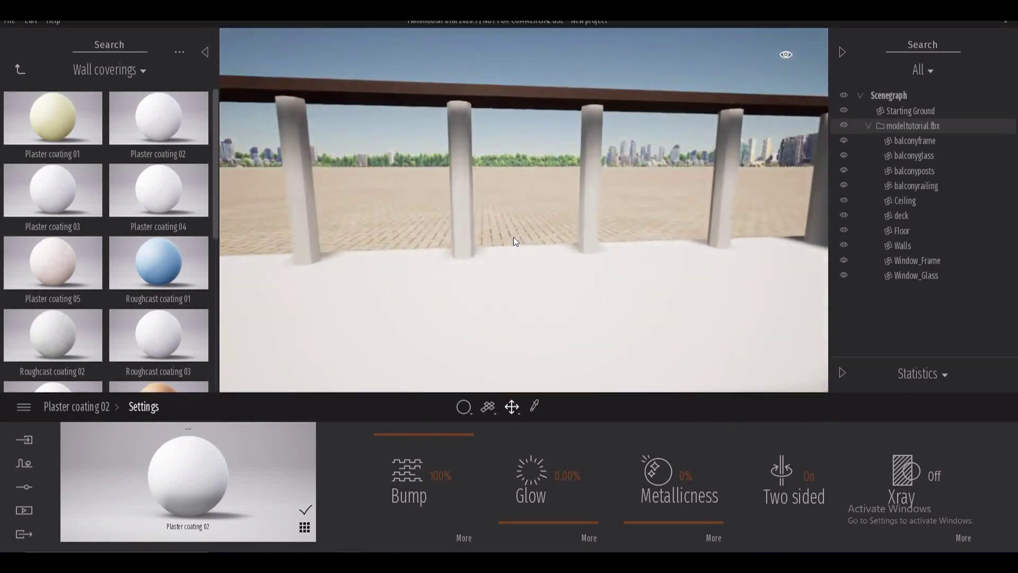
- Apply the Chestnut 01 A wood material to the balcony deck and set its scale to 0.56
middle_drag(513, 236, 535, 246)
right_drag(534, 246, 534, 246)
scroll(536, 243, down, 5)
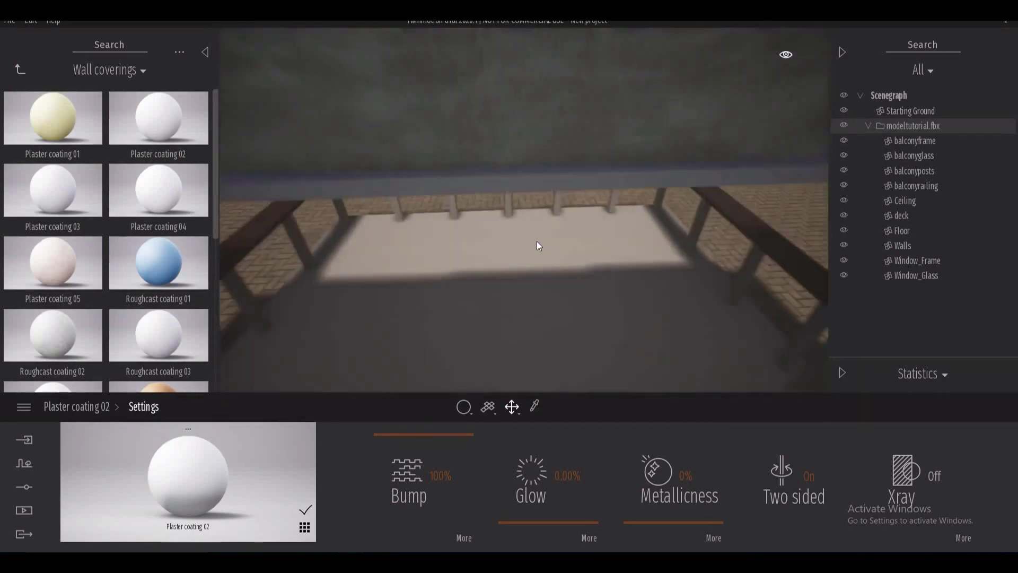
key(Up)
click(21, 68)
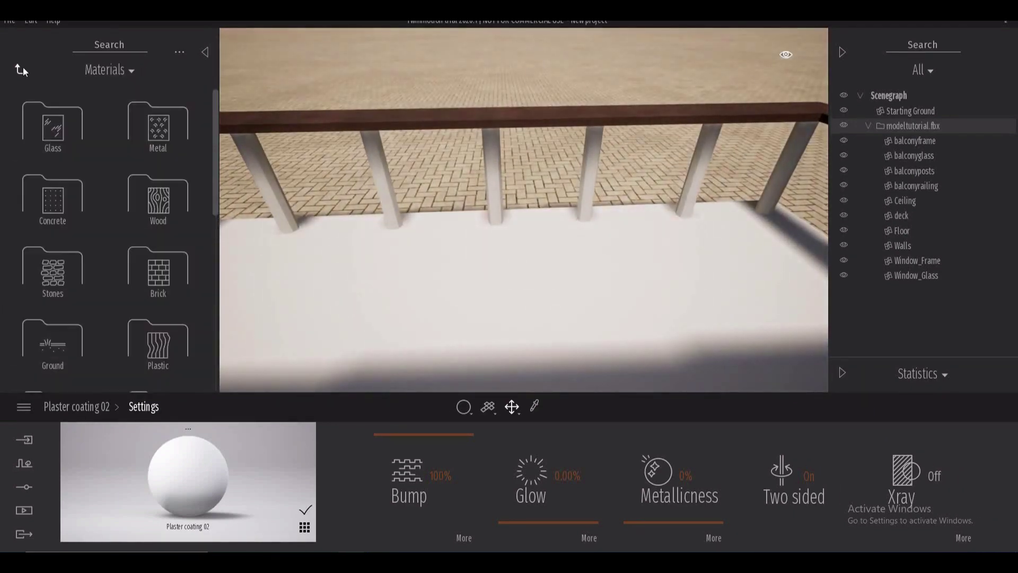
click(172, 209)
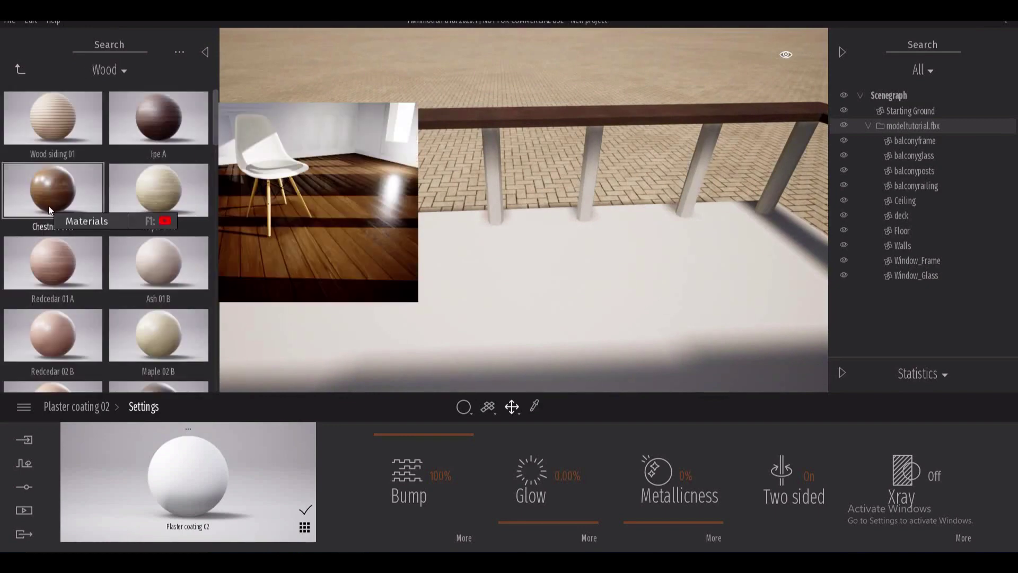
drag(49, 210, 510, 275)
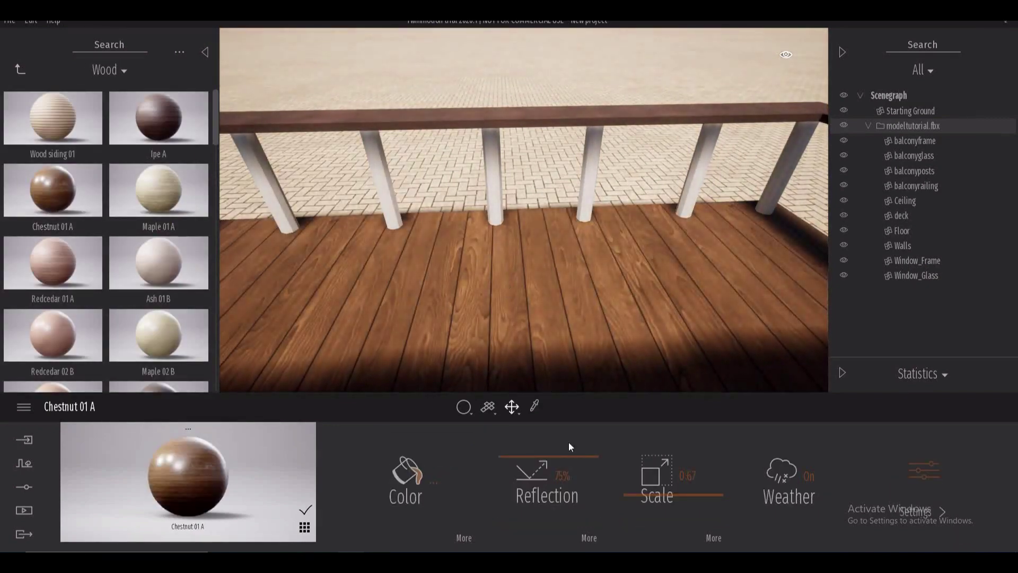
drag(663, 495, 645, 500)
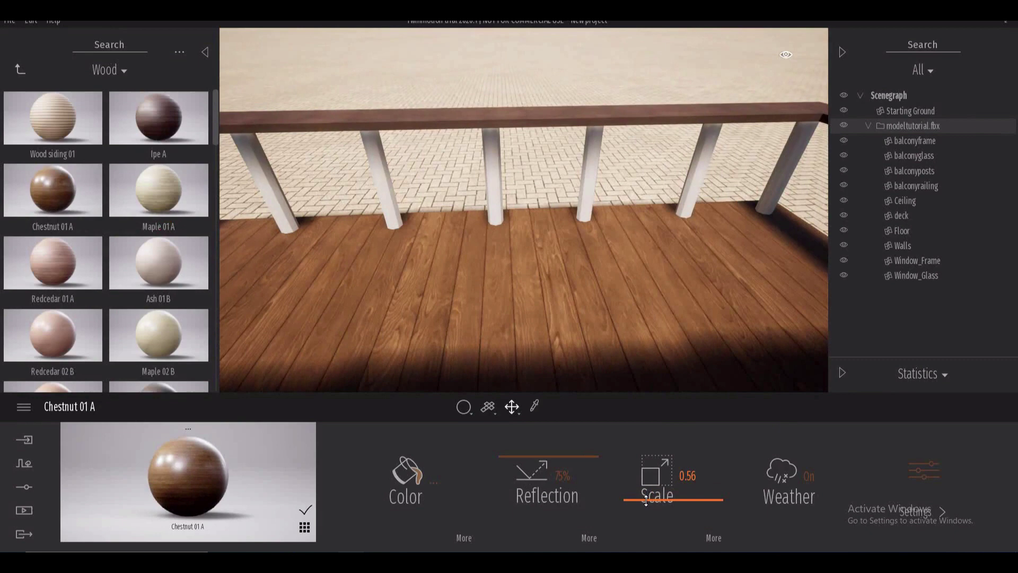
- Apply the Base context concrete material to the balcony posts
click(15, 67)
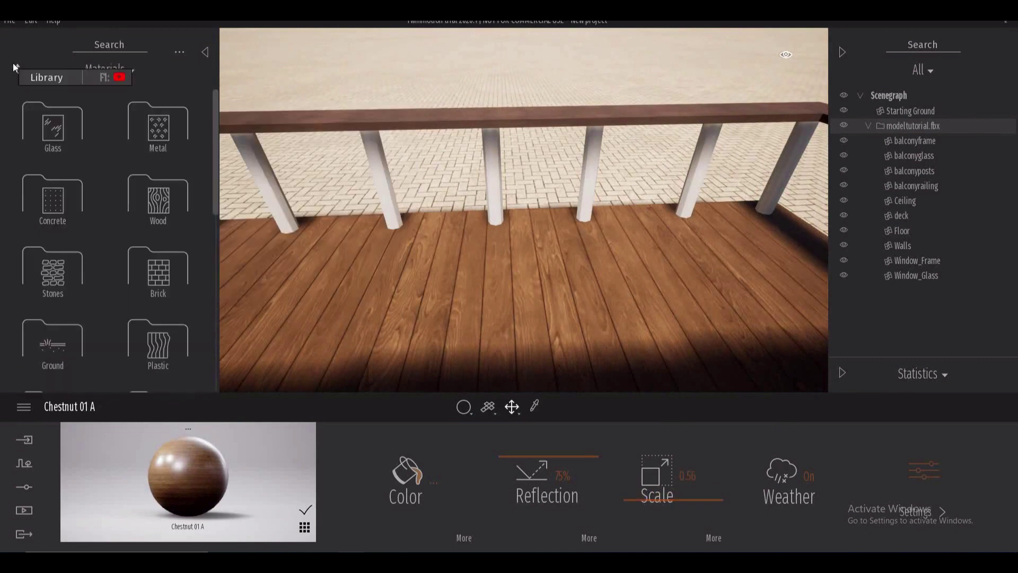
click(164, 205)
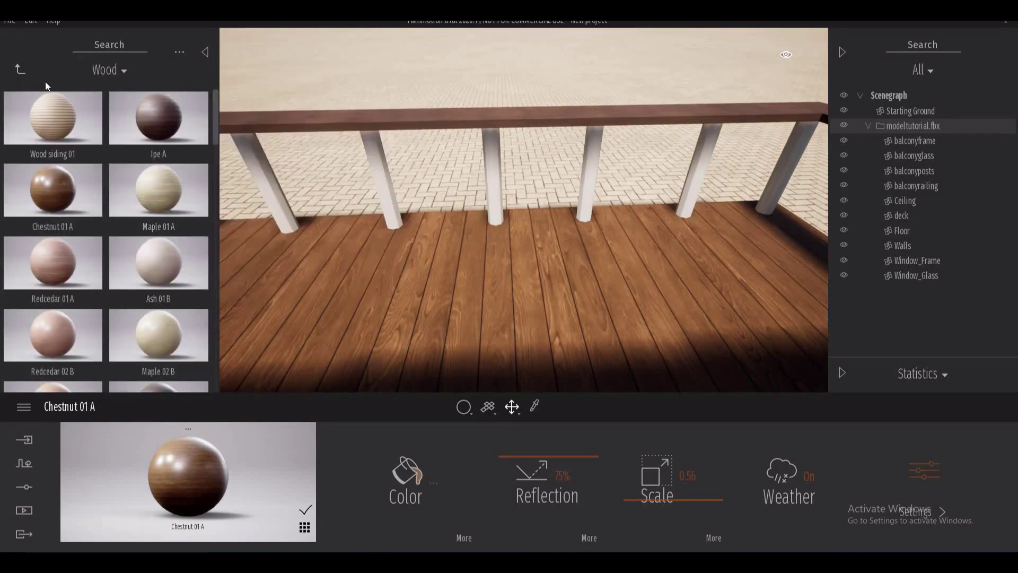
click(20, 68)
scroll(77, 195, down, 2)
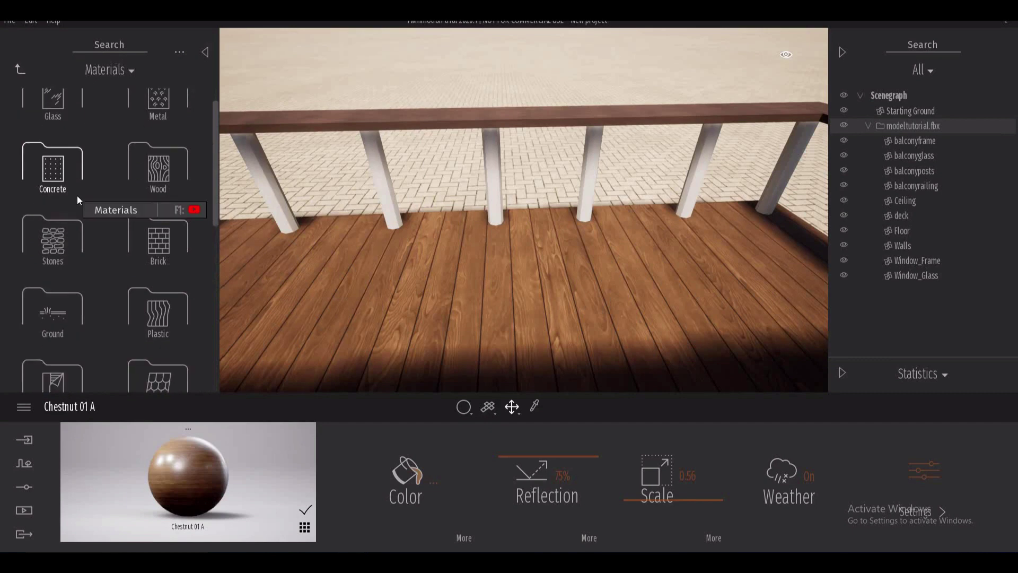
click(74, 181)
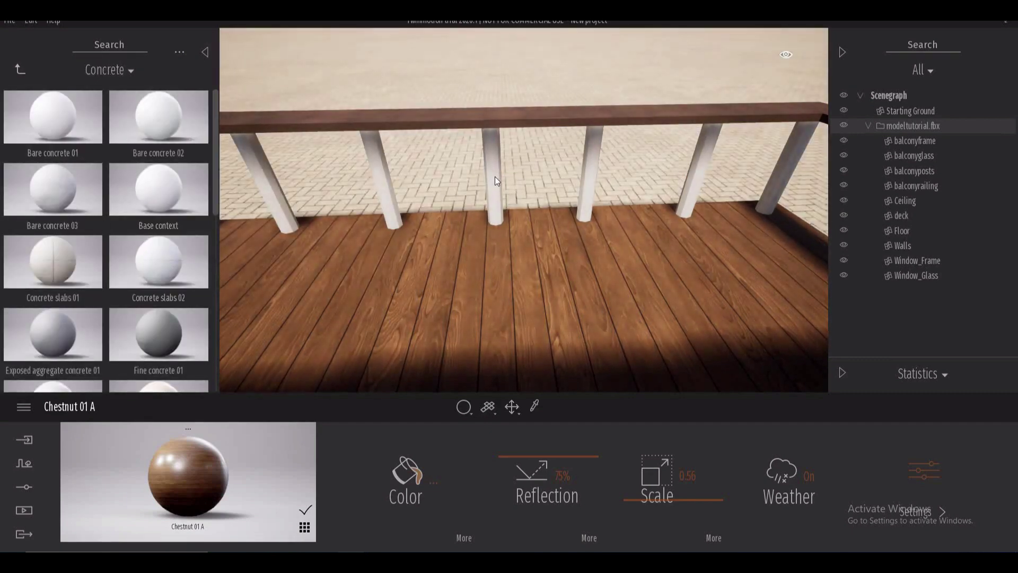
mouse_move(495, 177)
mouse_down()
mouse_move(504, 224)
mouse_move(495, 177)
mouse_up()
right_drag(471, 177, 495, 183)
- Set the balcony posts' Base context material to the grey colour 6F6F6F with 30% reflection
click(413, 501)
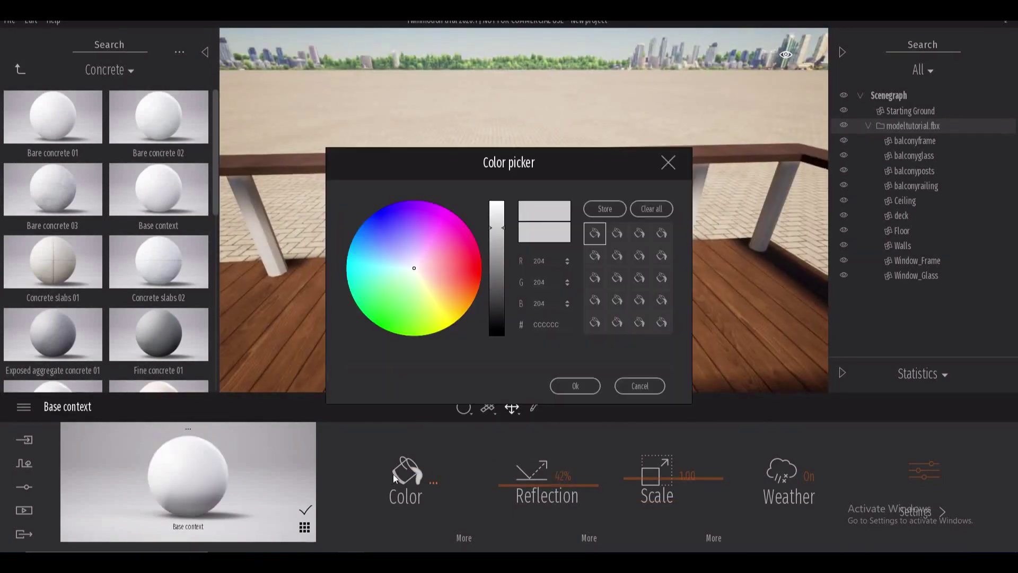
click(496, 284)
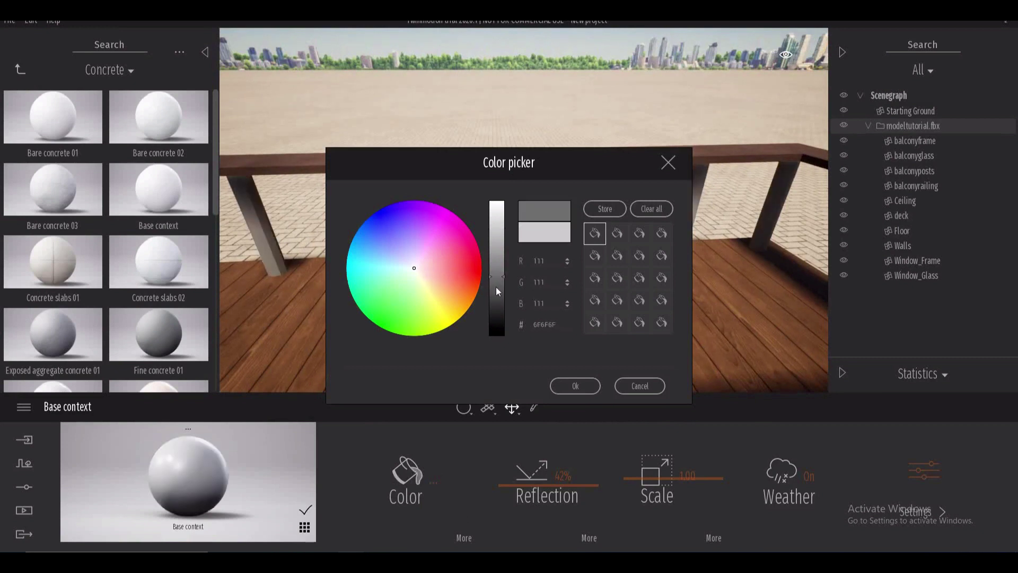
click(572, 386)
drag(560, 482, 533, 495)
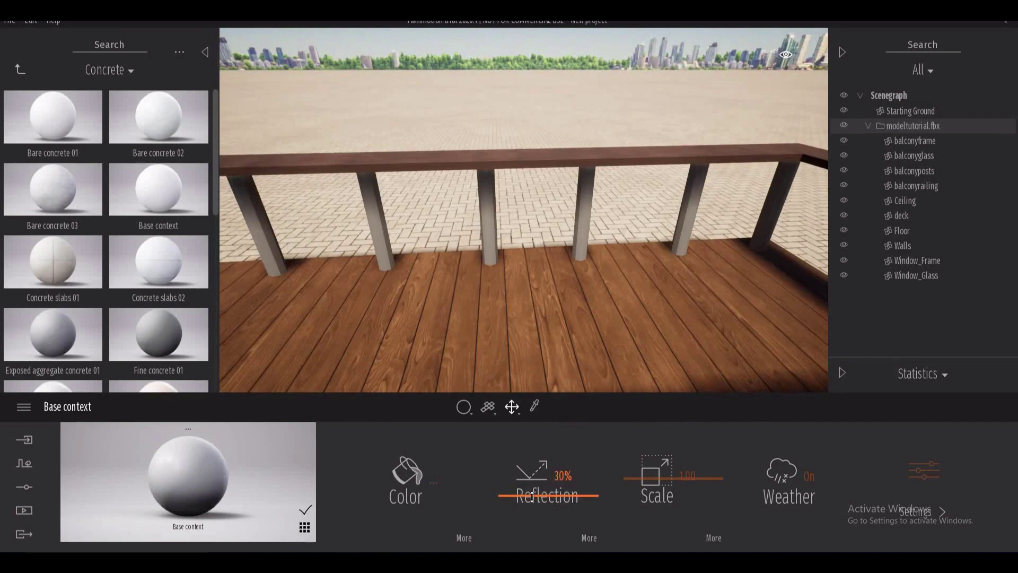
right_drag(504, 249, 486, 261)
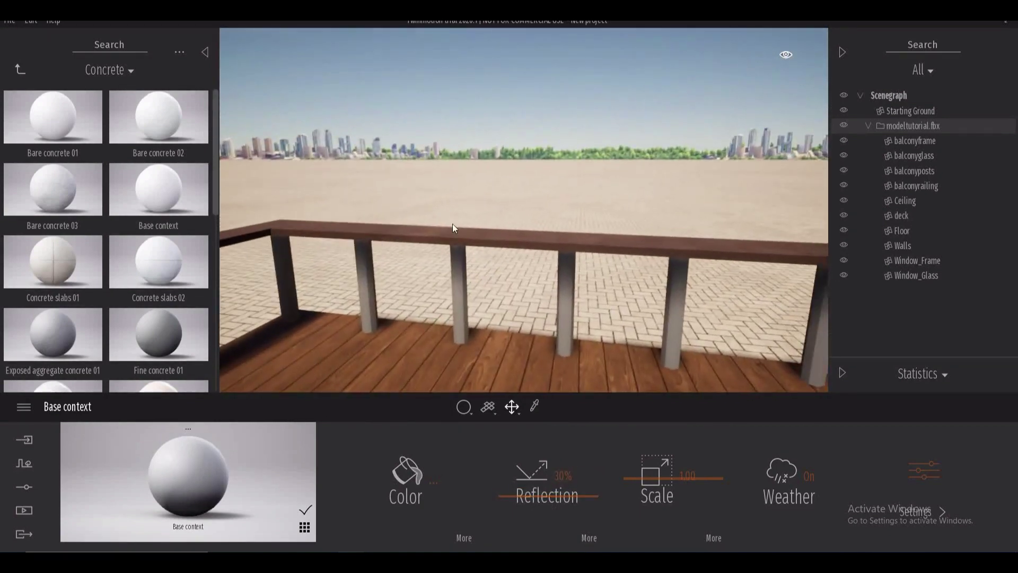
scroll(453, 224, down, 6)
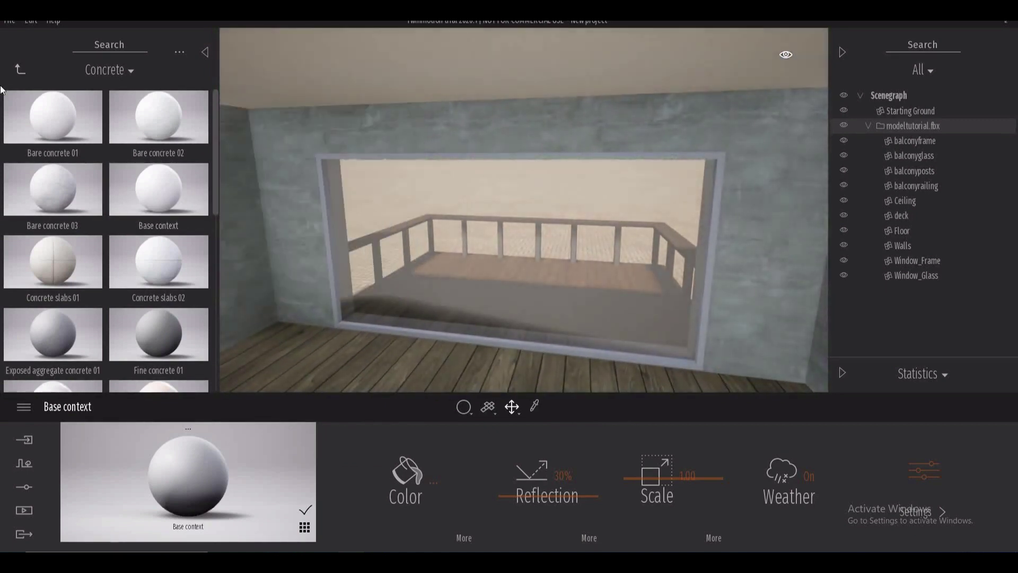
- Apply the Base context concrete material to the large balcony window's frame and set its colour to black, 000000
mouse_move(152, 122)
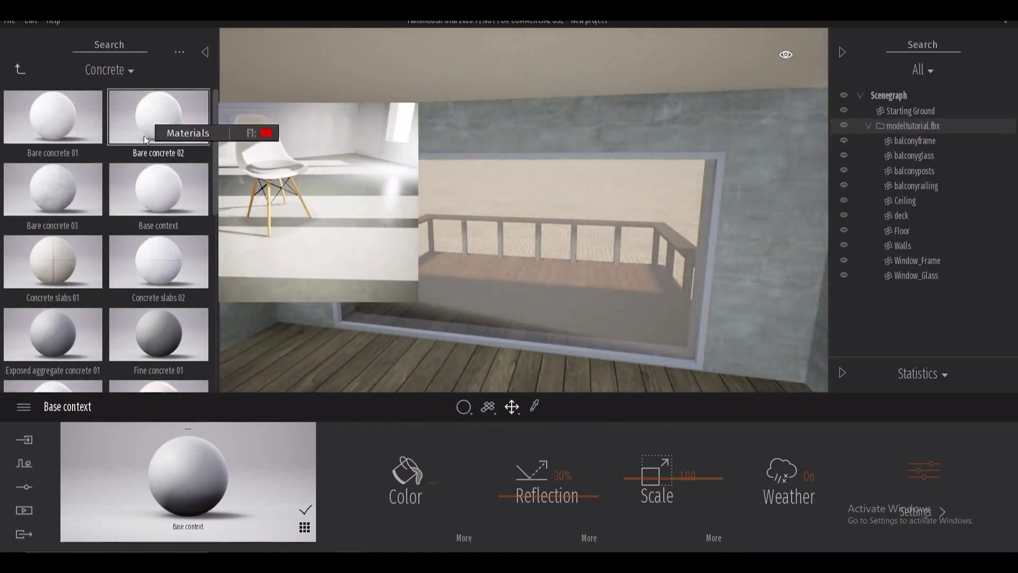
mouse_move(209, 179)
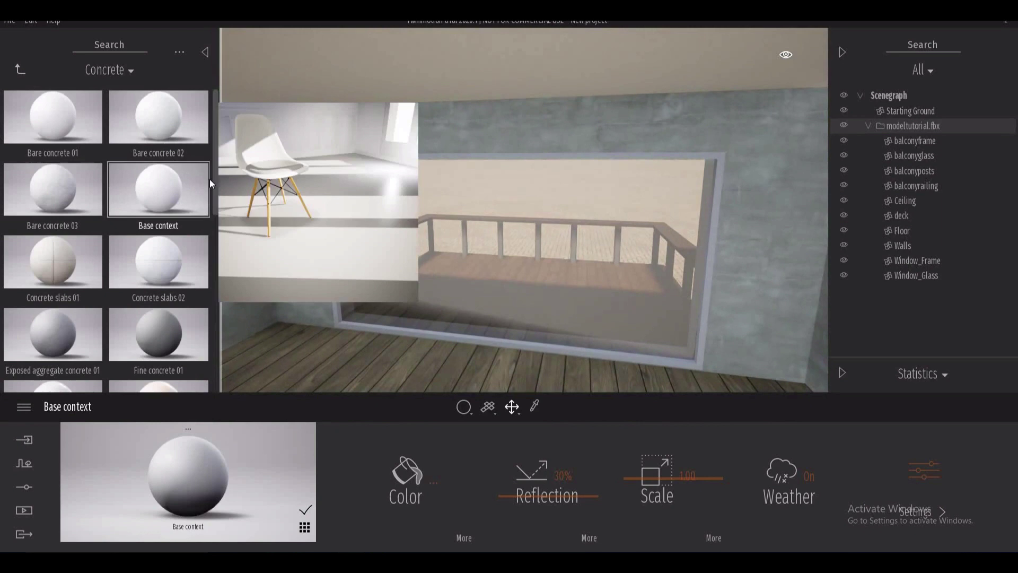
drag(209, 179, 327, 218)
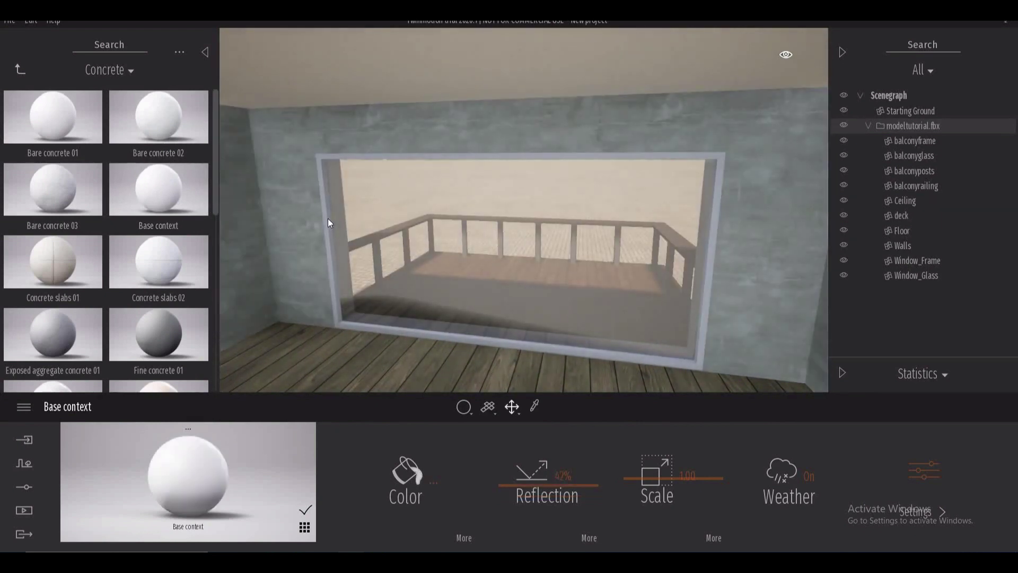
click(412, 466)
drag(494, 312, 517, 380)
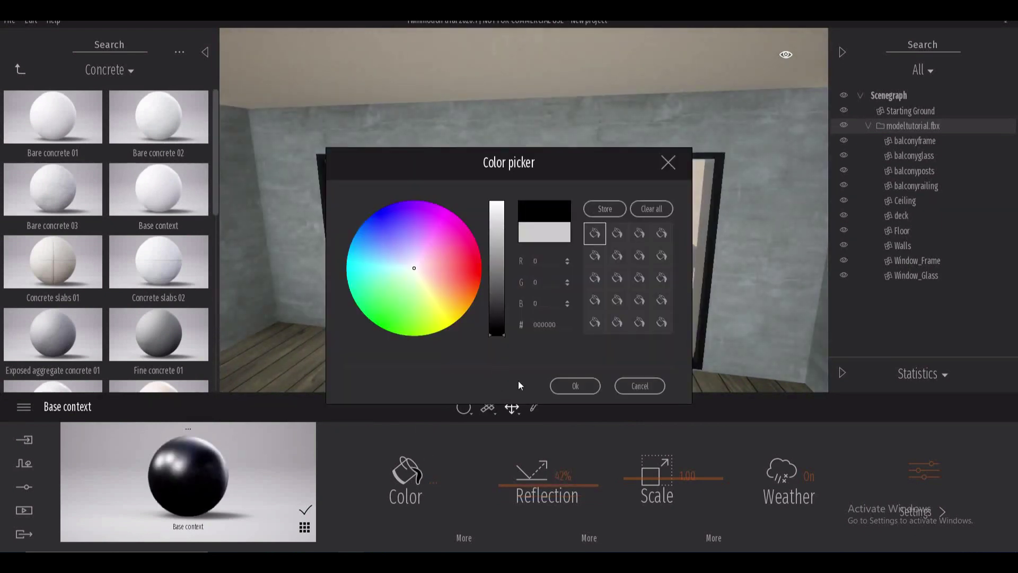
click(575, 385)
- Apply the Base context concrete material to the frame of the small window in the opposite wall
scroll(597, 293, down, 5)
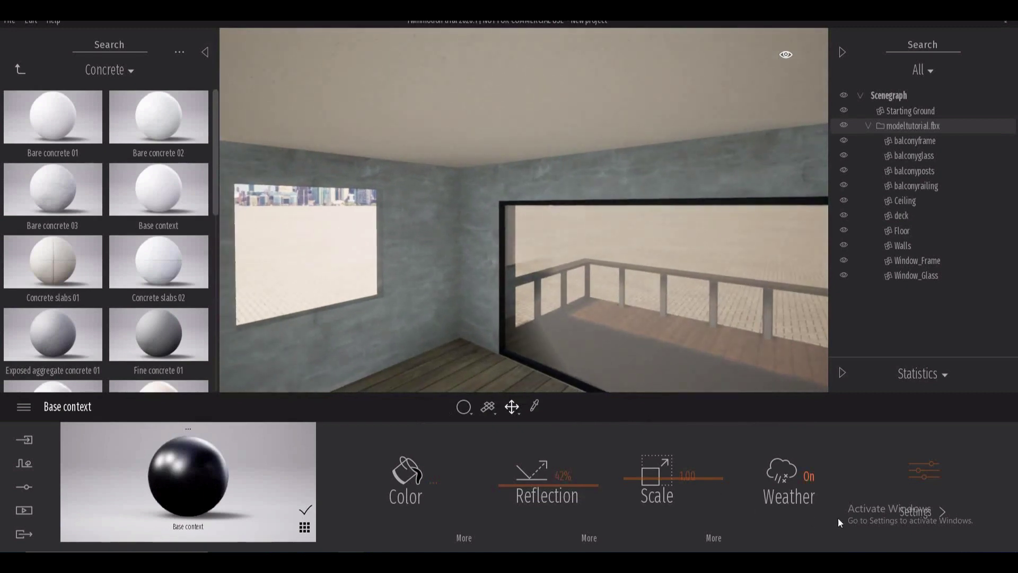
click(925, 471)
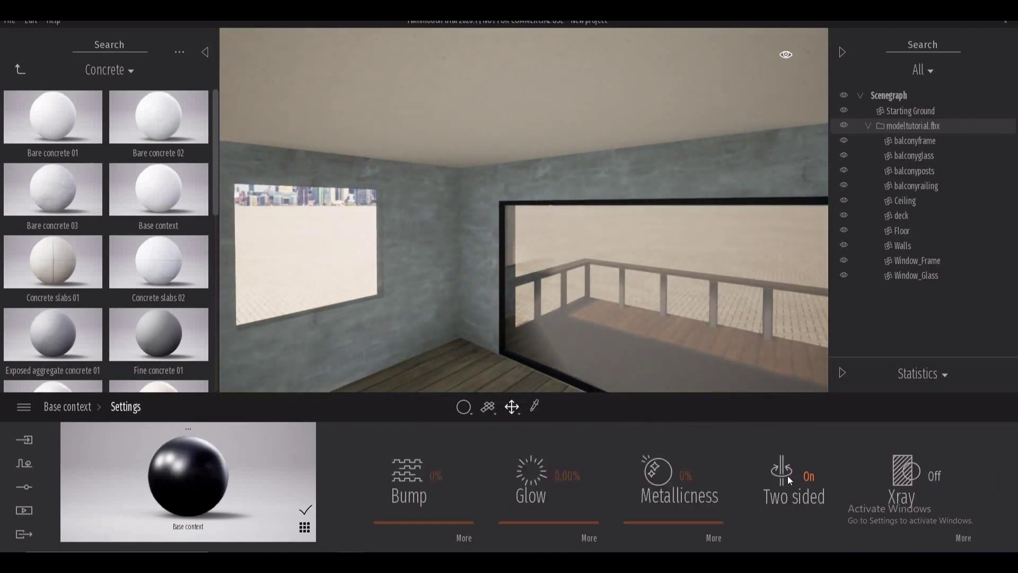
right_drag(444, 242, 466, 250)
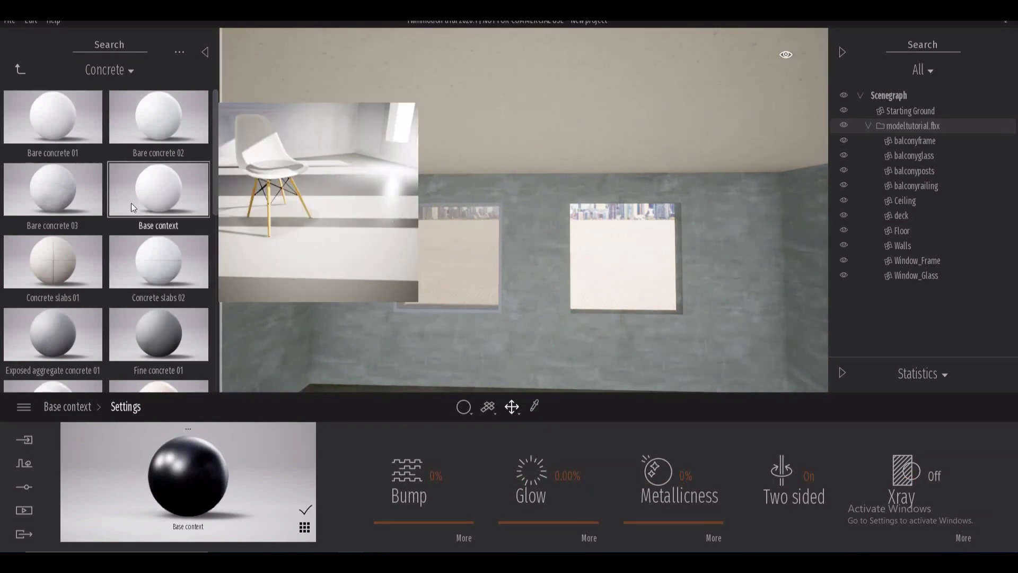
drag(132, 203, 506, 261)
drag(399, 260, 394, 261)
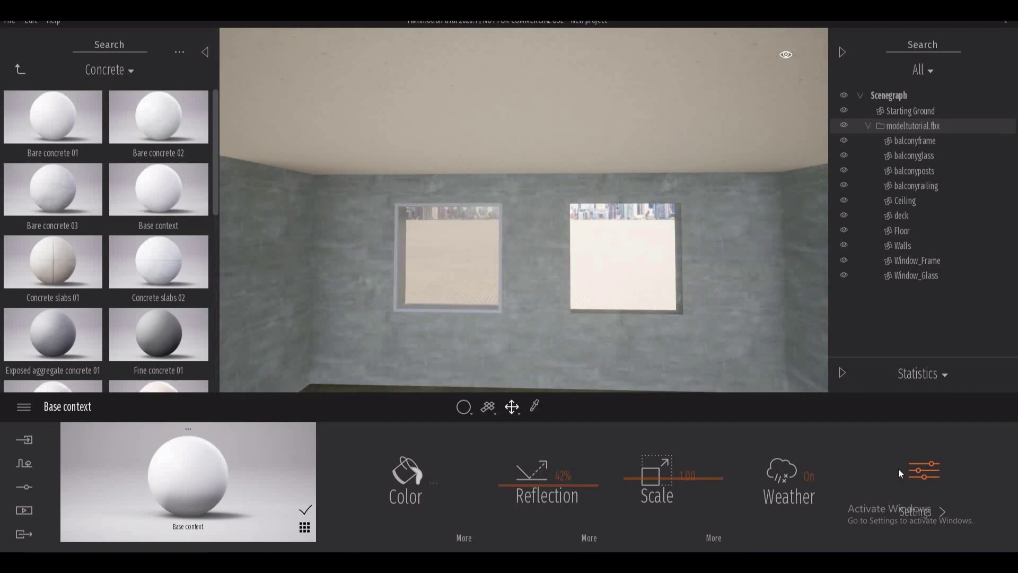
click(922, 465)
click(810, 475)
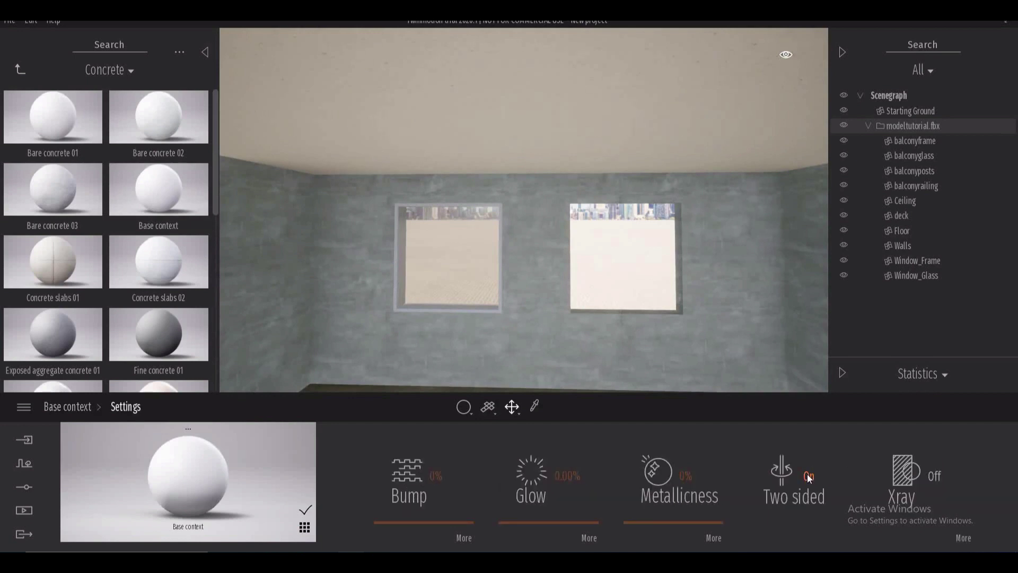
- Set the small window frame's Base context material to the black colour 000000
click(68, 406)
click(402, 490)
drag(495, 313, 494, 390)
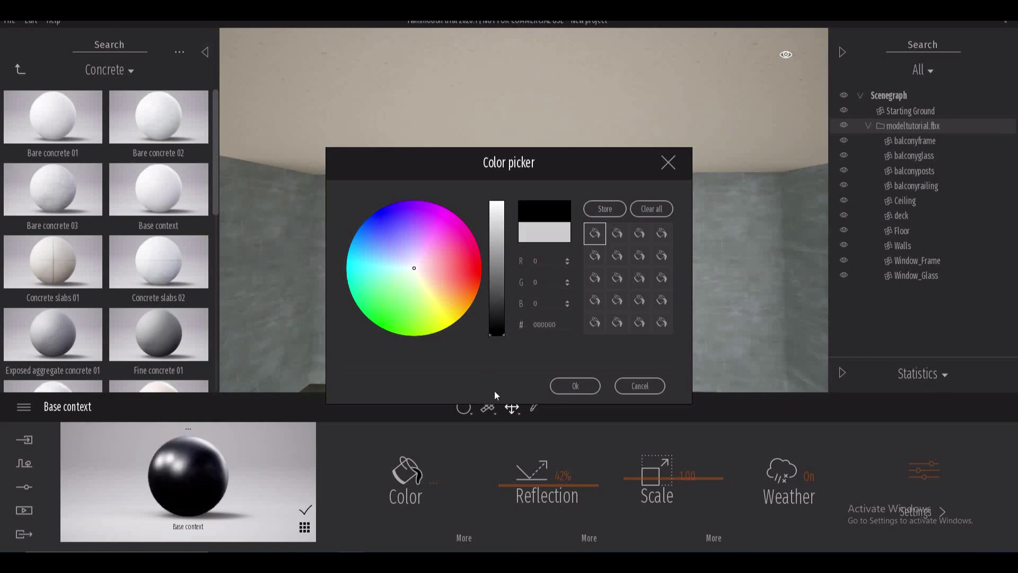
click(582, 390)
- Examine the window frames and the view out to the balcony, and look through the scene's lighting settings
middle_drag(520, 298, 520, 300)
mouse_move(520, 300)
right_down()
mouse_move(541, 300)
mouse_move(521, 300)
right_up()
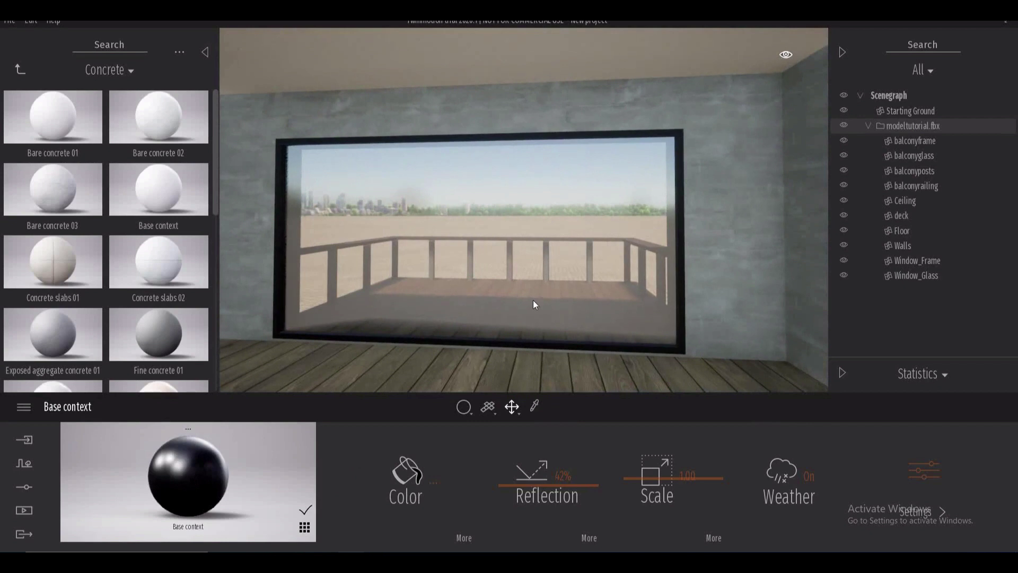
scroll(523, 286, up, 2)
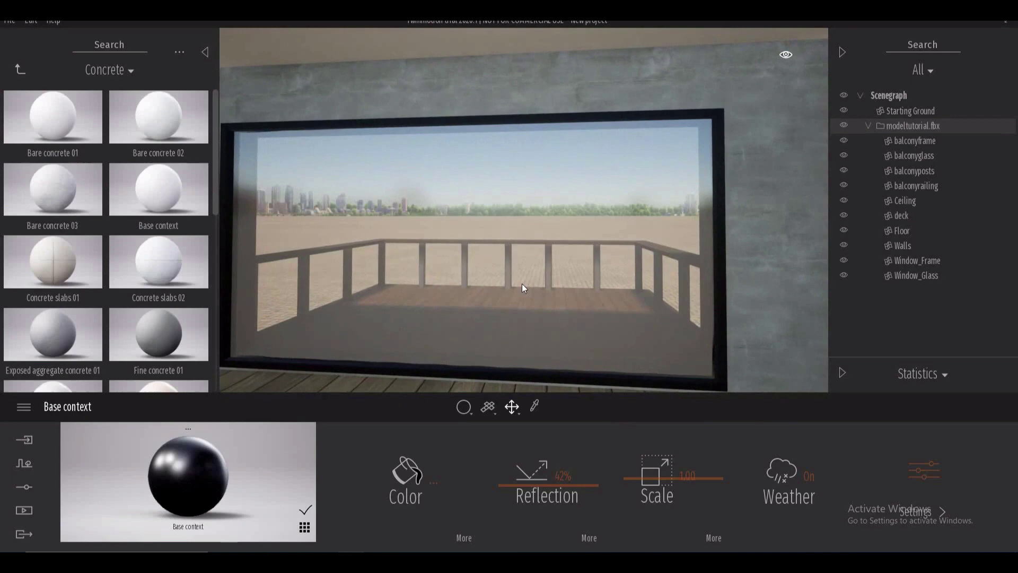
scroll(521, 286, up, 4)
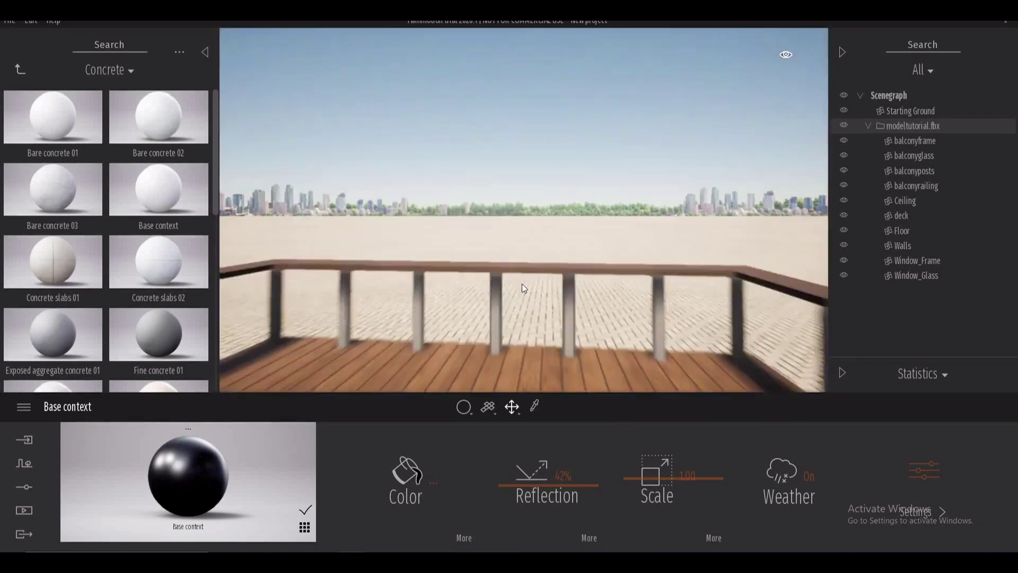
scroll(522, 284, down, 5)
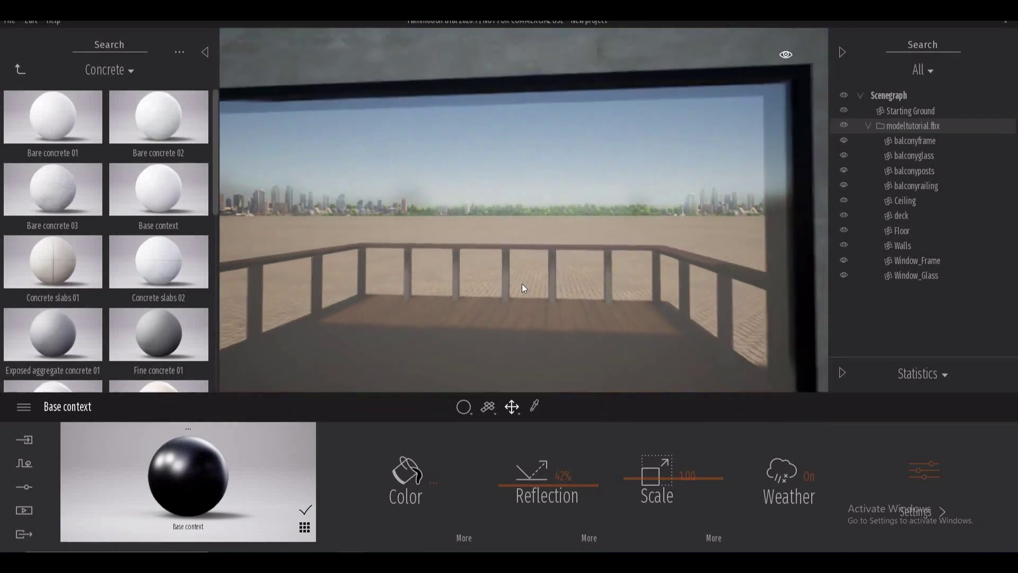
click(24, 487)
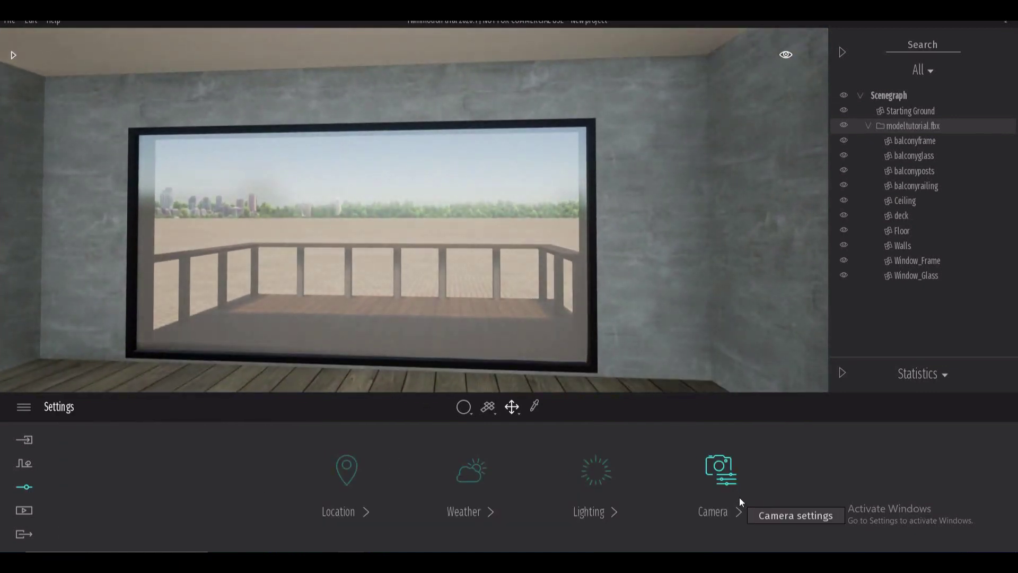
click(572, 478)
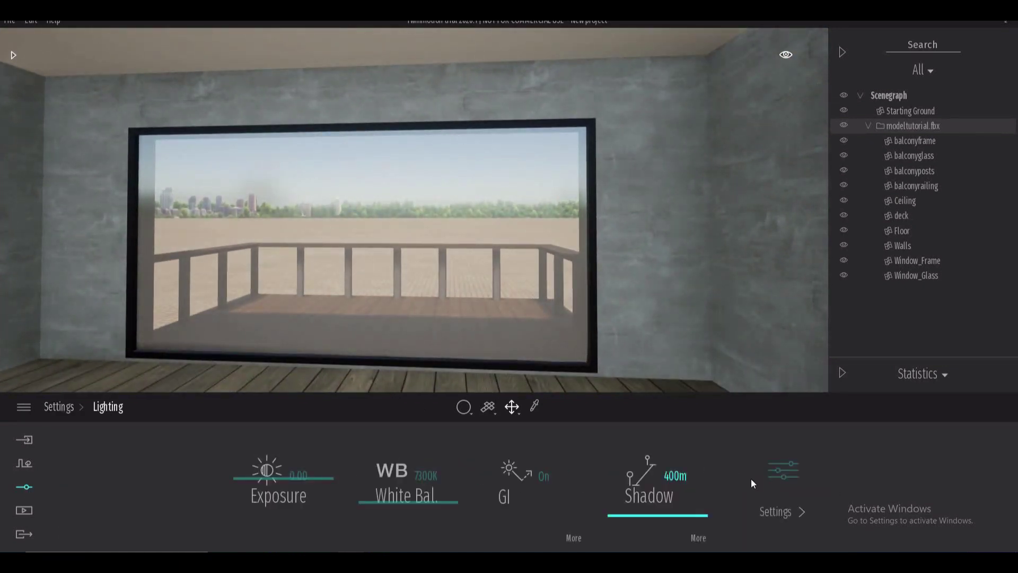
click(799, 476)
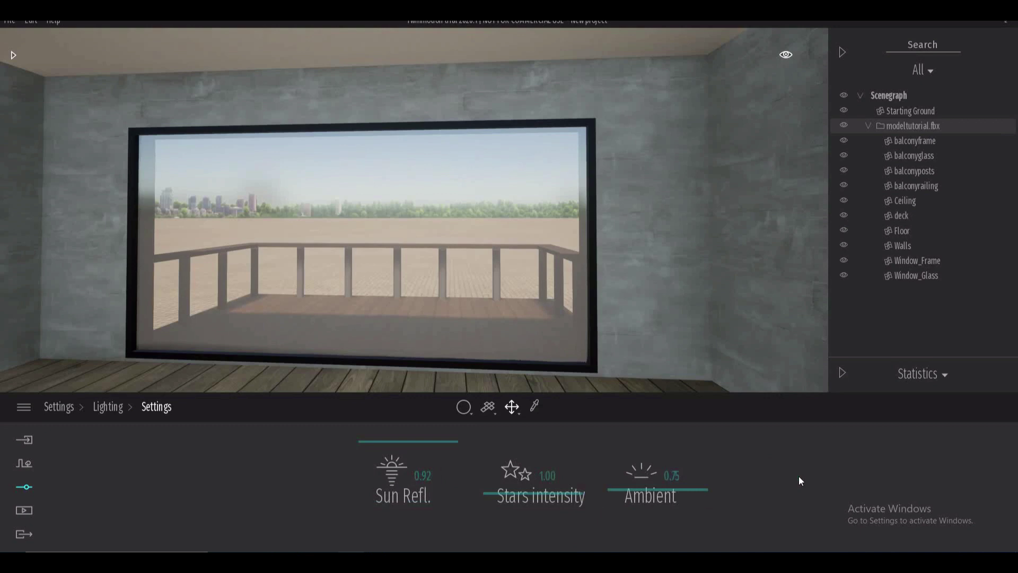
- Enable the ocean in the scene's weather effects
click(28, 484)
click(468, 476)
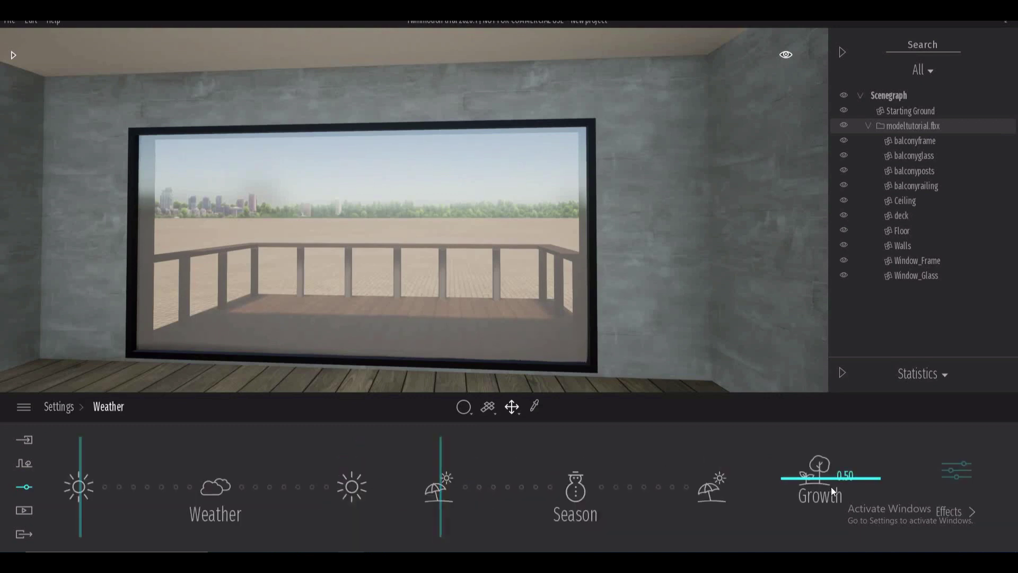
click(956, 467)
click(800, 470)
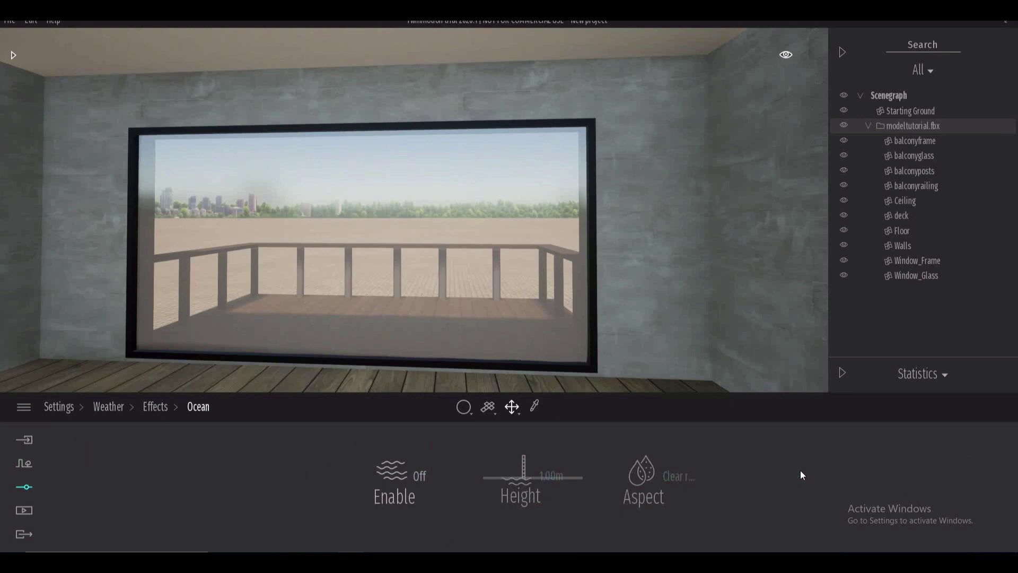
click(402, 474)
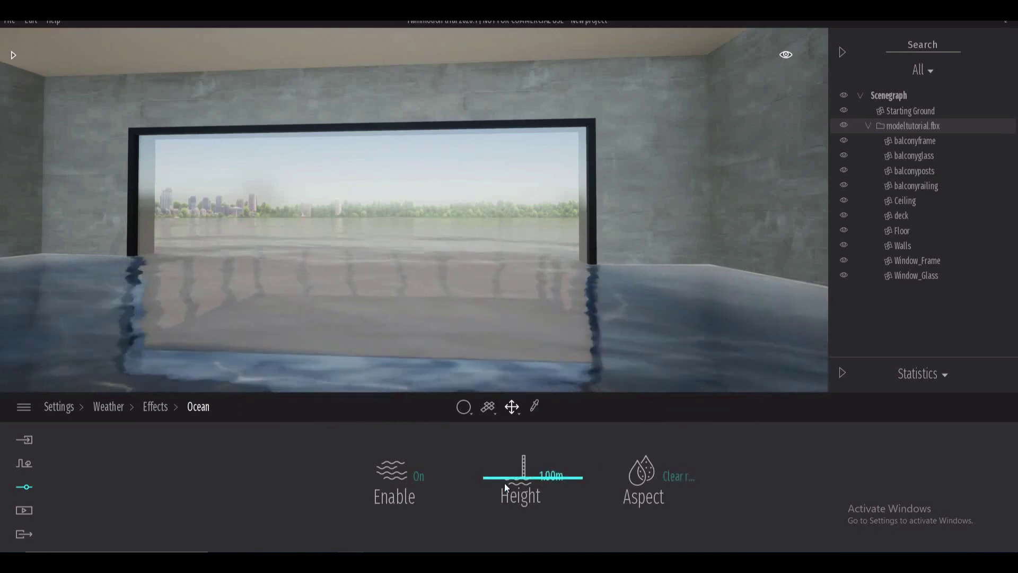
- Set the ocean's height to 0.69 m and its aspect to Tropical sea
drag(507, 479, 498, 480)
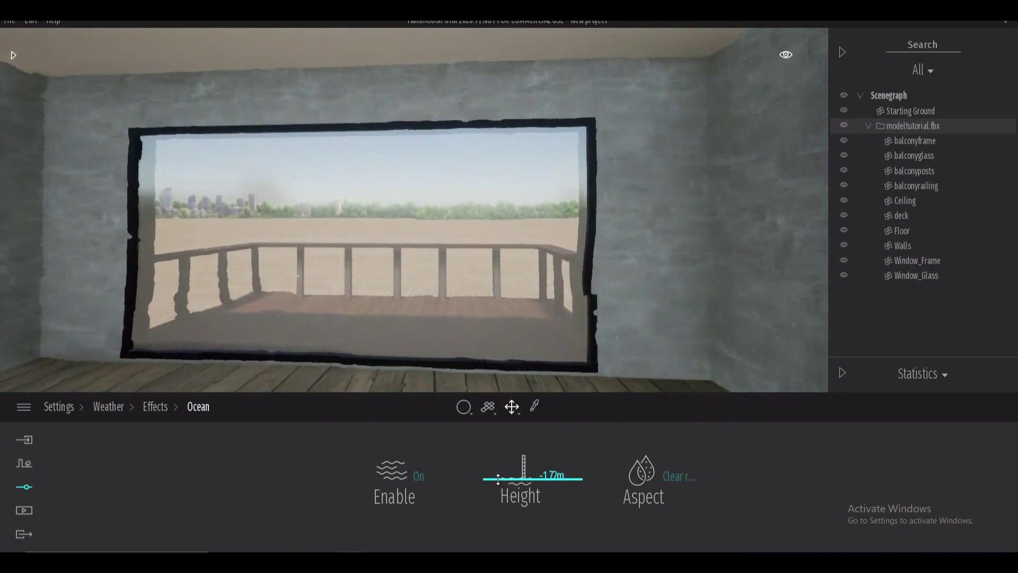
drag(498, 479, 502, 478)
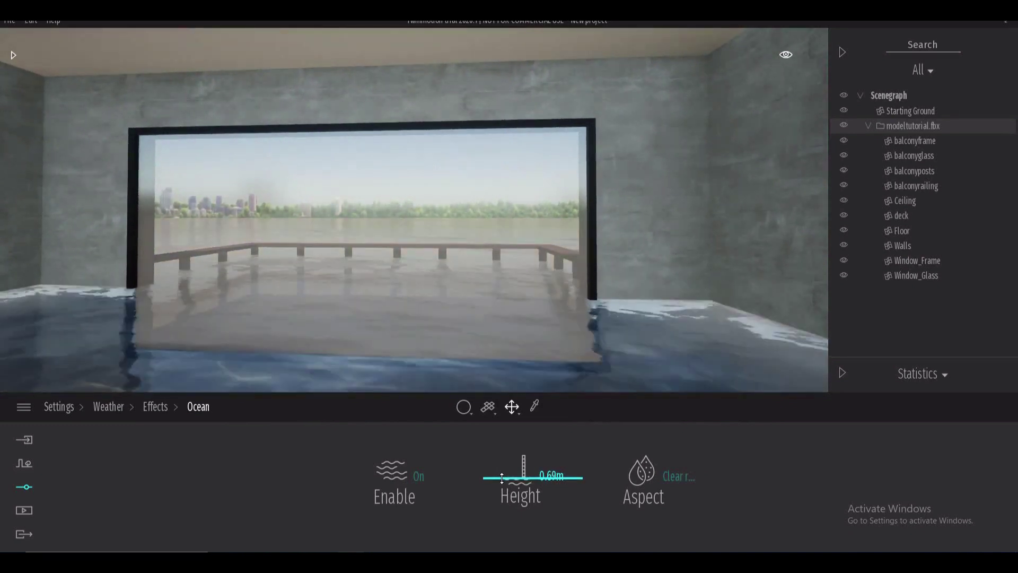
click(683, 480)
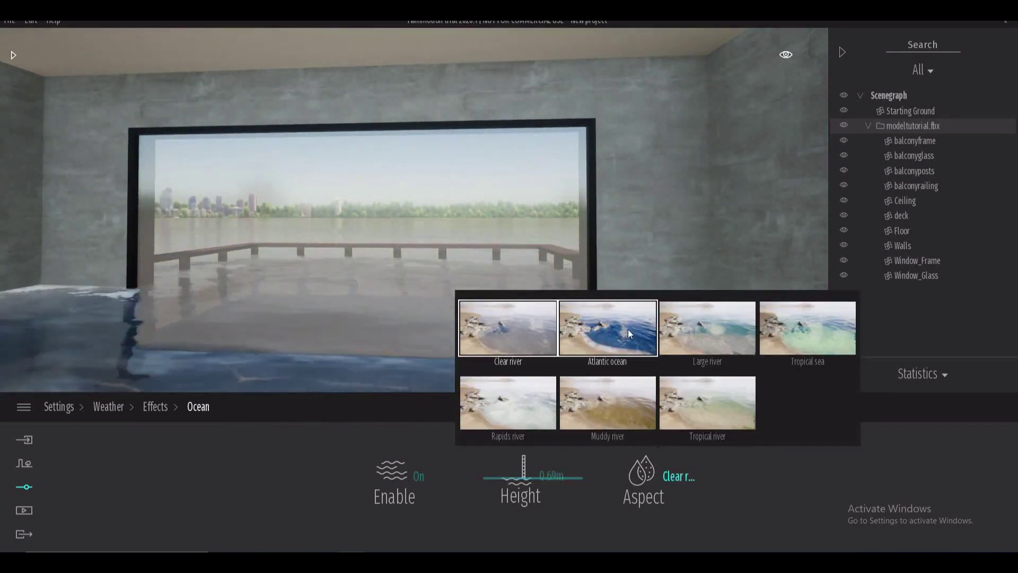
click(821, 333)
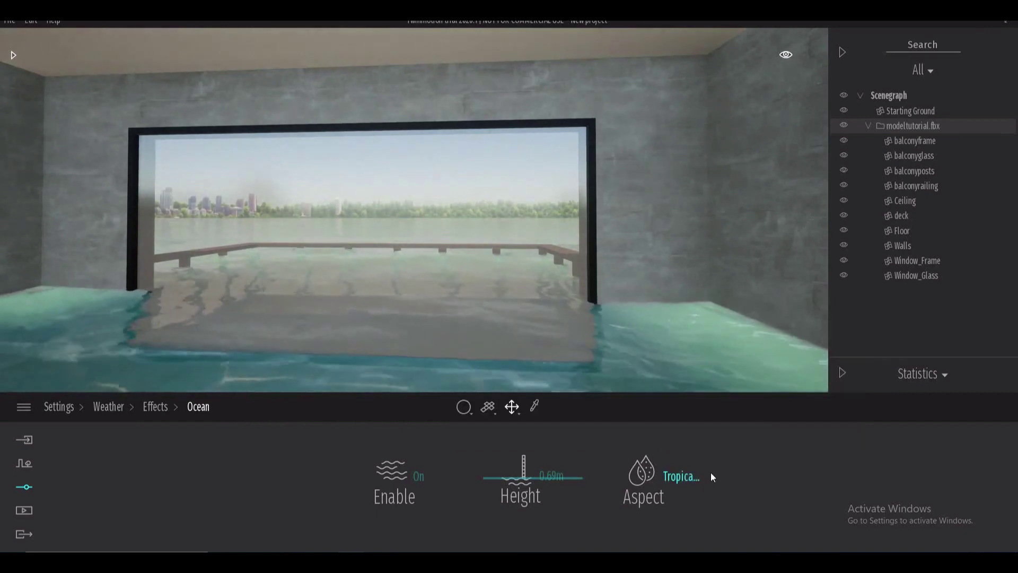
- Raise the modeltutorial.fbx model vertically so that its floor sits above the ocean surface
scroll(596, 263, down, 5)
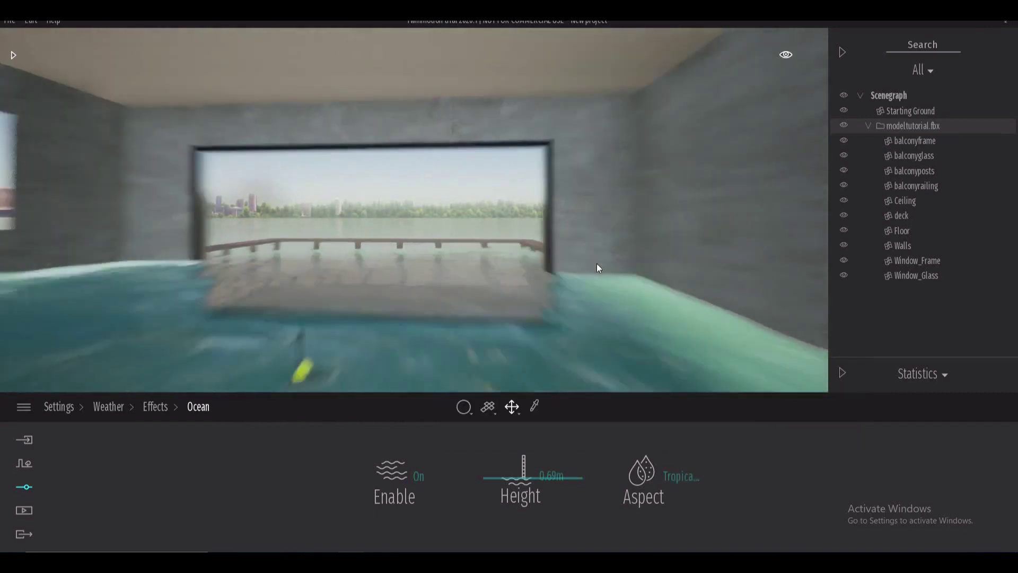
scroll(594, 258, down, 1)
right_drag(593, 257, 614, 241)
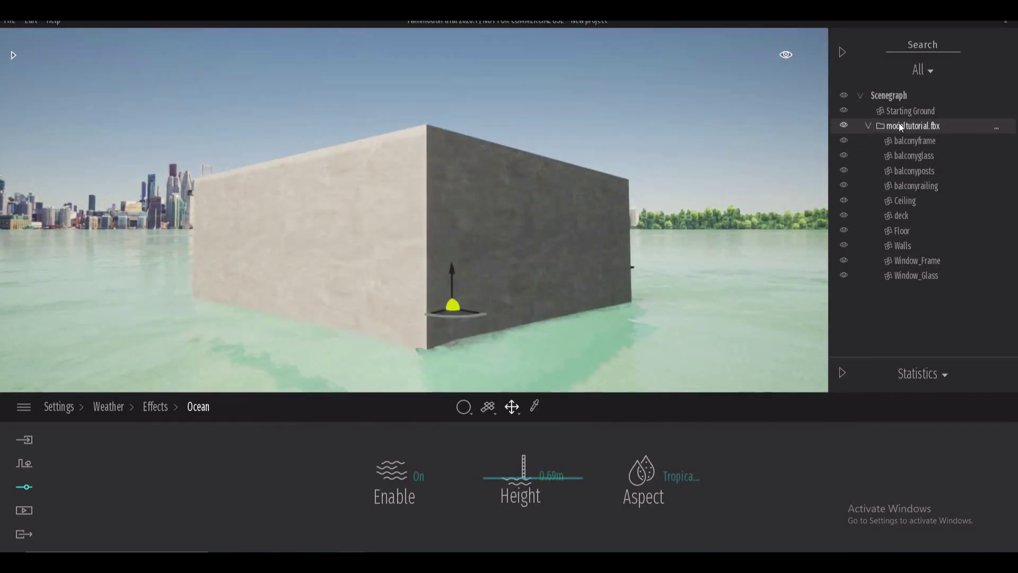
drag(456, 256, 466, 212)
- Set the smog in the weather effects to 47% with the balcony's sea view in sight
key(w)
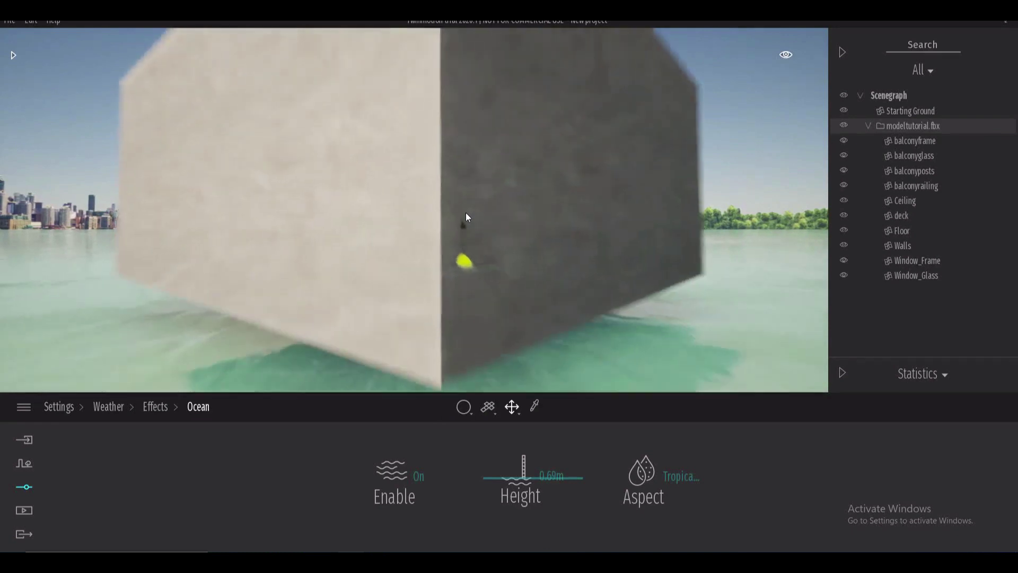
right_drag(465, 213, 374, 221)
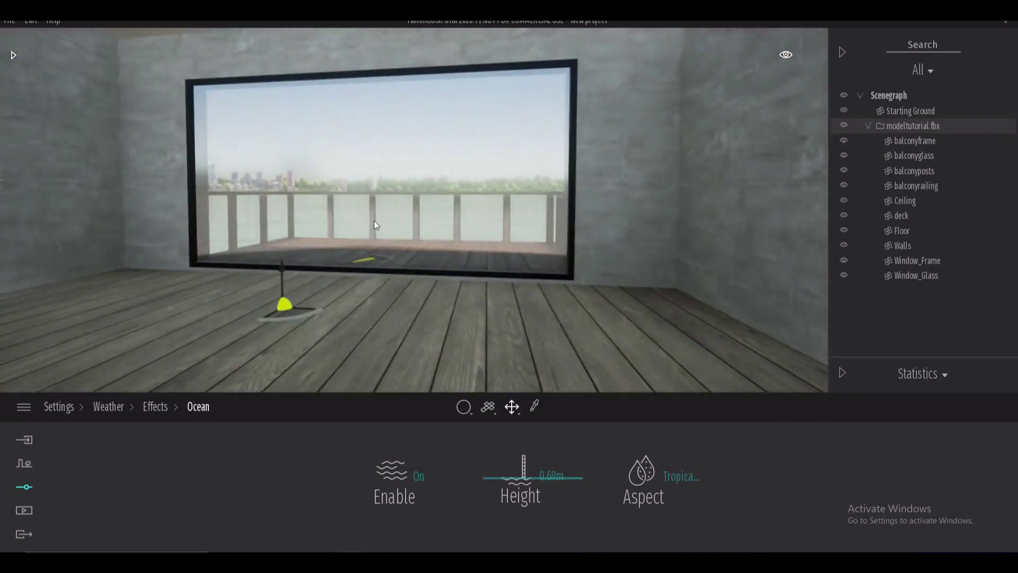
key(w)
key(e)
key(Up)
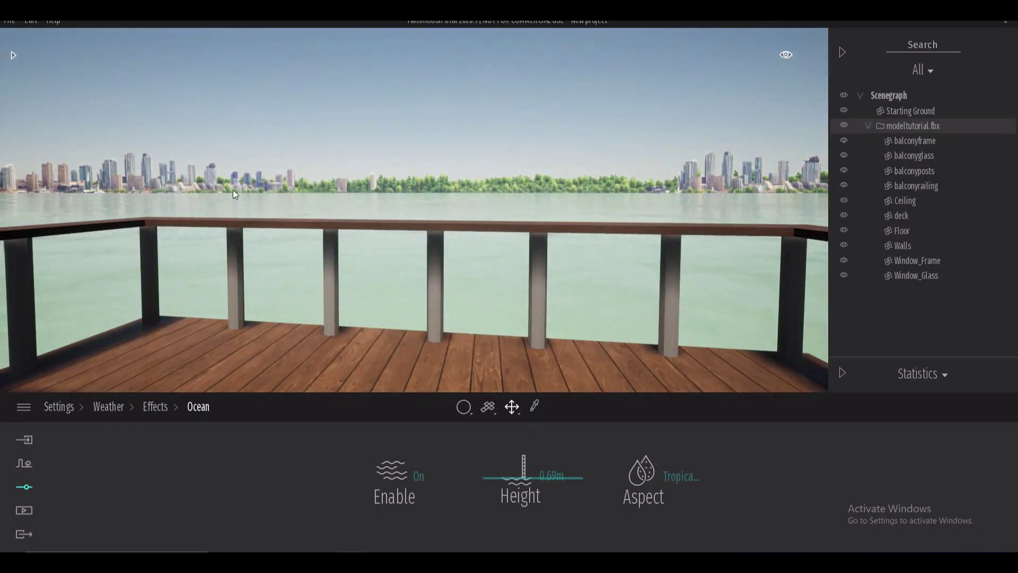
click(32, 486)
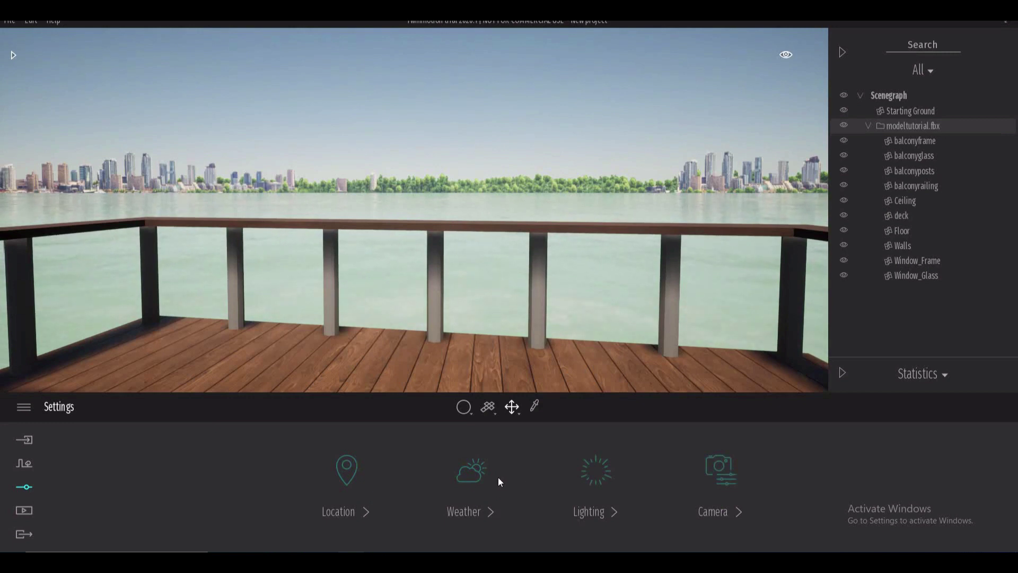
click(481, 476)
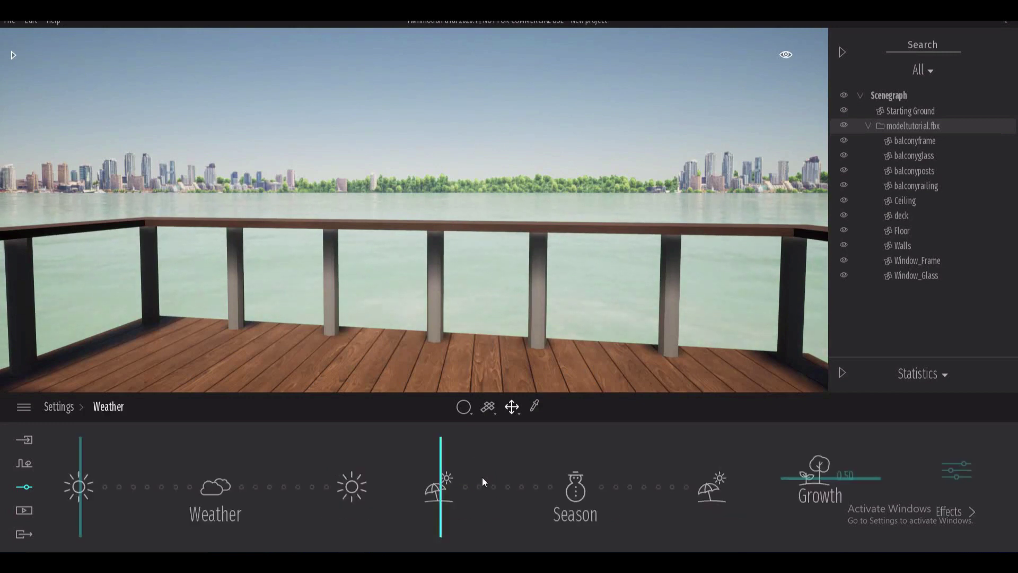
click(966, 473)
drag(497, 504, 500, 480)
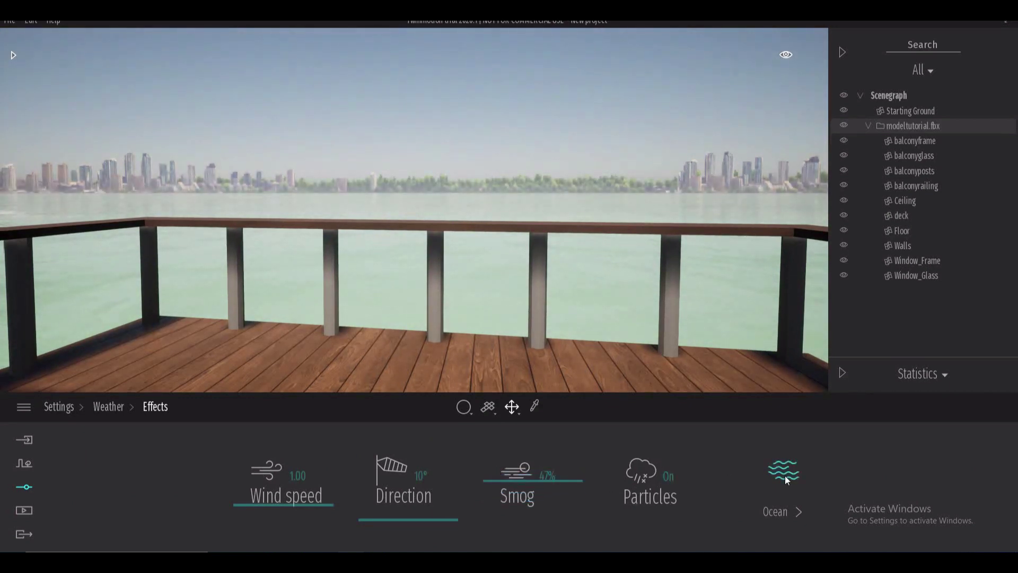
- Set the background picture in the scene's localization settings to None
click(26, 487)
click(350, 473)
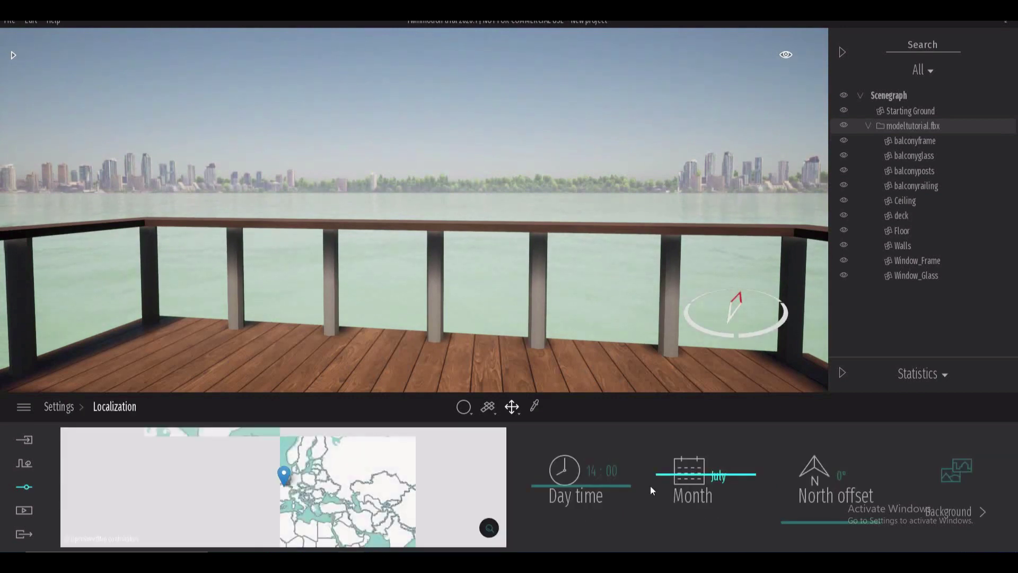
click(954, 476)
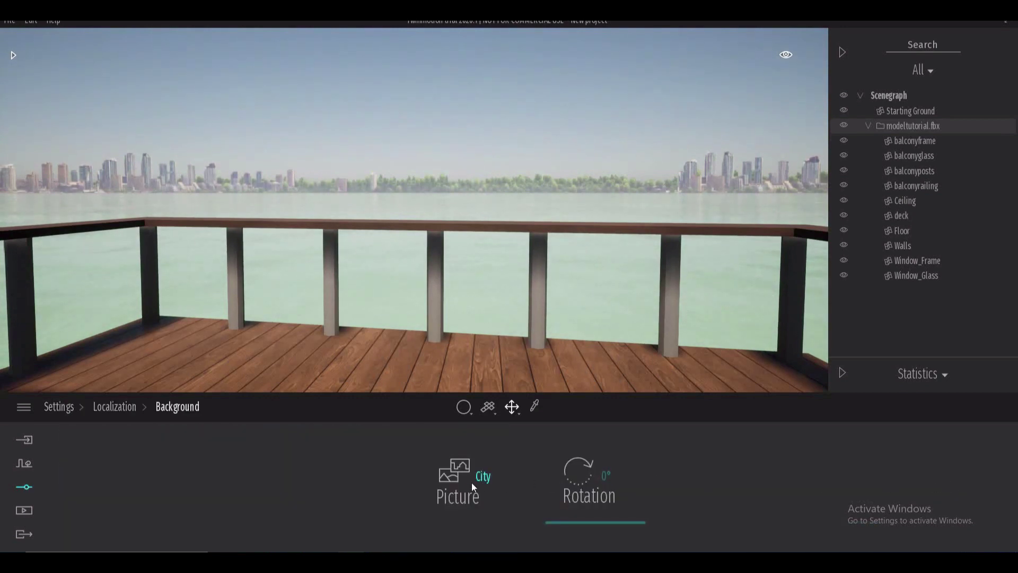
click(488, 479)
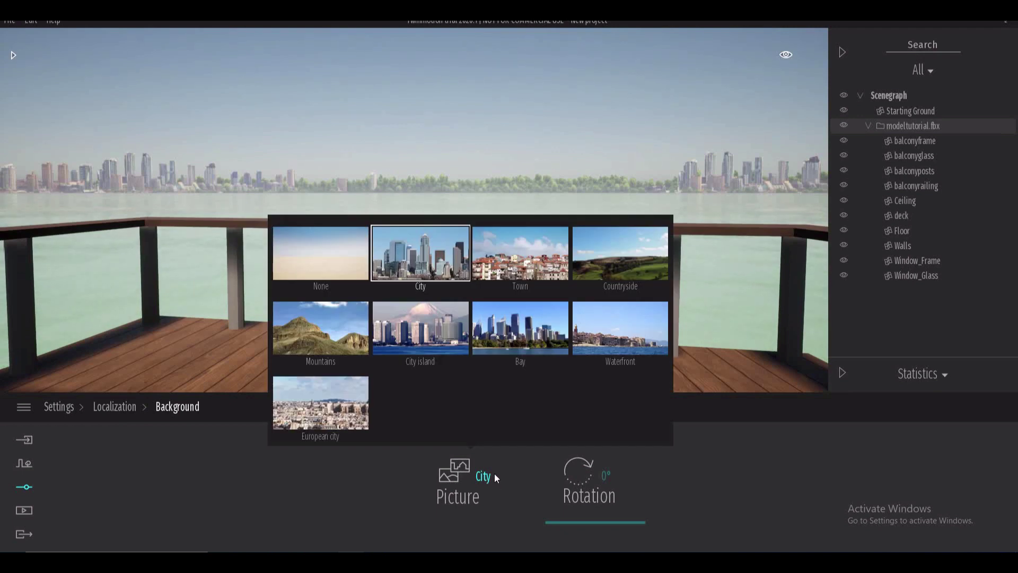
click(343, 264)
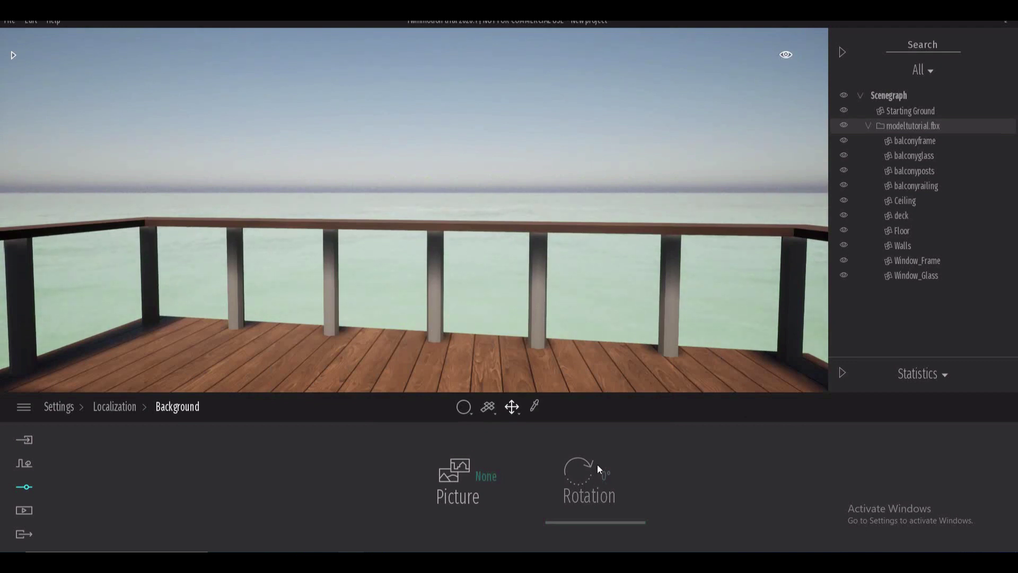
- Set the smog in the weather effects to 53%
click(25, 492)
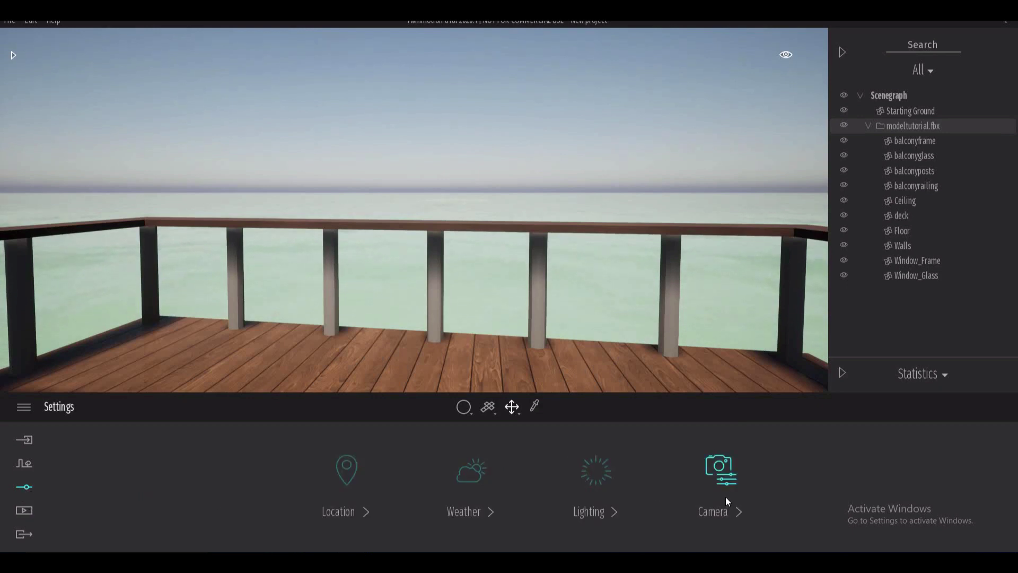
click(600, 478)
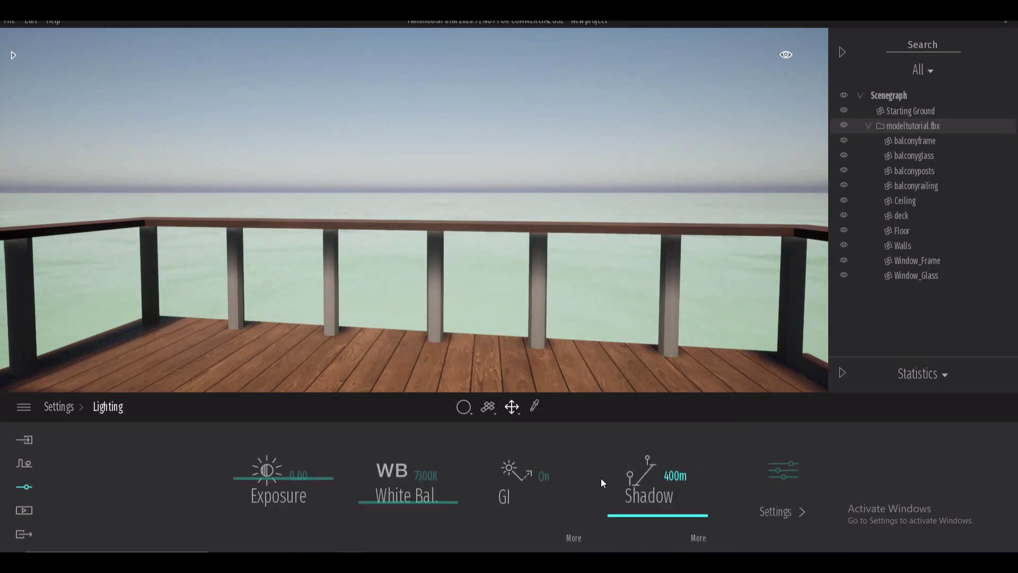
click(761, 472)
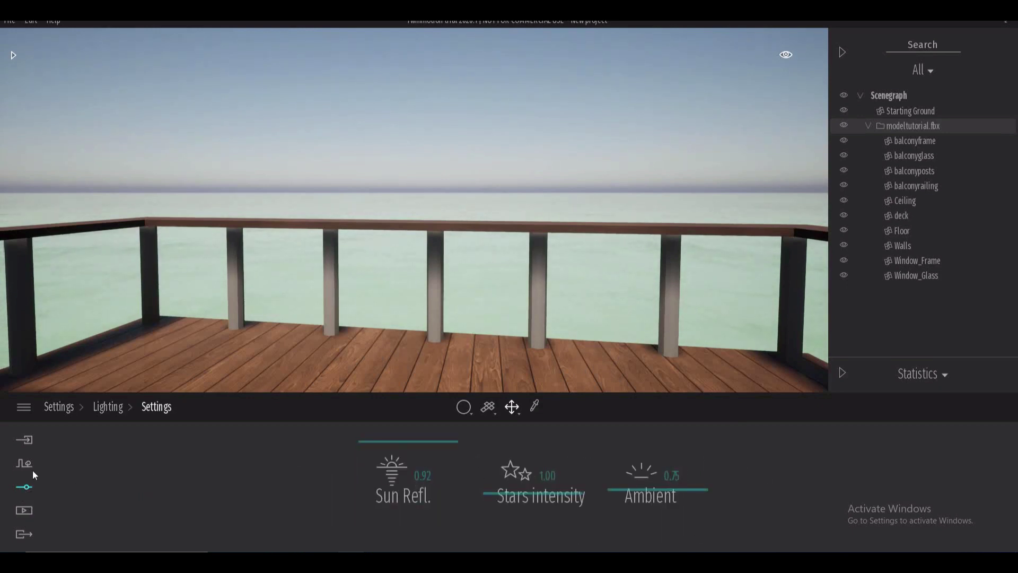
click(23, 487)
click(475, 482)
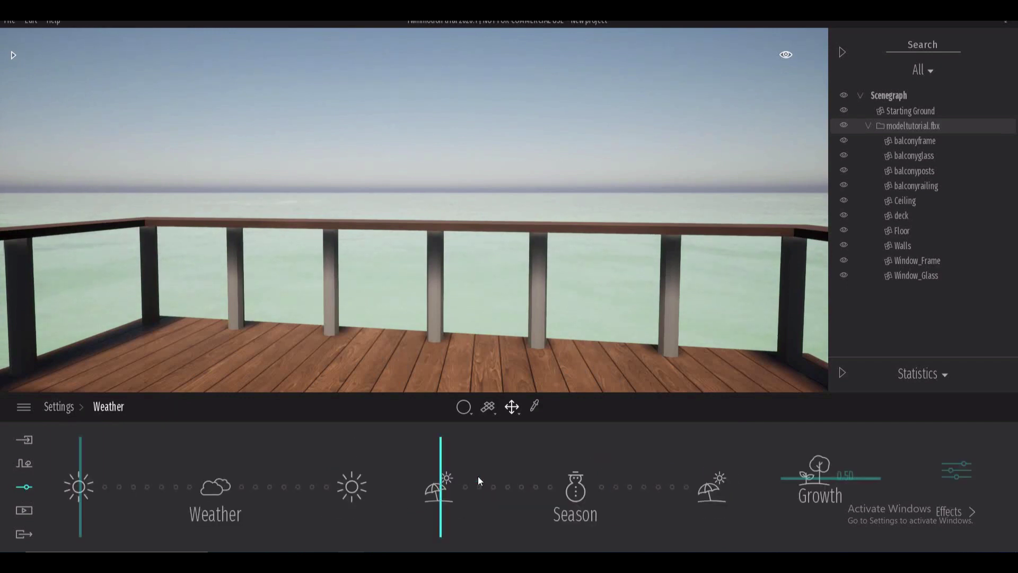
click(954, 473)
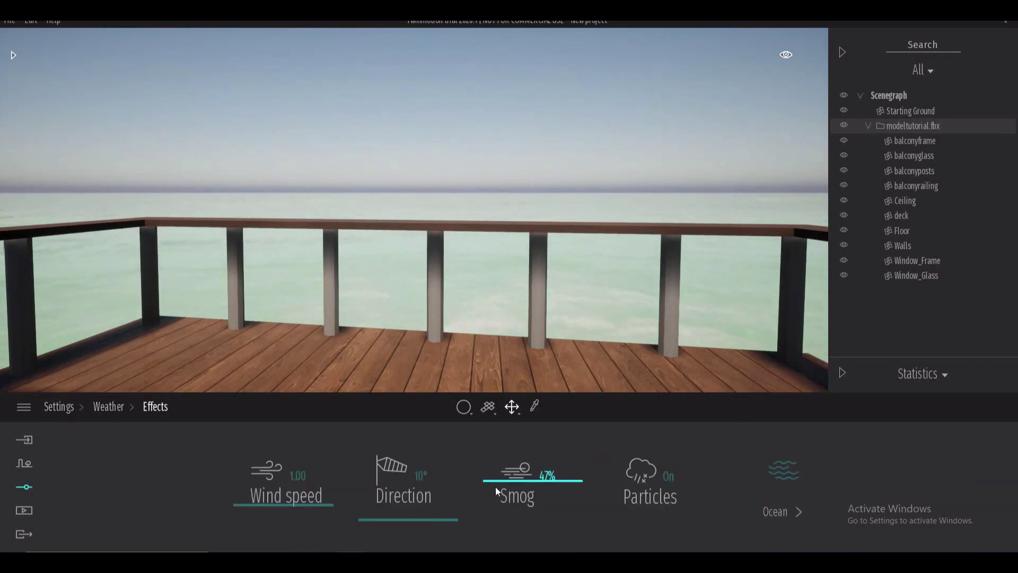
drag(504, 478, 502, 477)
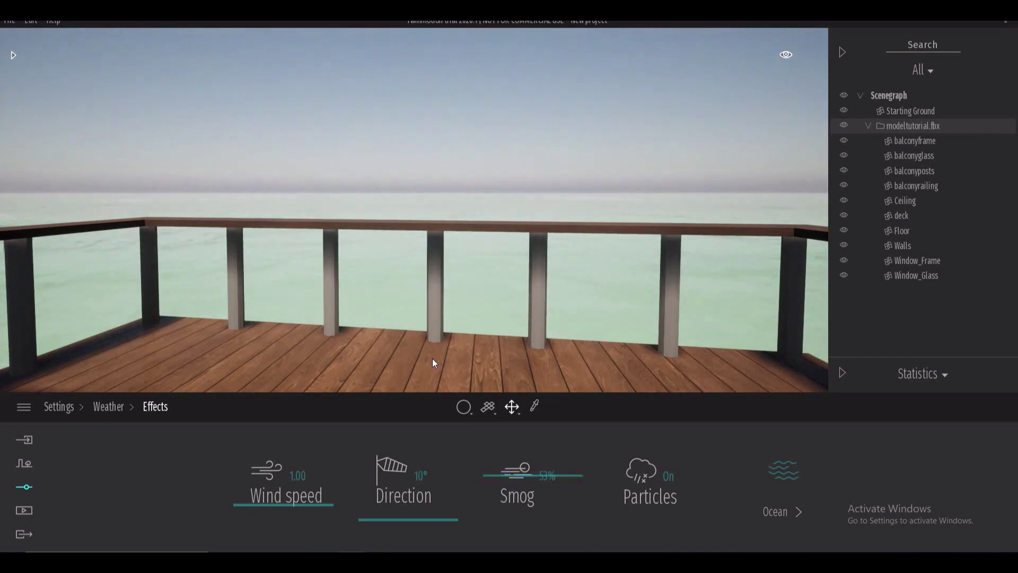
- Place a Vixen 3 seater sofa from the library's living room objects on the room's floor, in front of the two-window wall
right_drag(464, 335, 488, 319)
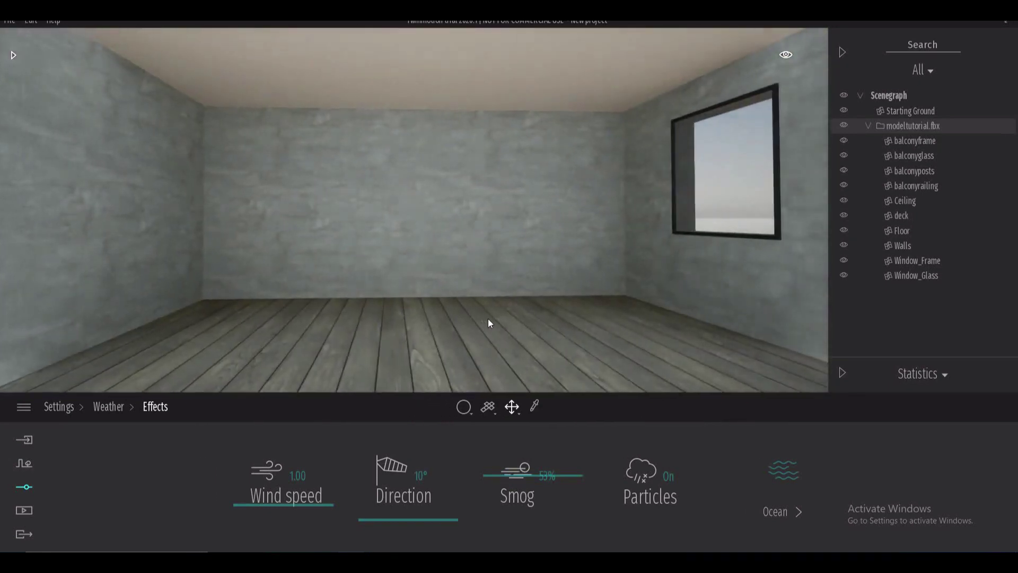
scroll(489, 319, down, 2)
scroll(488, 319, up, 2)
key(Right)
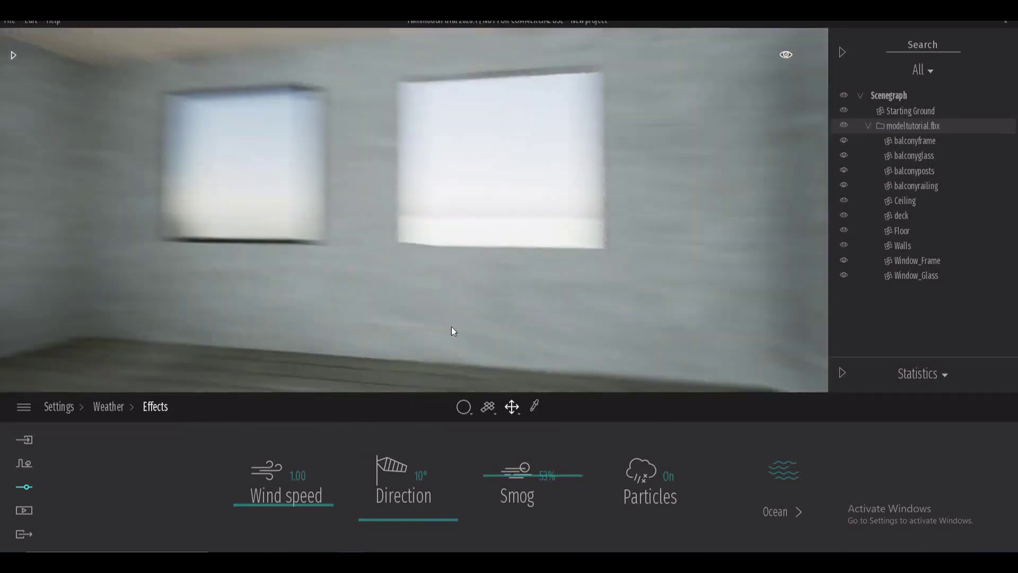
scroll(406, 327, down, 3)
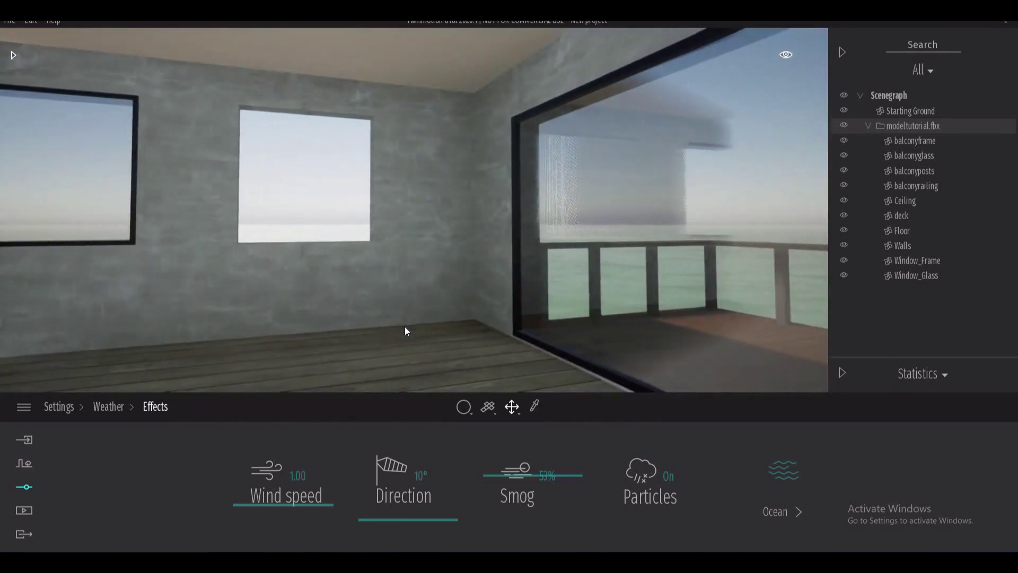
right_drag(405, 326, 405, 323)
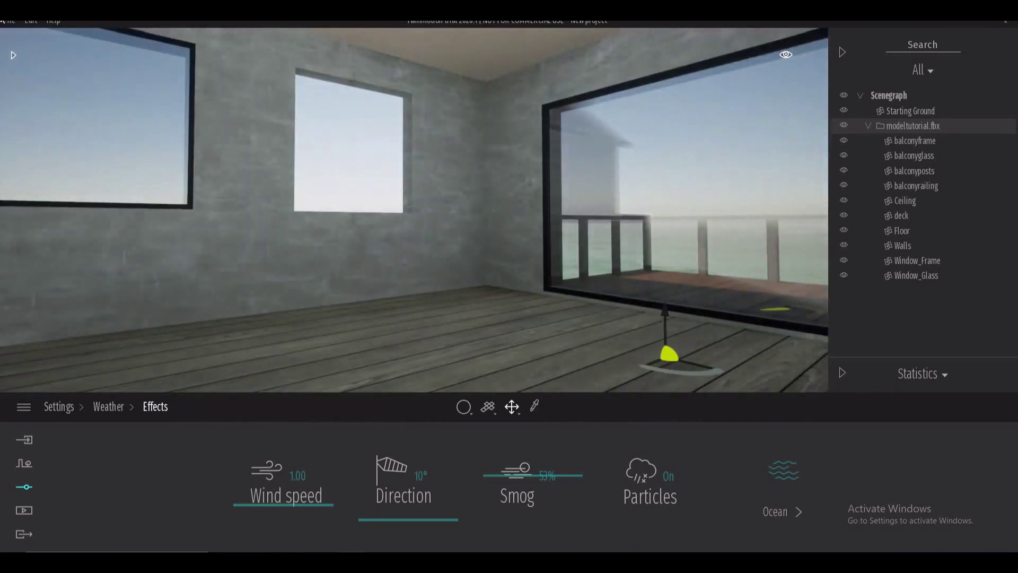
click(8, 55)
click(10, 56)
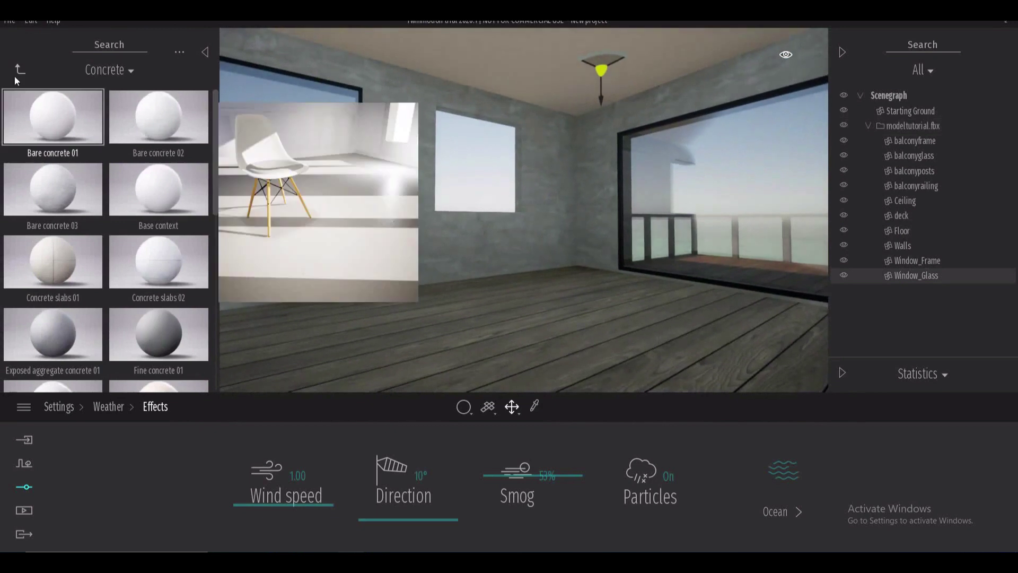
click(16, 70)
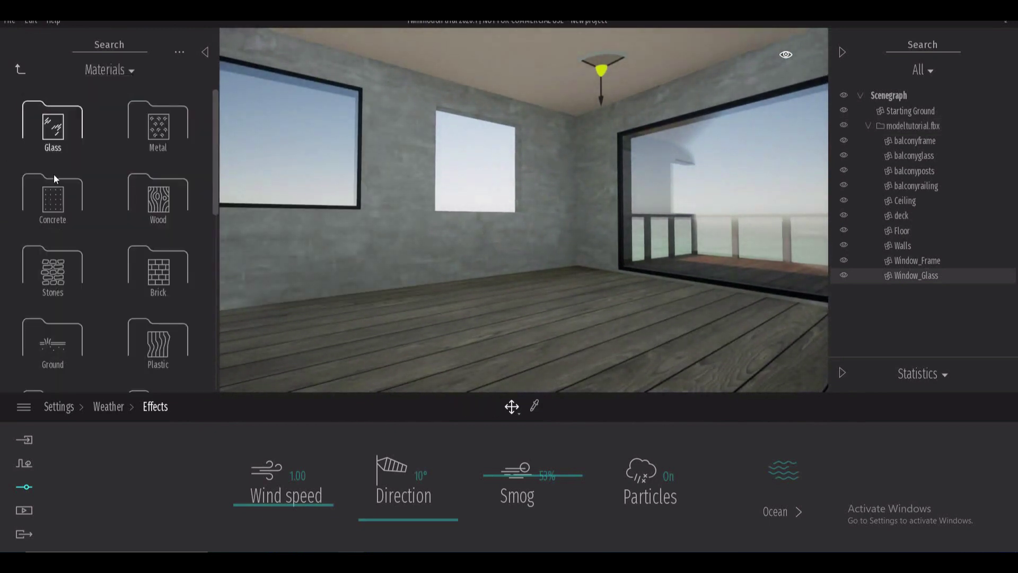
scroll(86, 323, down, 1)
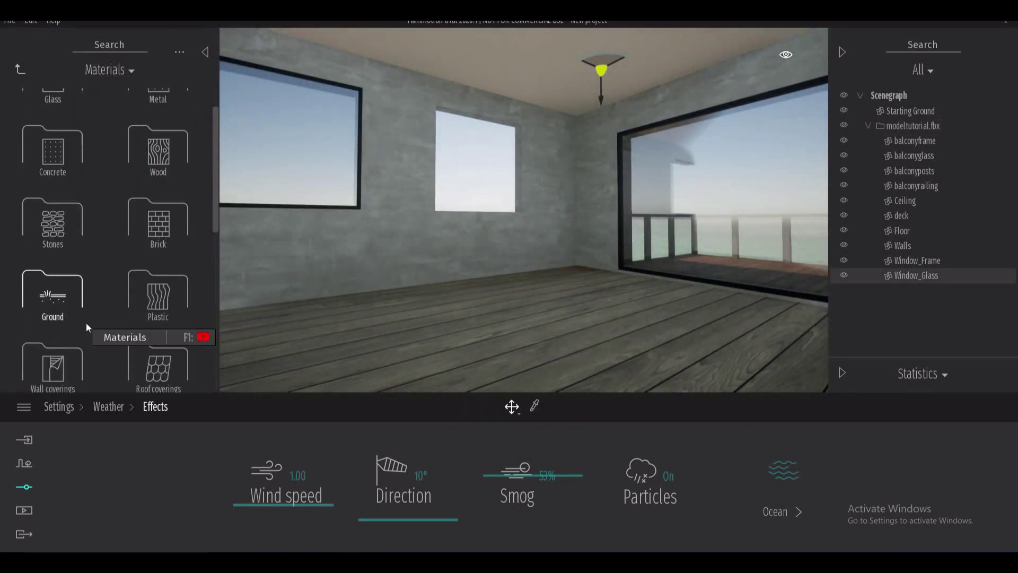
click(21, 69)
click(66, 205)
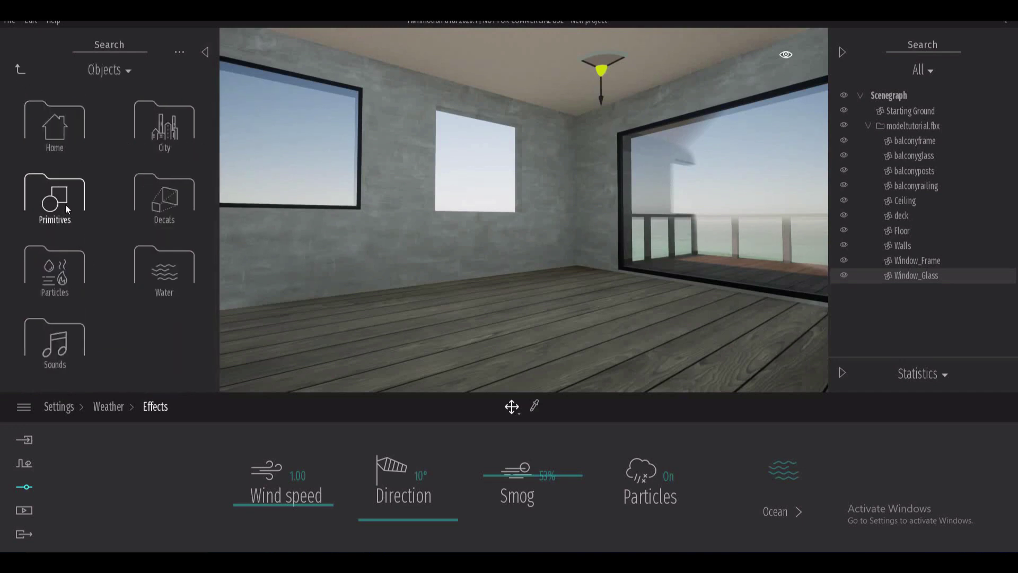
click(62, 134)
click(61, 135)
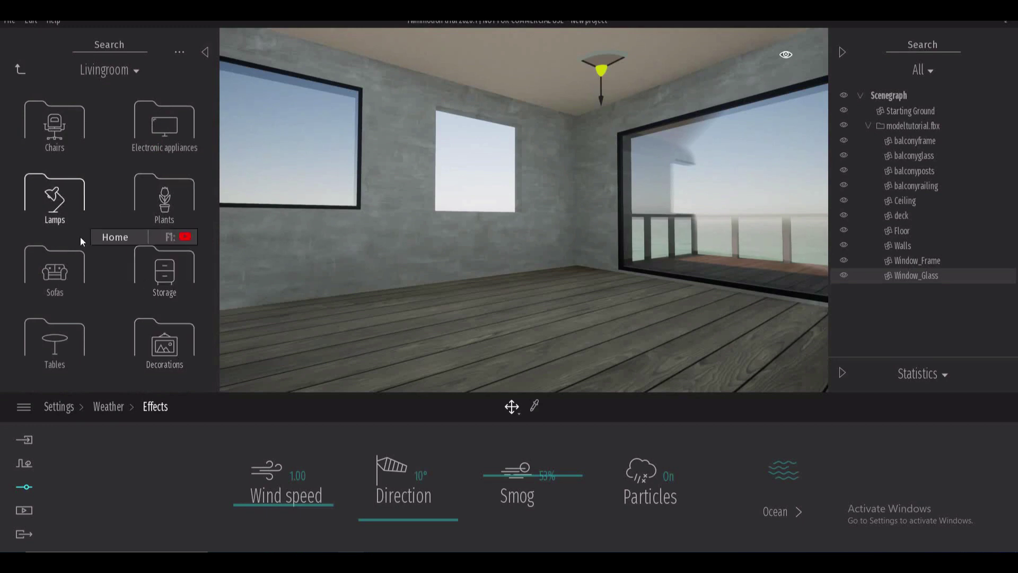
click(61, 269)
drag(55, 203, 434, 319)
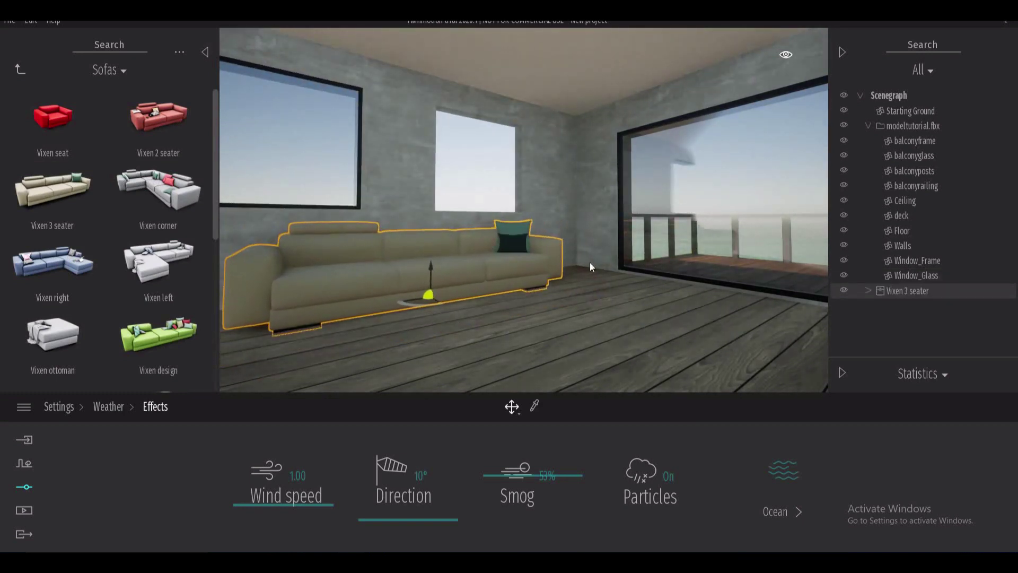
- Place a Scarlet table from the living room tables on the floor in front of the sofa
right_drag(590, 262, 601, 257)
middle_drag(601, 256, 561, 252)
right_drag(561, 252, 592, 259)
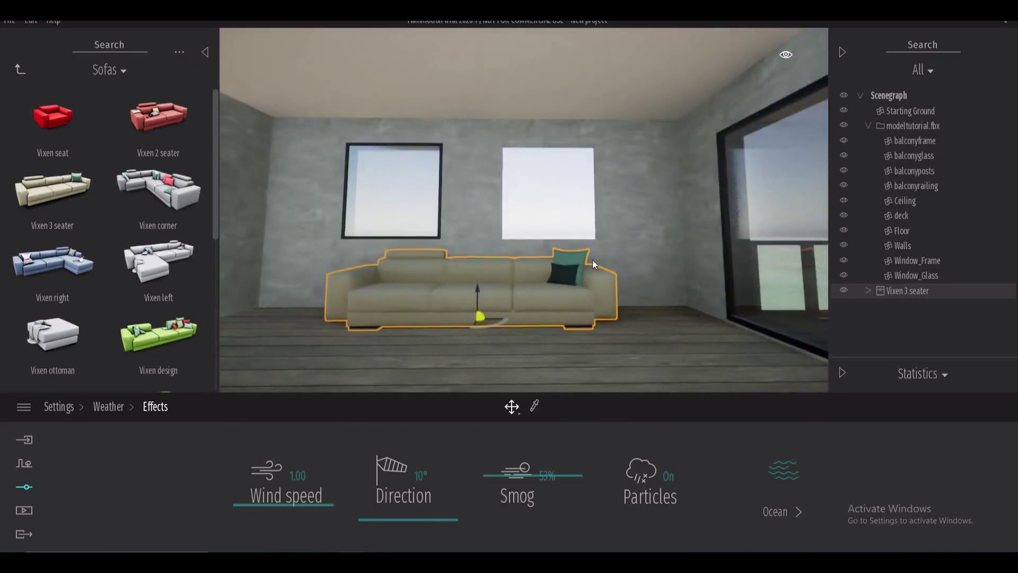
scroll(593, 260, down, 2)
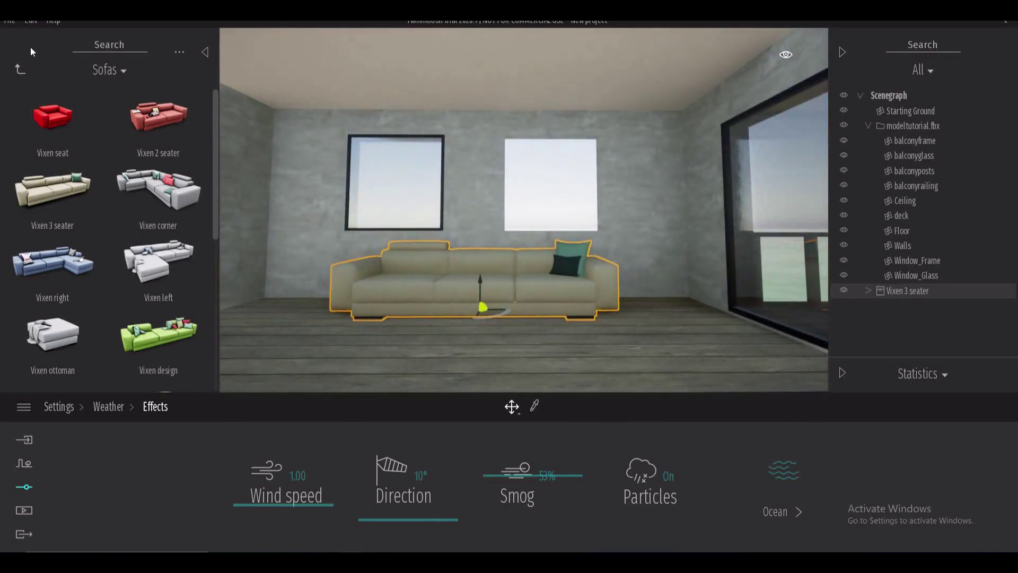
click(18, 73)
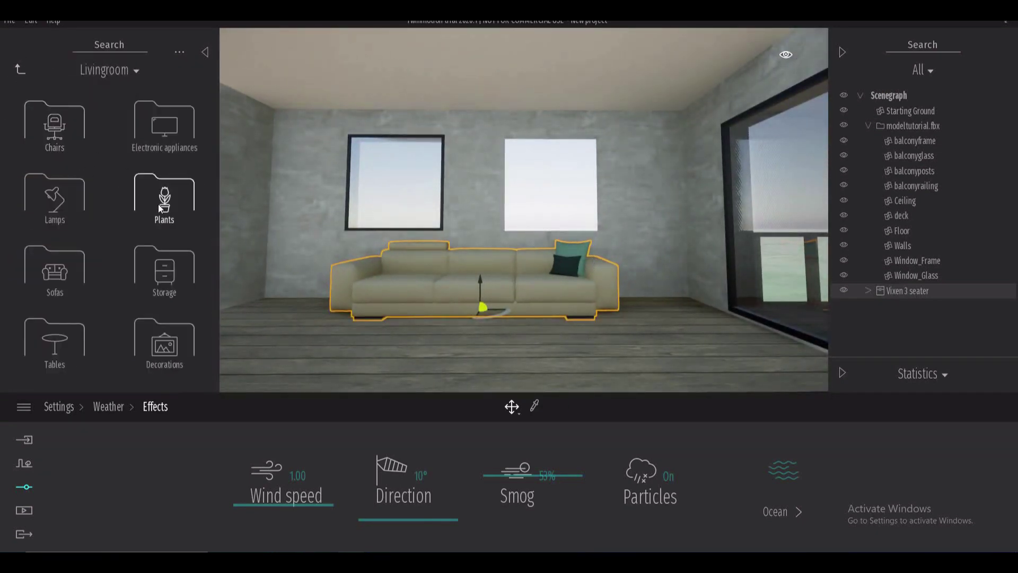
click(40, 341)
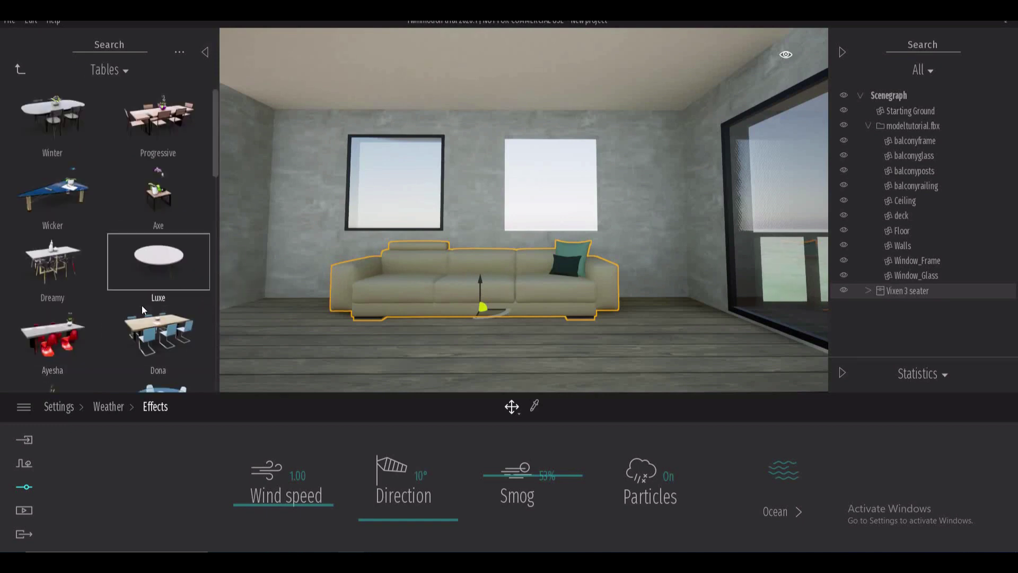
scroll(142, 302, down, 1)
scroll(142, 301, down, 8)
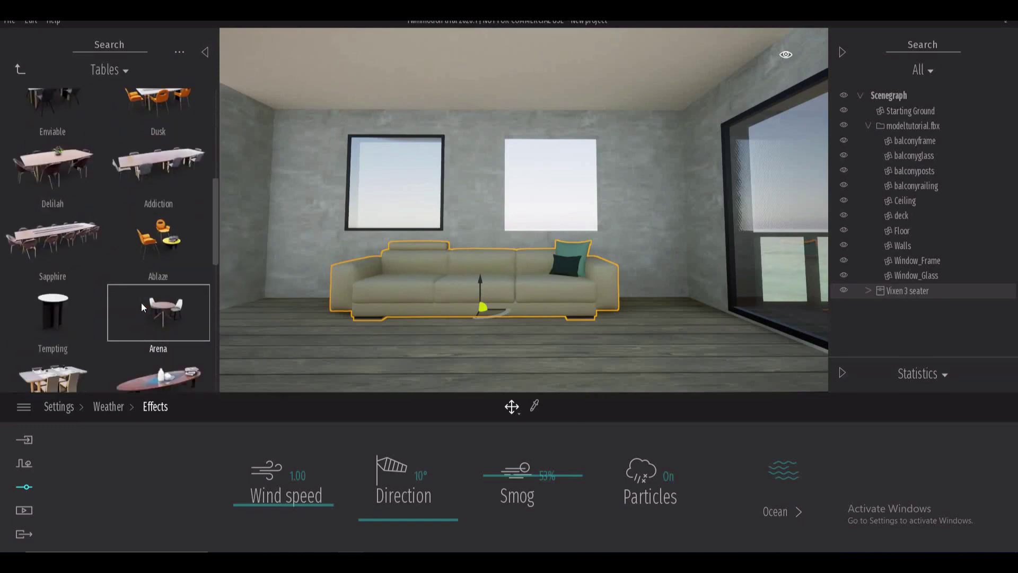
scroll(141, 302, down, 2)
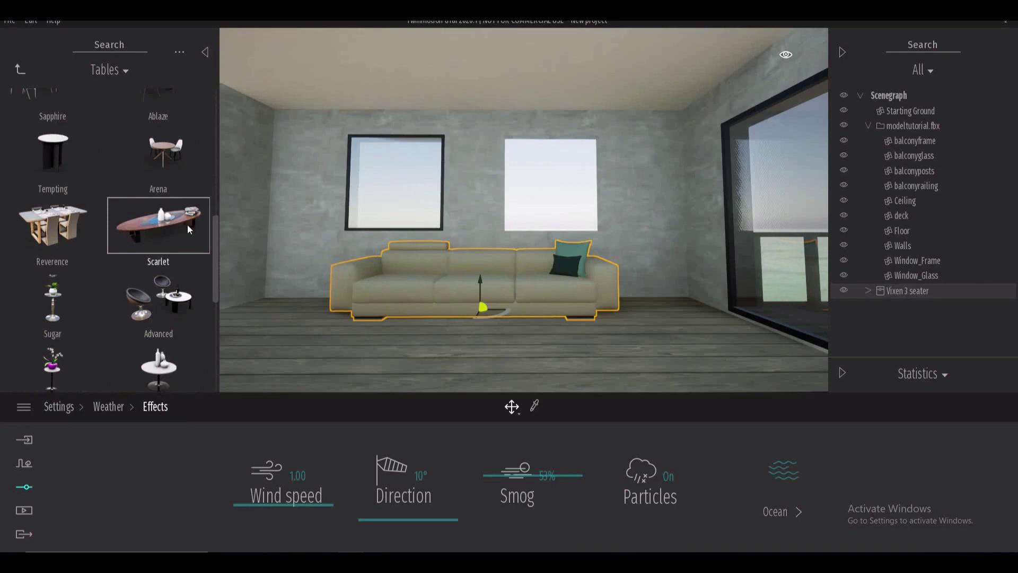
drag(186, 224, 483, 343)
- Adjust the Scarlet table's rotation and position so that it stands level and parallel to the sofa
drag(408, 339, 370, 295)
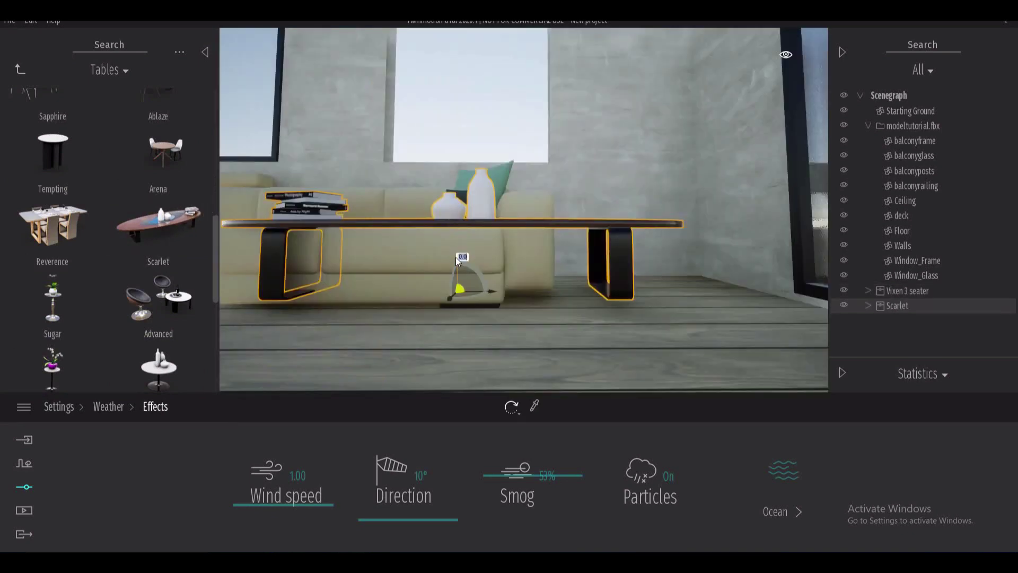
drag(456, 257, 450, 277)
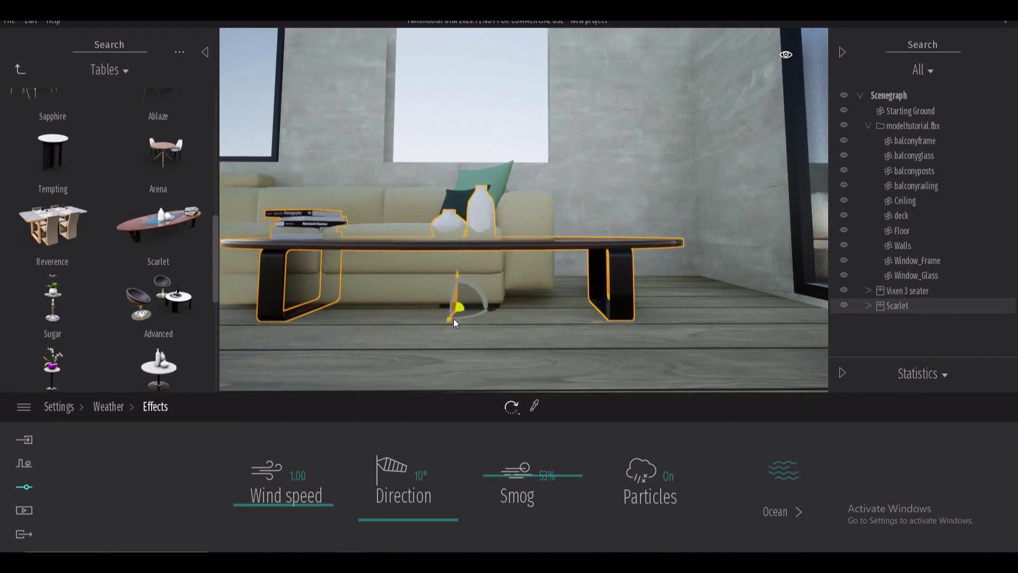
drag(448, 318, 414, 370)
key(a)
scroll(360, 326, down, 5)
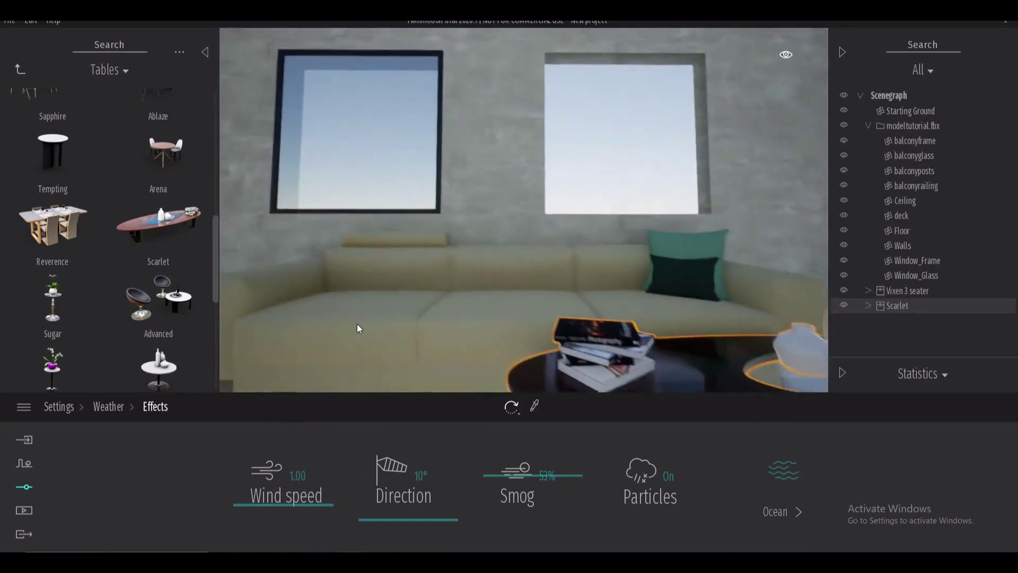
drag(663, 371, 475, 377)
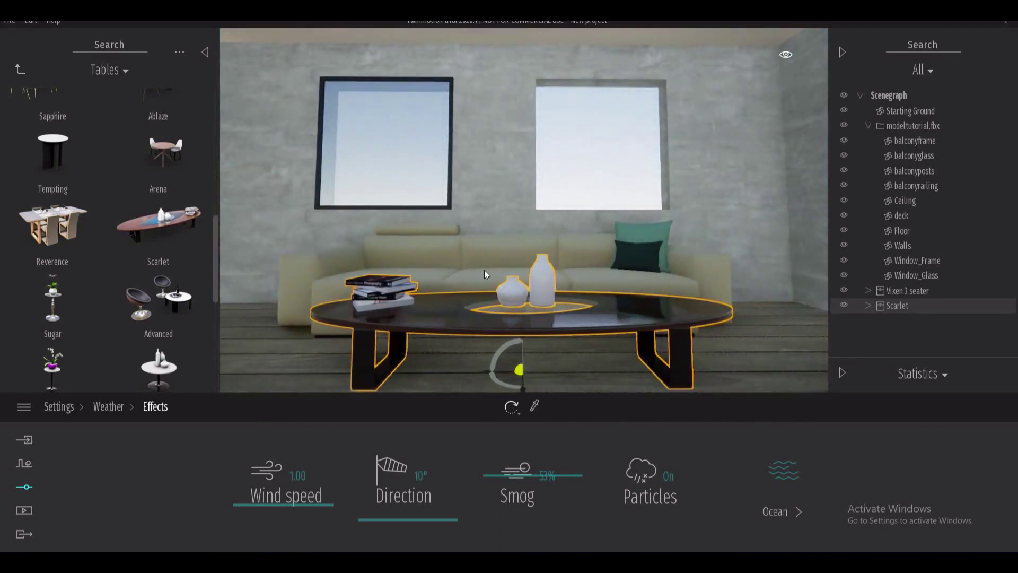
- Place an Orange Tree from the library's plants in a far corner of the balcony deck and lower its pot onto the boards
right_drag(485, 270, 484, 271)
middle_drag(484, 271, 537, 270)
drag(537, 274, 486, 273)
right_drag(485, 269, 488, 264)
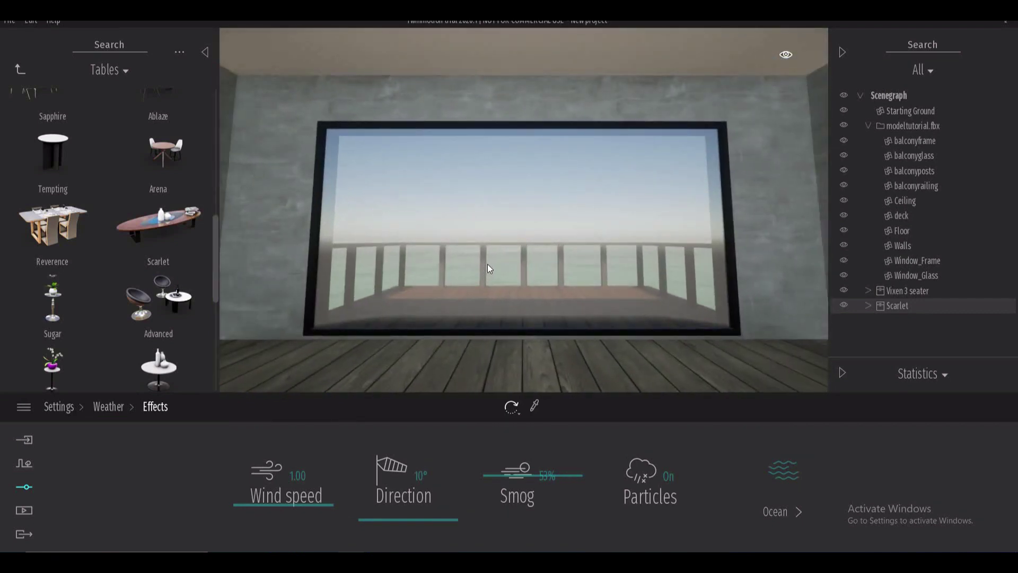
scroll(545, 248, down, 3)
scroll(544, 249, up, 5)
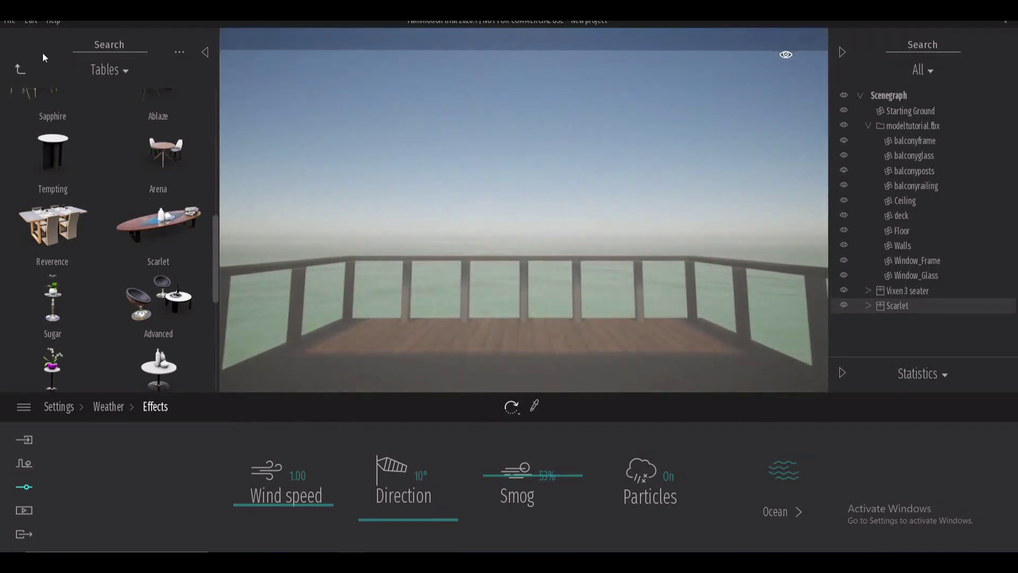
click(18, 69)
click(159, 205)
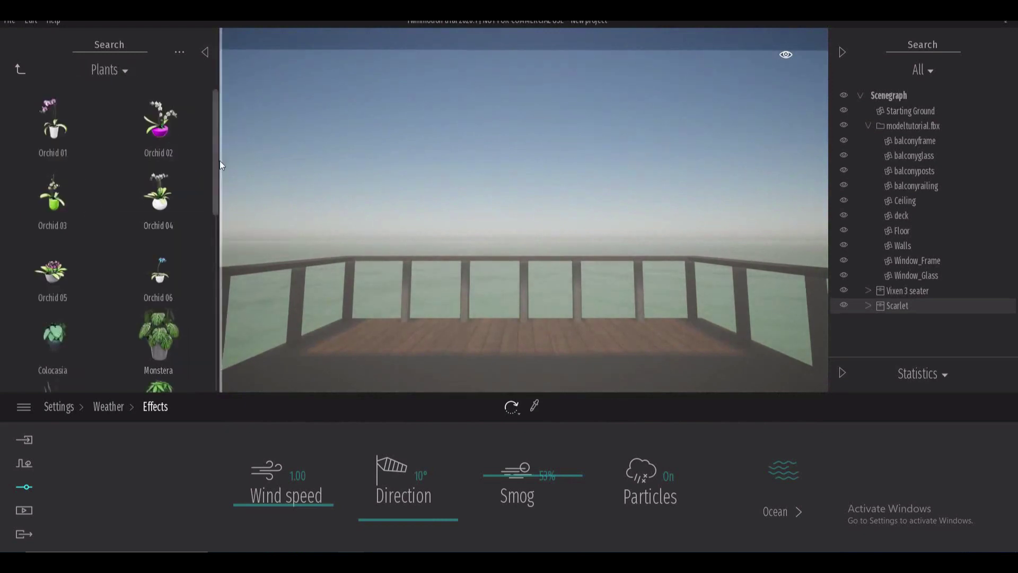
scroll(218, 174, down, 5)
scroll(215, 287, down, 4)
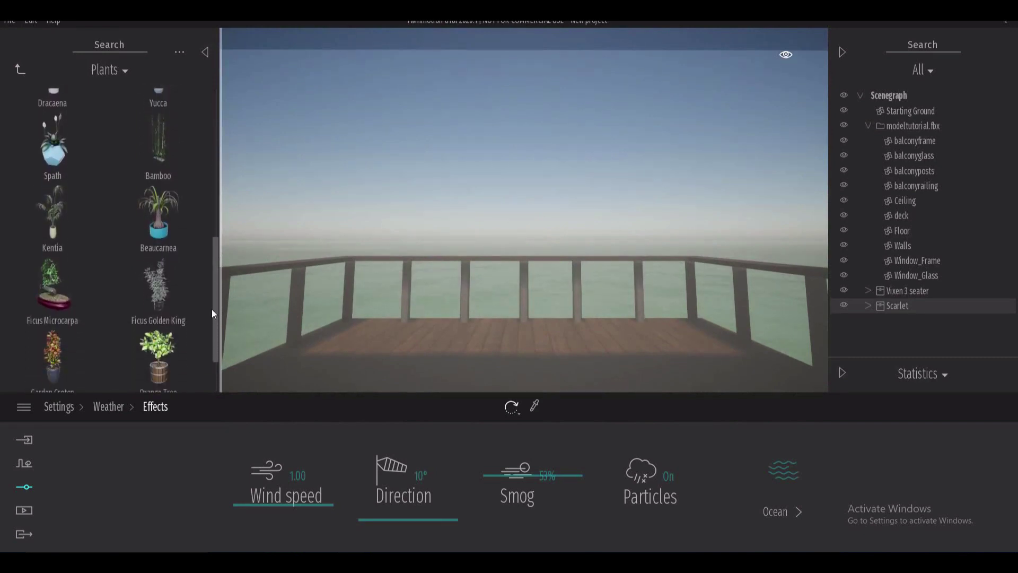
drag(173, 287, 154, 268)
scroll(377, 304, down, 3)
scroll(378, 308, up, 8)
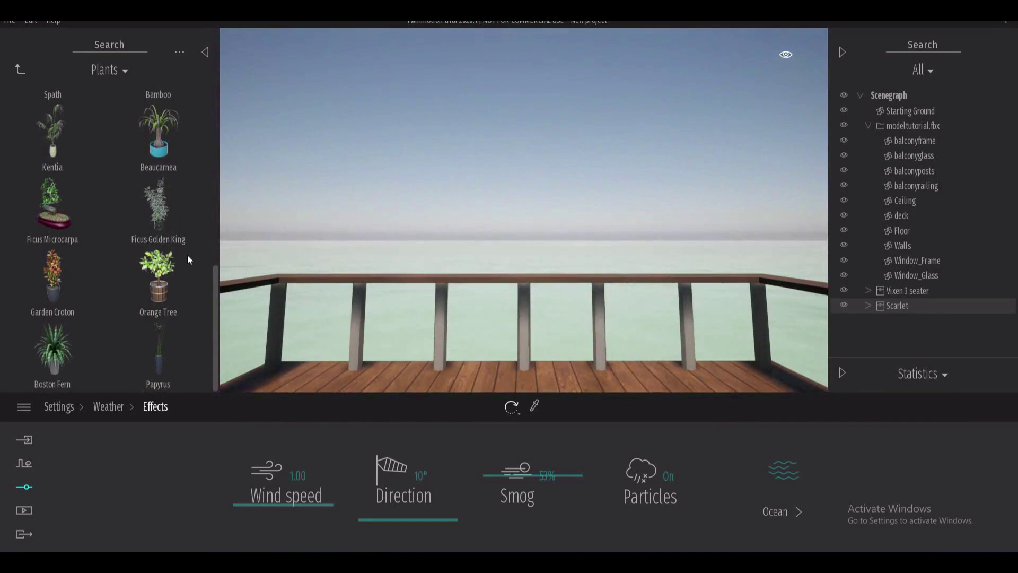
drag(186, 297, 360, 366)
middle_drag(660, 220, 653, 225)
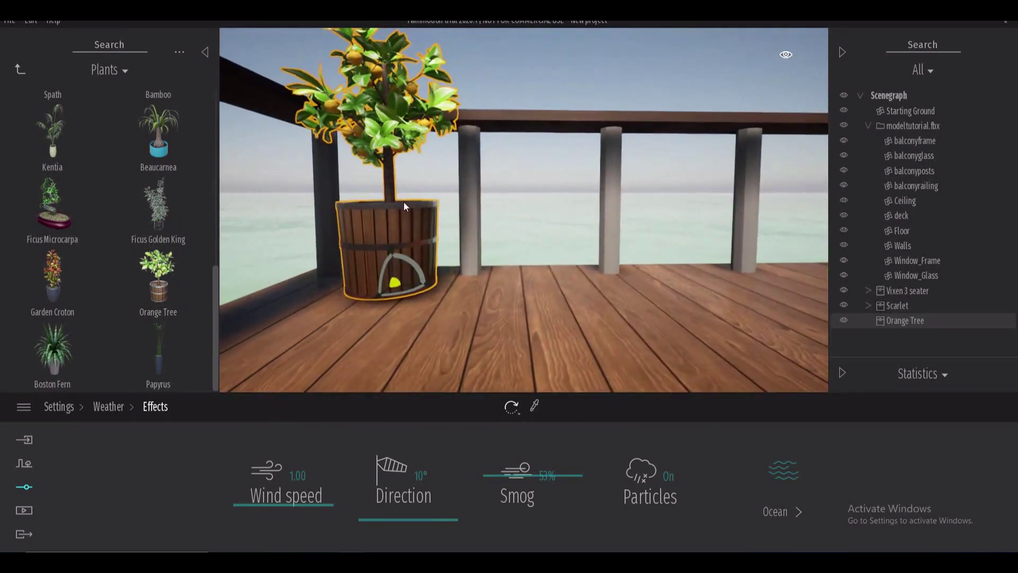
drag(393, 247, 389, 258)
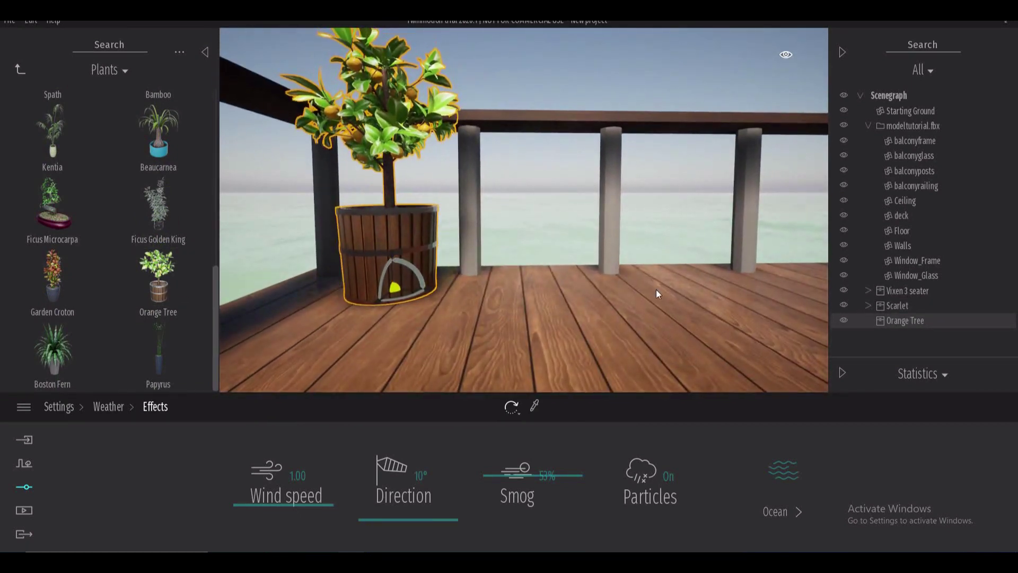
- Copy the Orange Tree across the deck to the opposite far corner of the balcony
scroll(657, 289, up, 5)
scroll(656, 289, down, 7)
middle_drag(656, 290, 656, 290)
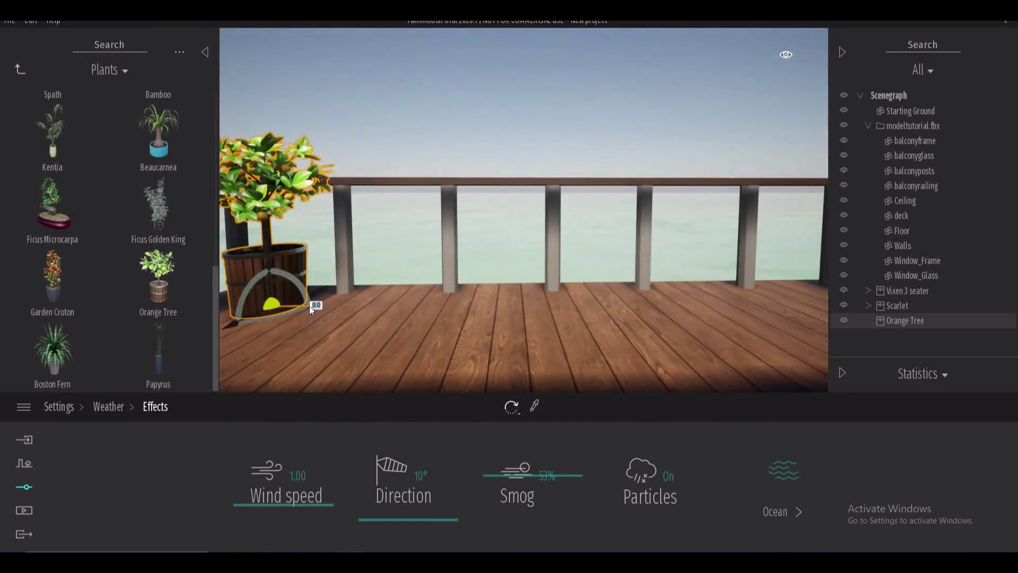
alt+drag(314, 304, 787, 296)
click(496, 351)
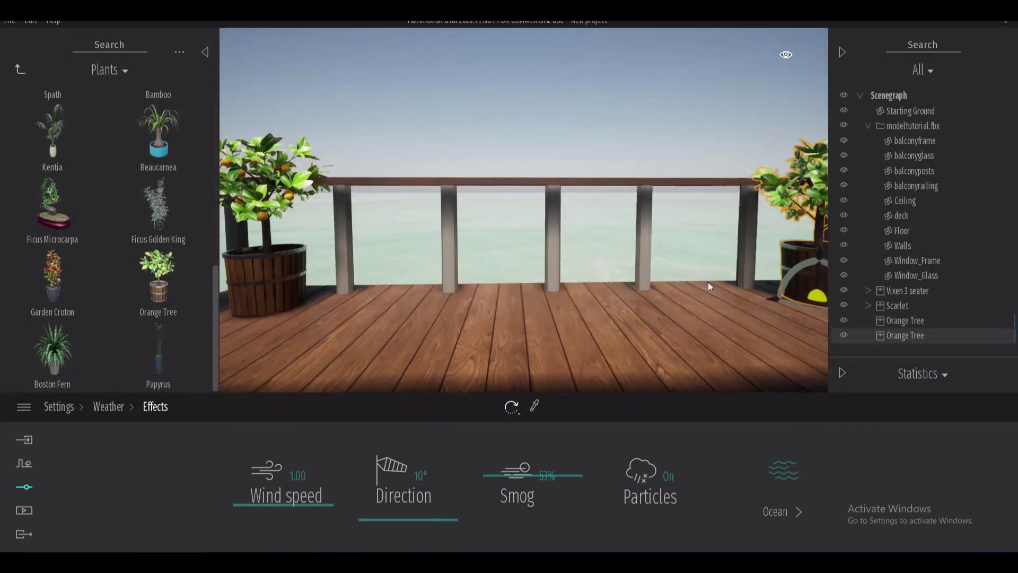
- Hide the balconyglass object of the modeltutorial.fbx model
middle_drag(708, 282, 708, 282)
scroll(709, 282, down, 3)
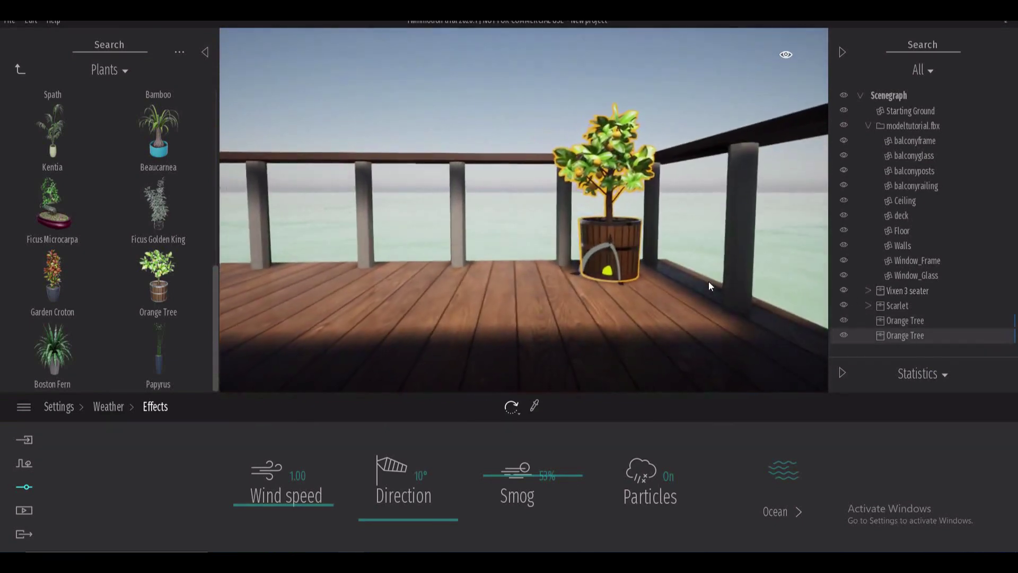
scroll(709, 281, up, 4)
scroll(708, 282, down, 7)
scroll(651, 281, up, 6)
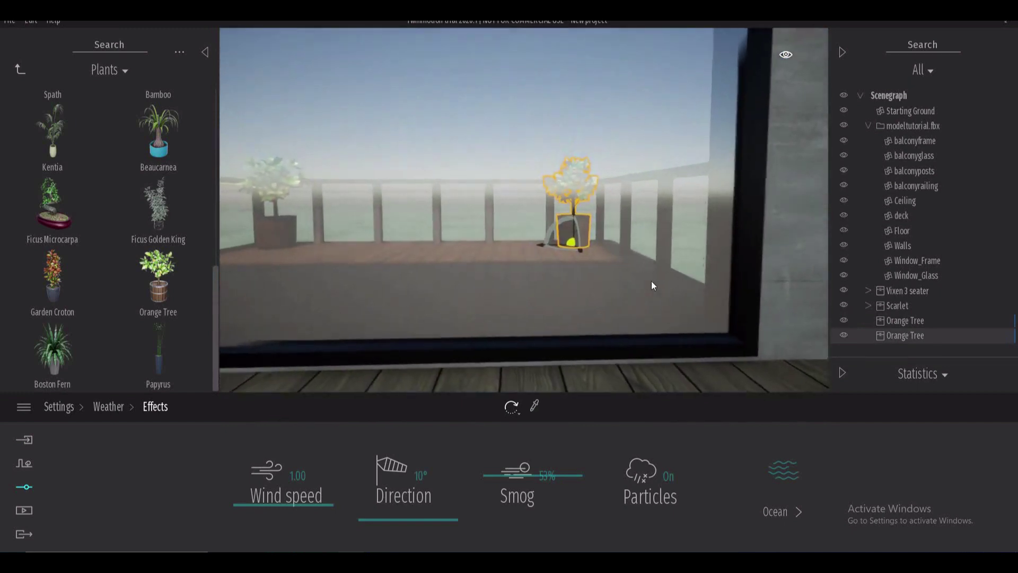
scroll(570, 263, up, 5)
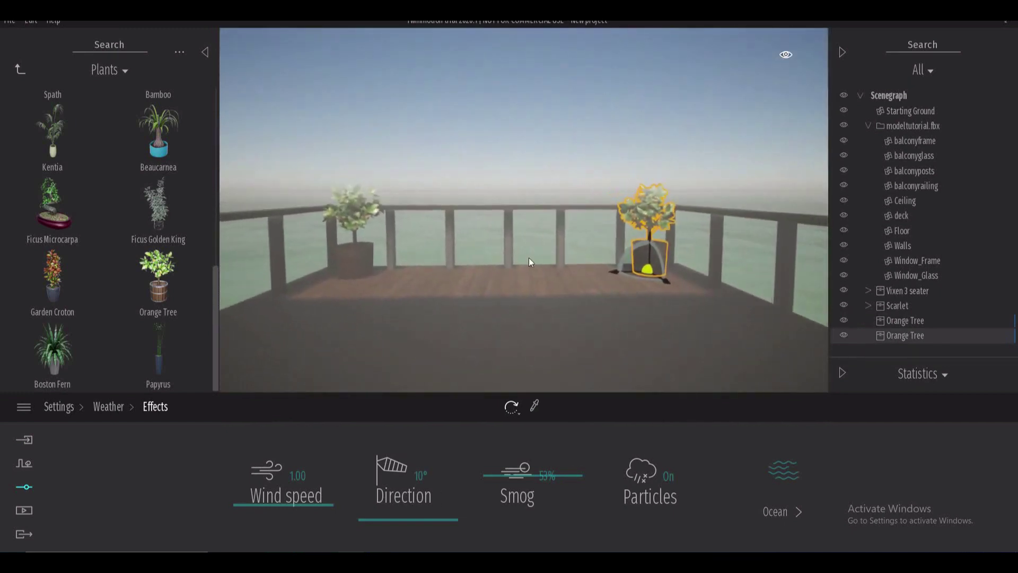
scroll(516, 242, up, 4)
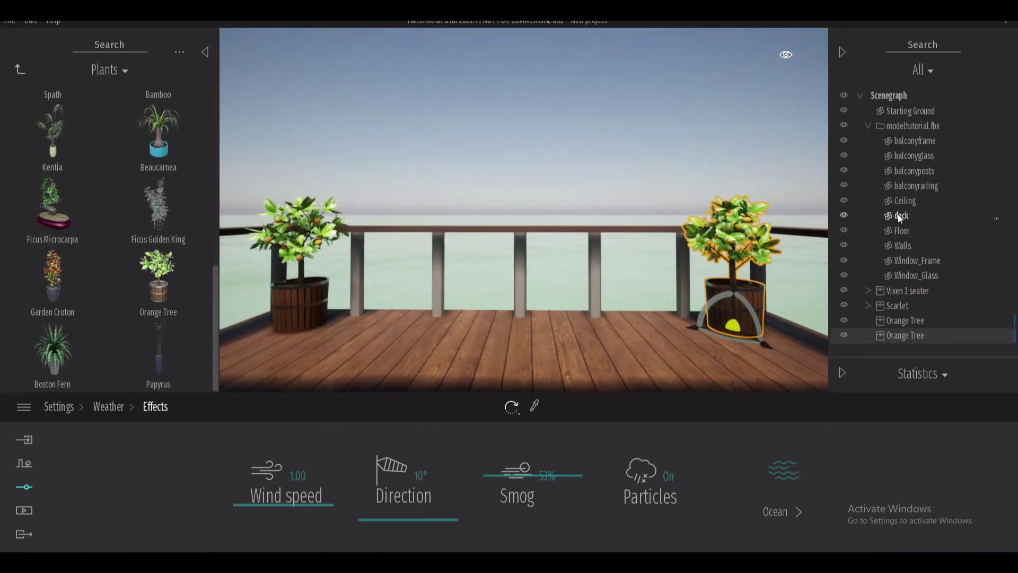
click(842, 155)
scroll(628, 234, down, 4)
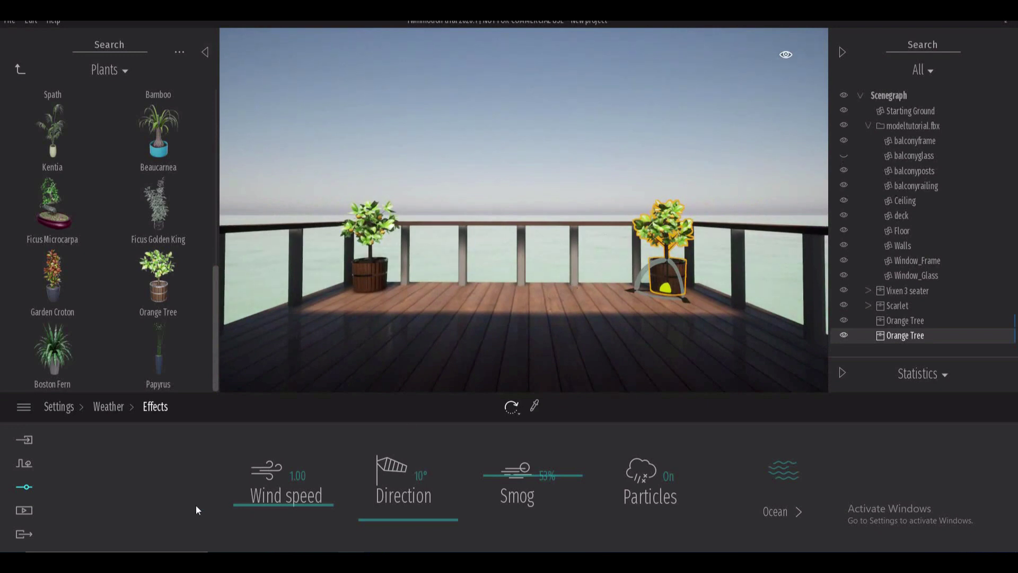
- Set the day time in the location settings to 21:27
click(21, 487)
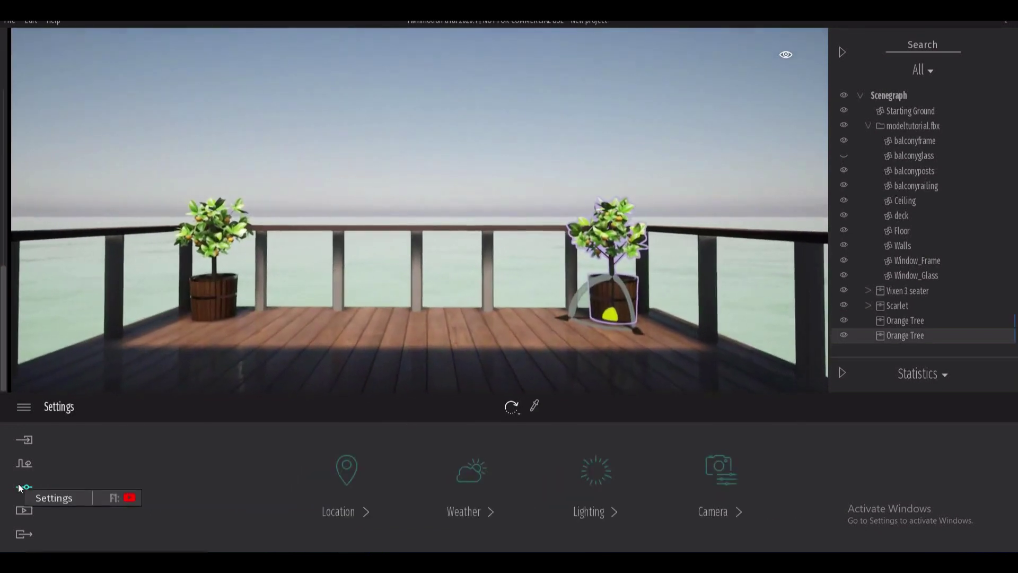
click(356, 466)
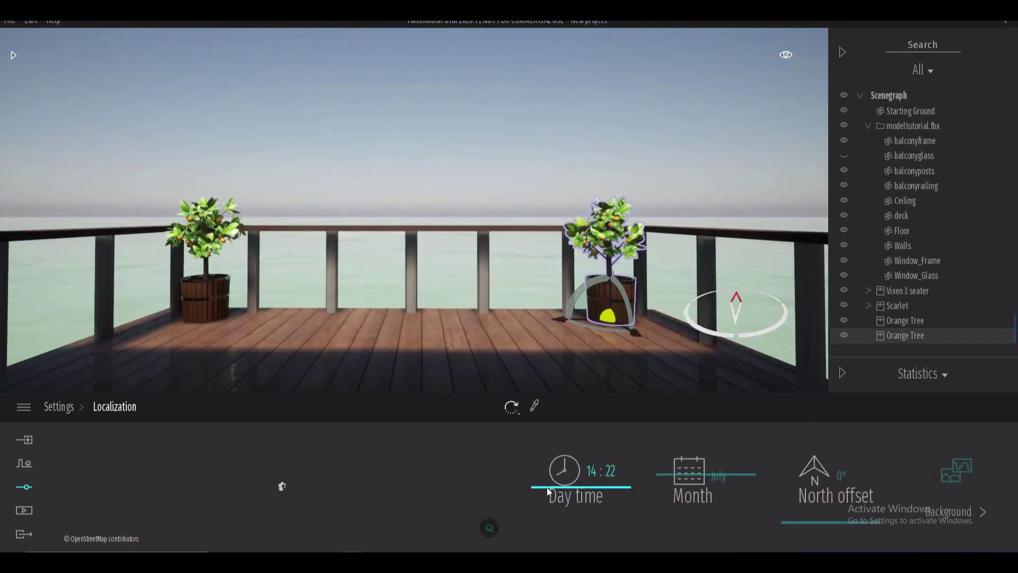
drag(547, 487, 540, 517)
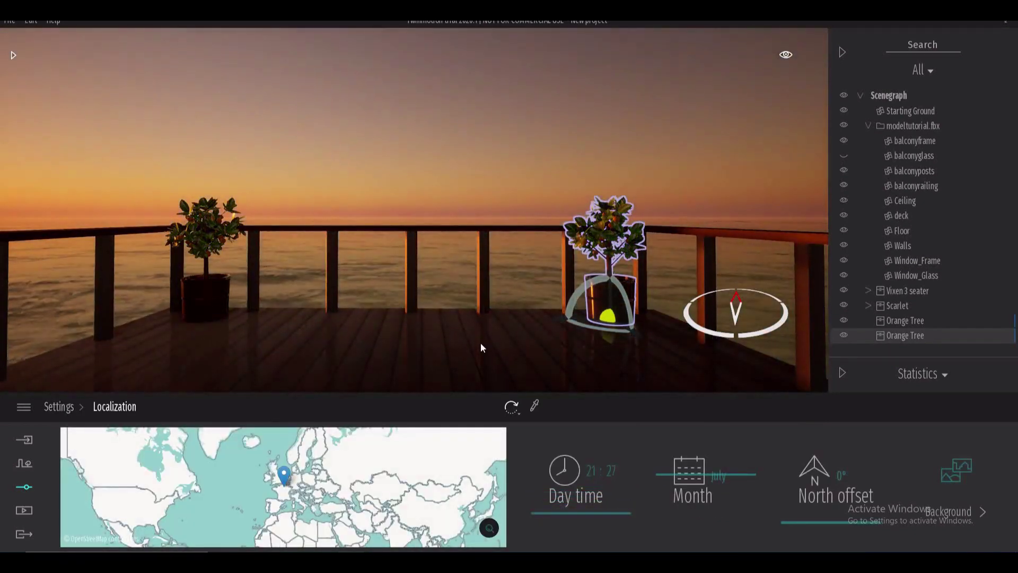
mouse_move(499, 226)
right_down()
mouse_move(443, 226)
mouse_move(508, 229)
mouse_move(498, 227)
right_up()
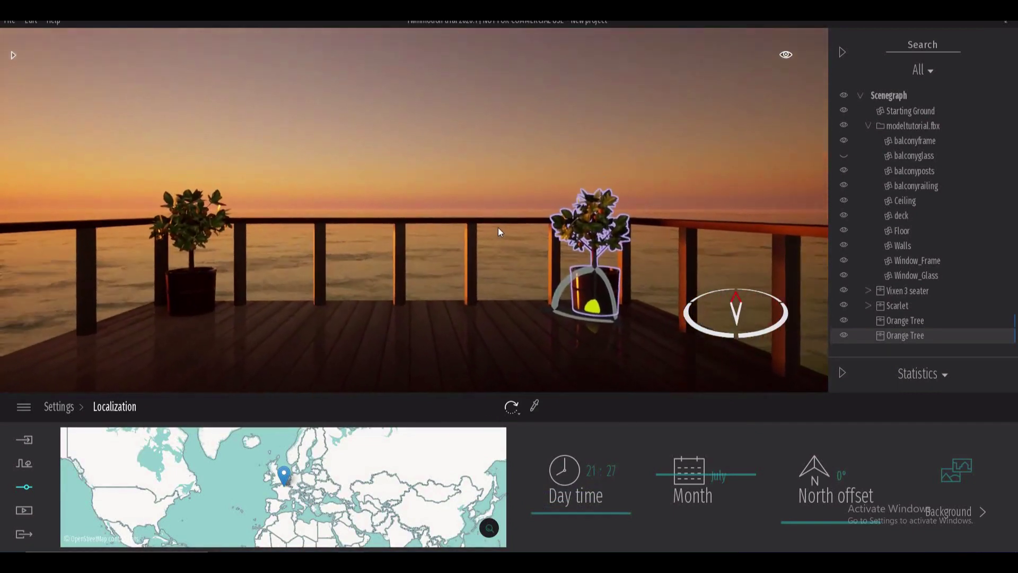
- Clear the selection, collapse the modeltutorial.fbx folder and examine the sofa and table area in the evening light
click(615, 147)
click(867, 126)
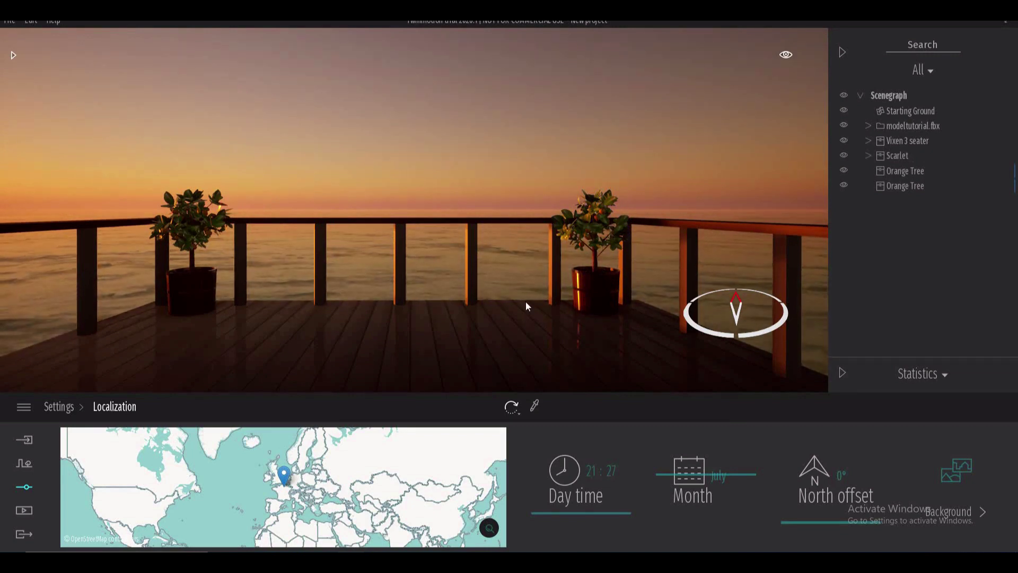
scroll(526, 301, down, 3)
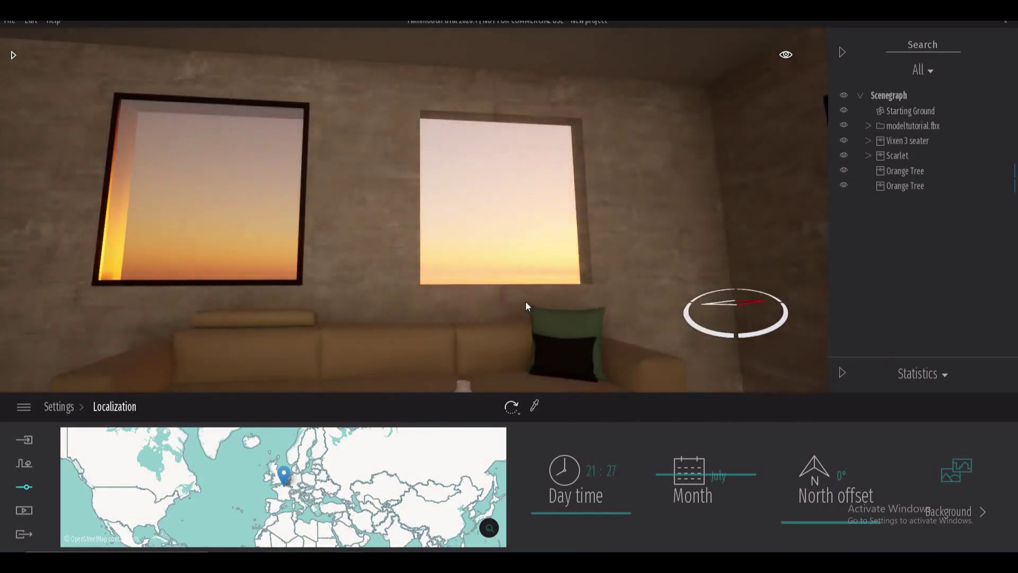
scroll(527, 307, up, 3)
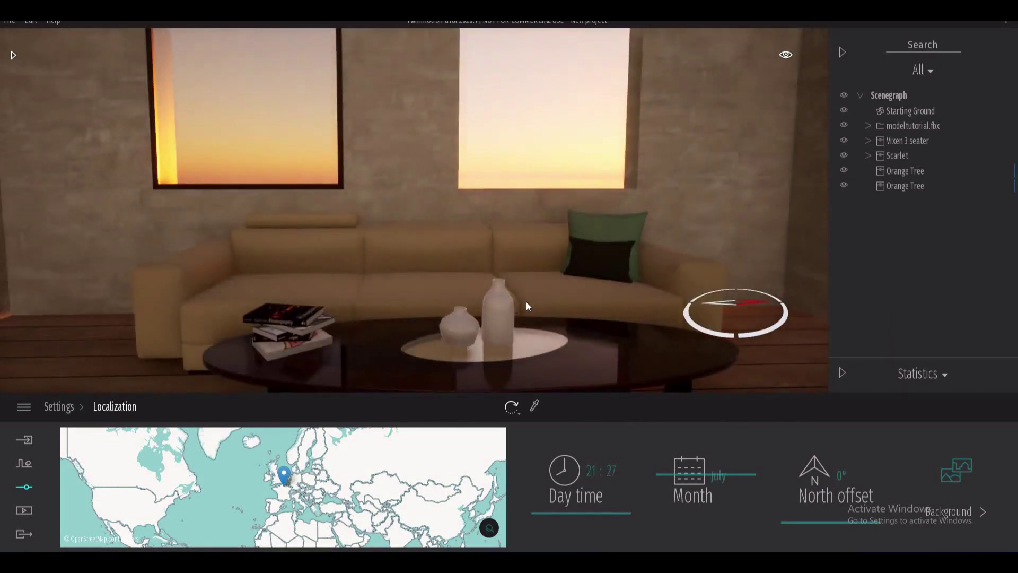
scroll(528, 306, down, 3)
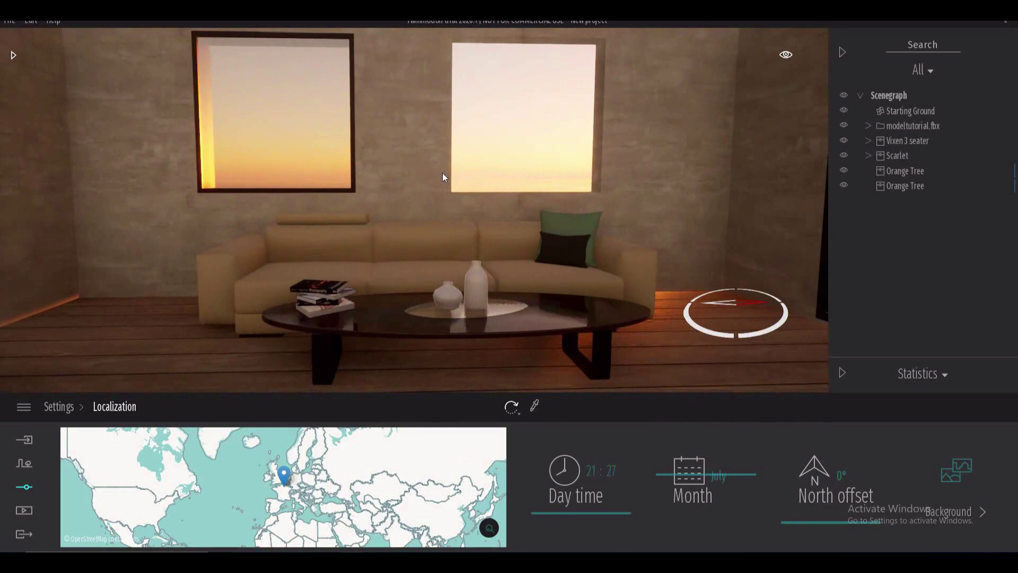
right_drag(442, 173, 377, 228)
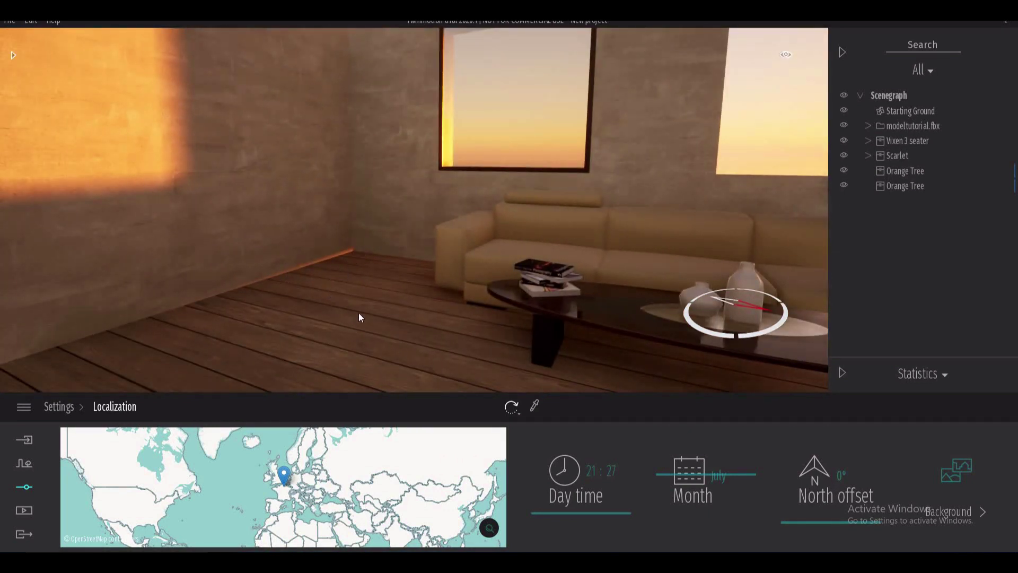
right_drag(359, 317, 409, 227)
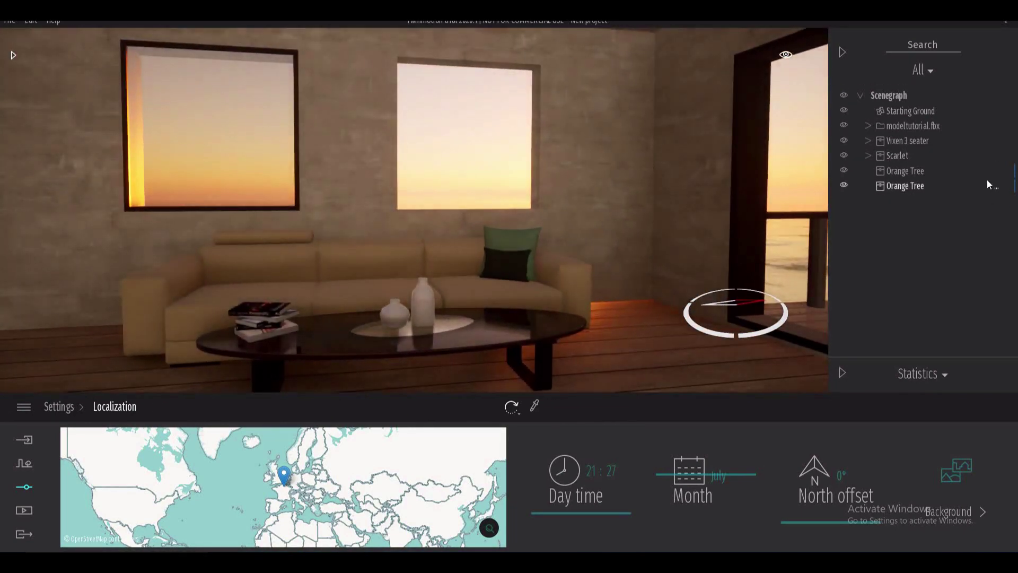
click(868, 126)
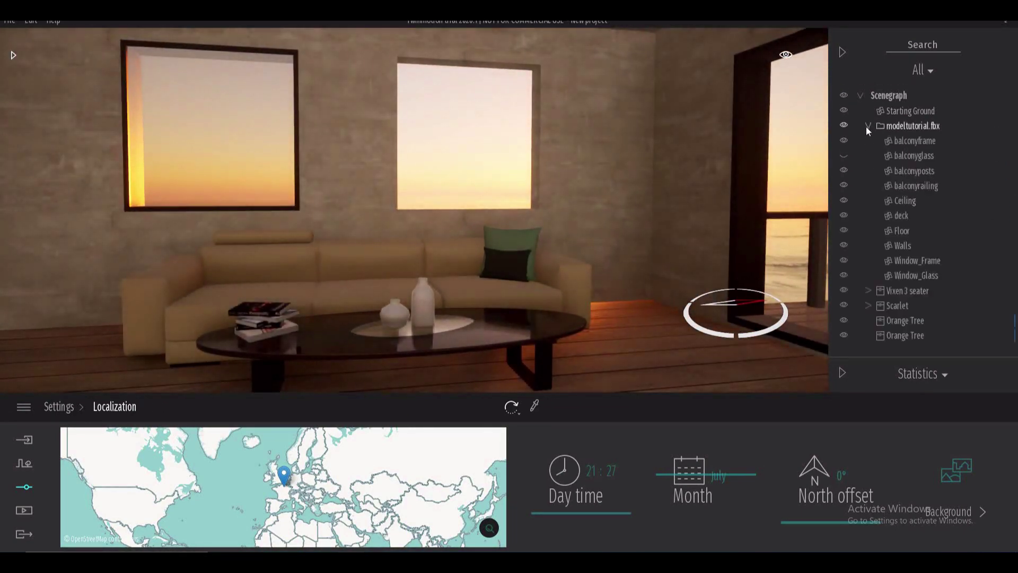
click(907, 201)
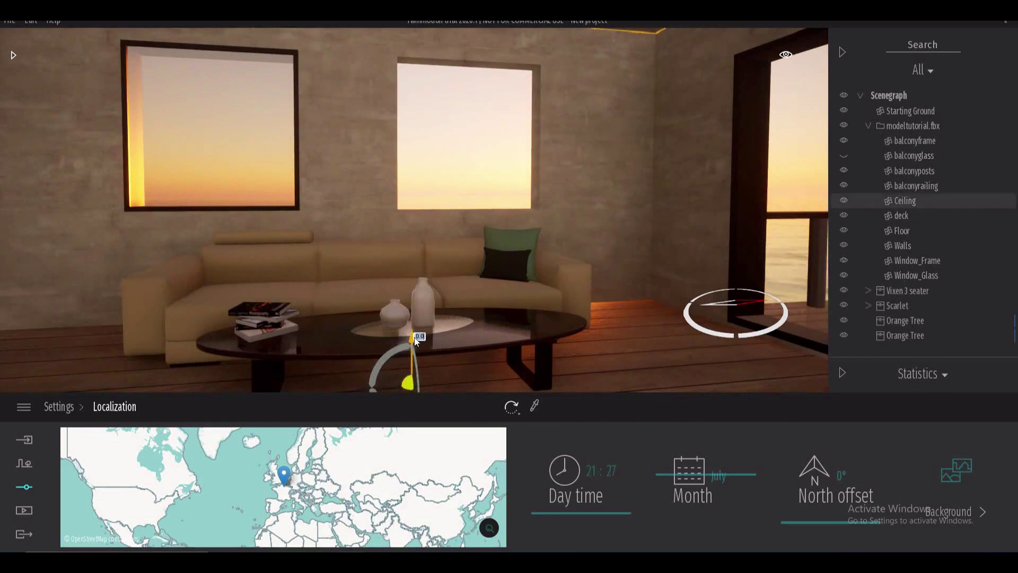
drag(414, 337, 446, 198)
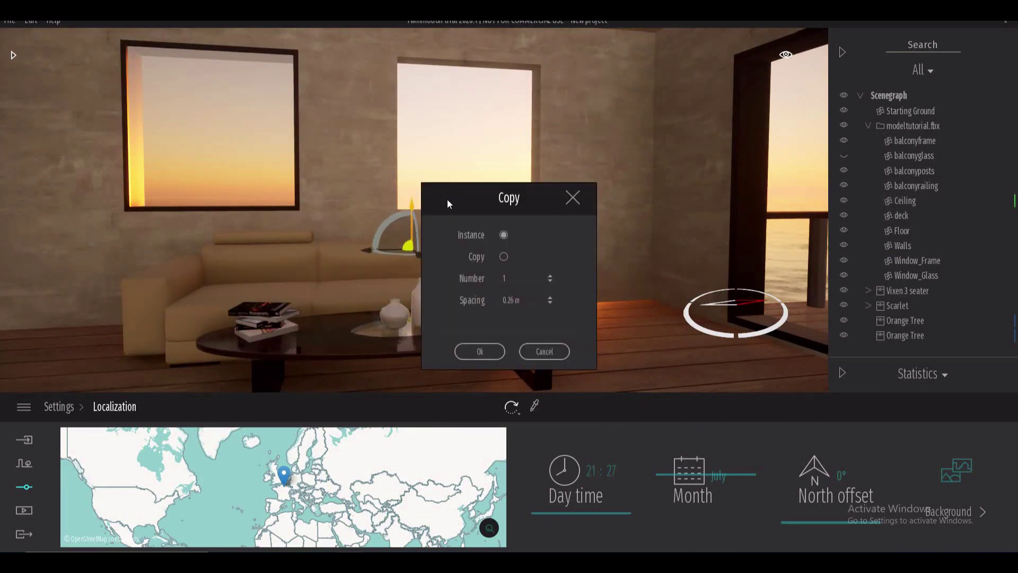
click(545, 351)
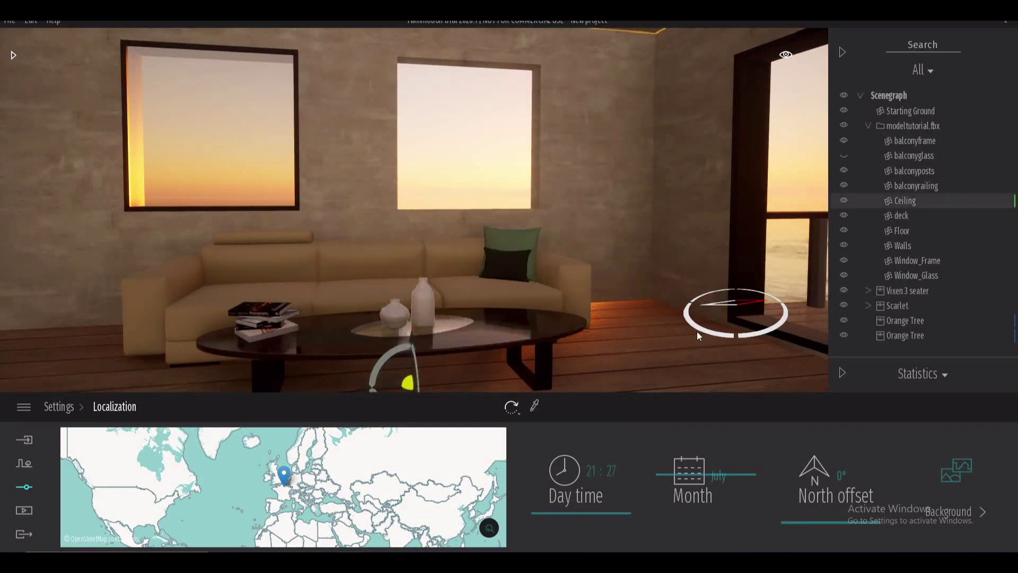
right_drag(660, 316, 653, 313)
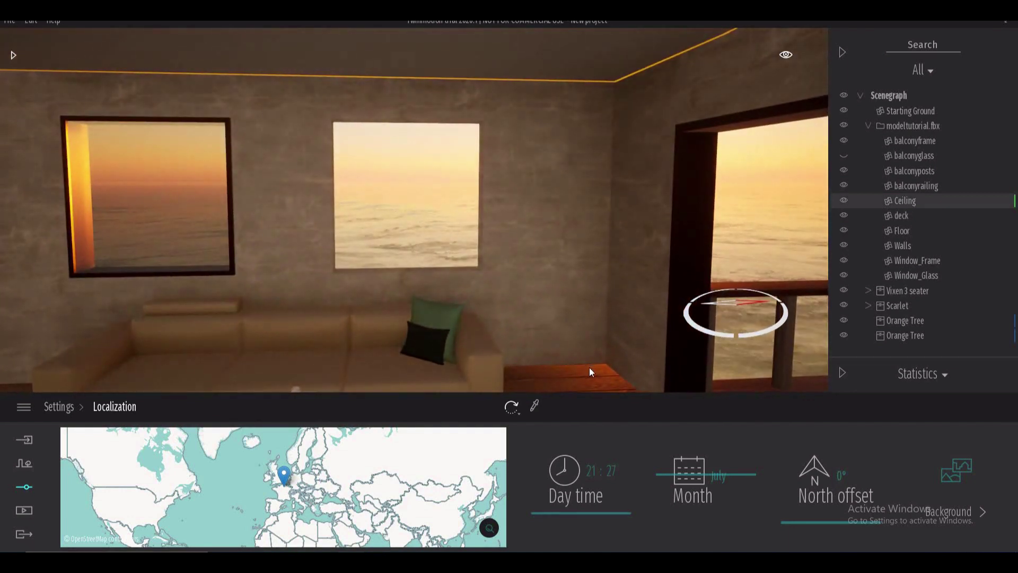
mouse_move(574, 357)
right_down()
mouse_move(586, 356)
mouse_move(575, 357)
right_up()
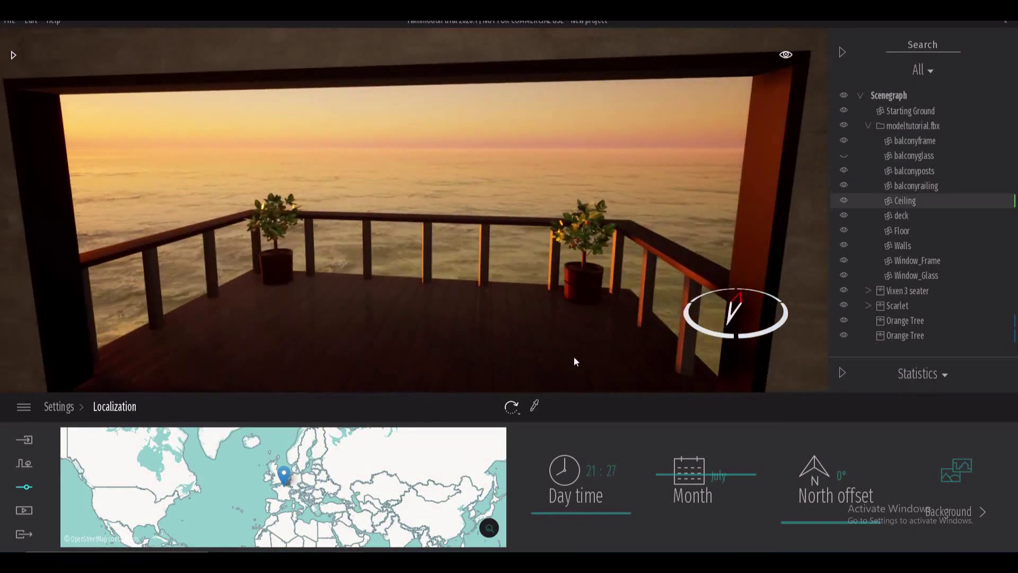